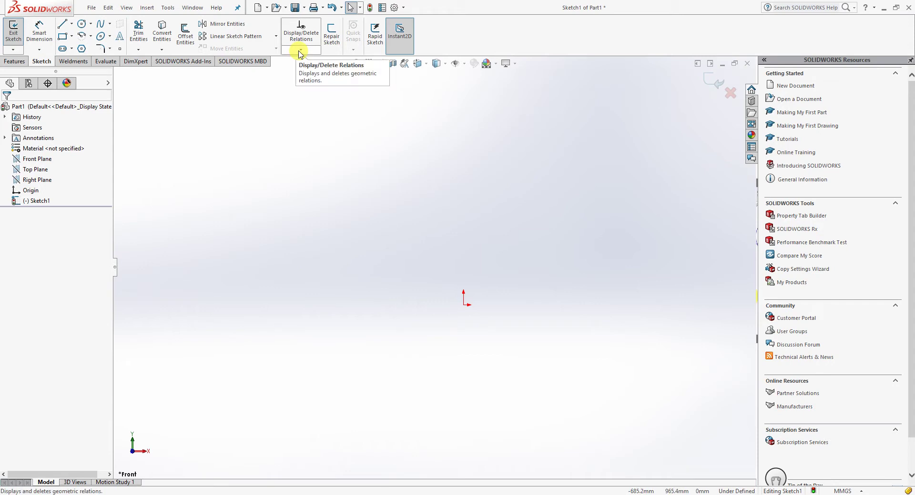
pyautogui.click(300, 50)
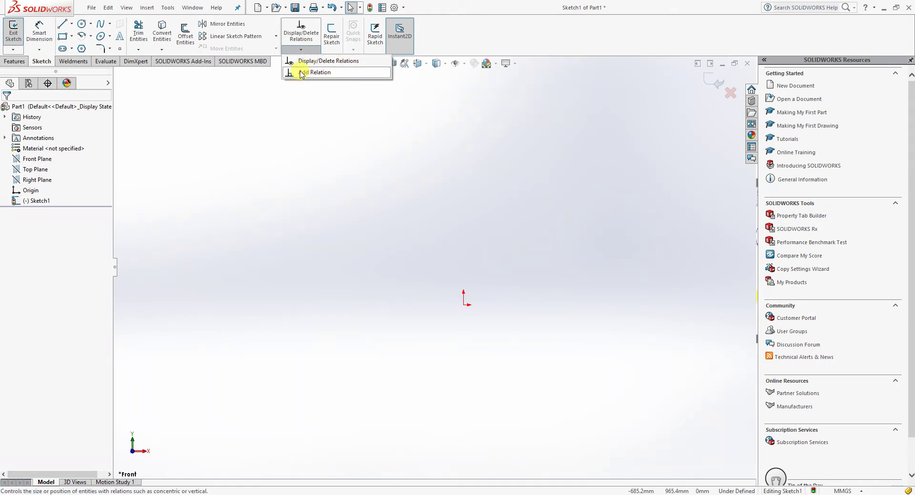
pyautogui.click(311, 127)
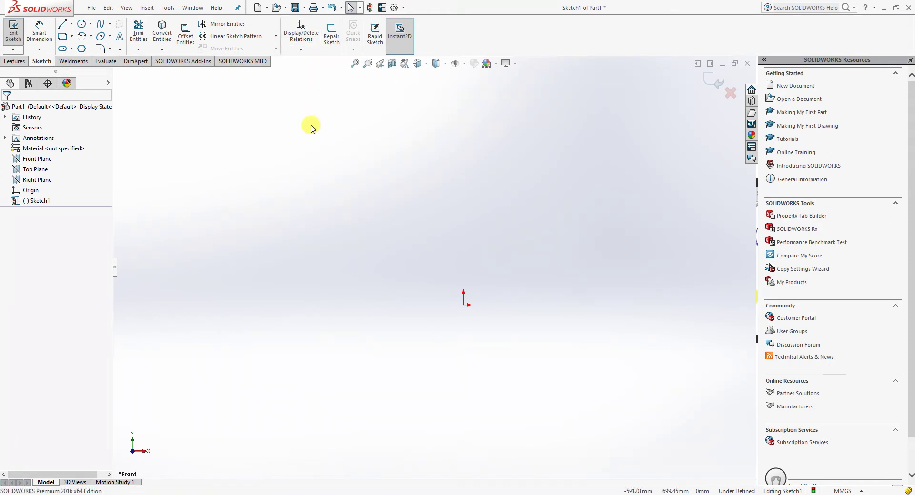
pyautogui.click(301, 50)
pyautogui.click(312, 152)
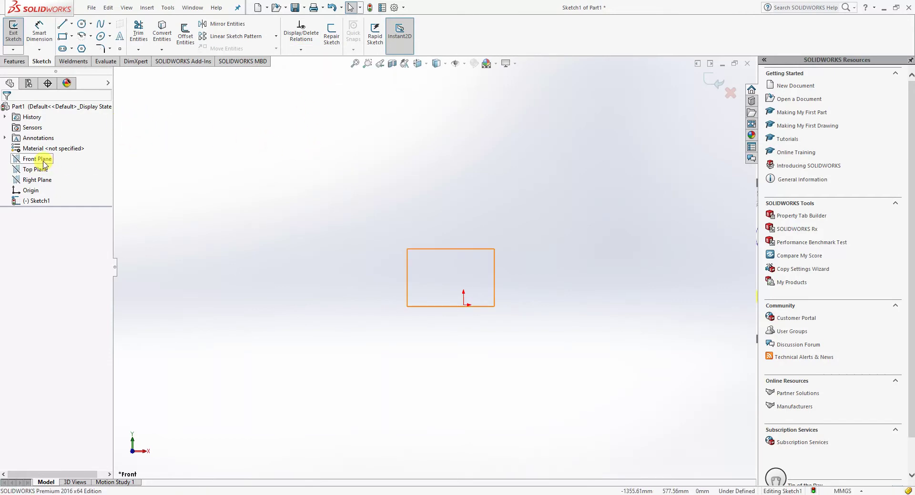
# - Sketch a steep line about 619 mm long, up and to the left of the origin
pyautogui.click(63, 24)
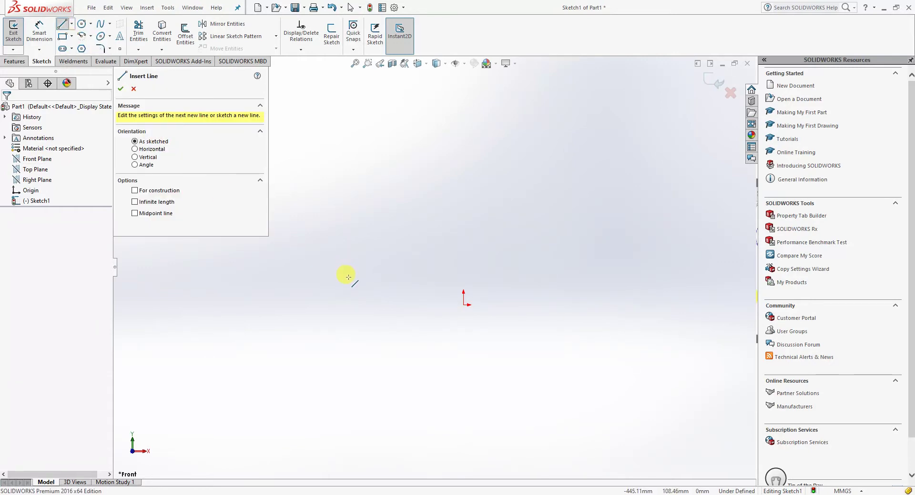
pyautogui.moveTo(349, 277); pyautogui.dragTo(349, 272)
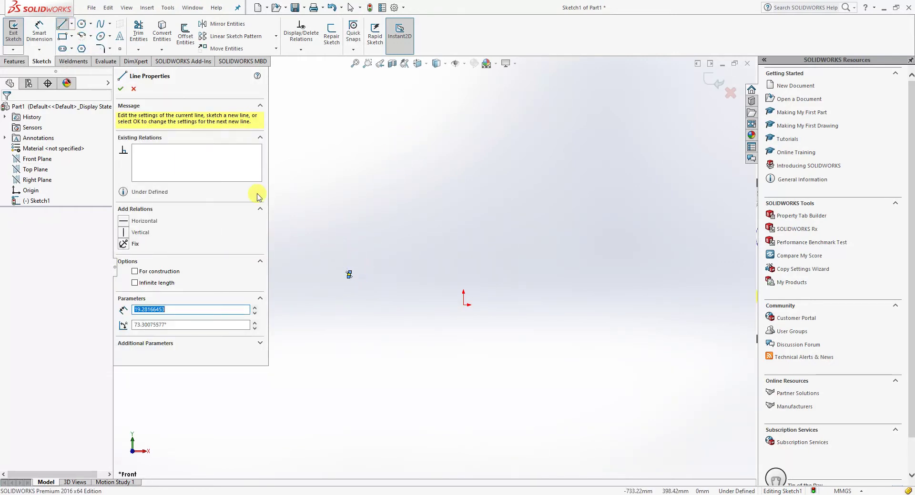
pyautogui.click(133, 88)
pyautogui.moveTo(352, 271)
pyautogui.mouseDown()
pyautogui.moveTo(396, 200)
pyautogui.moveTo(409, 138)
pyautogui.moveTo(388, 122)
pyautogui.mouseUp()
pyautogui.press('Escape')
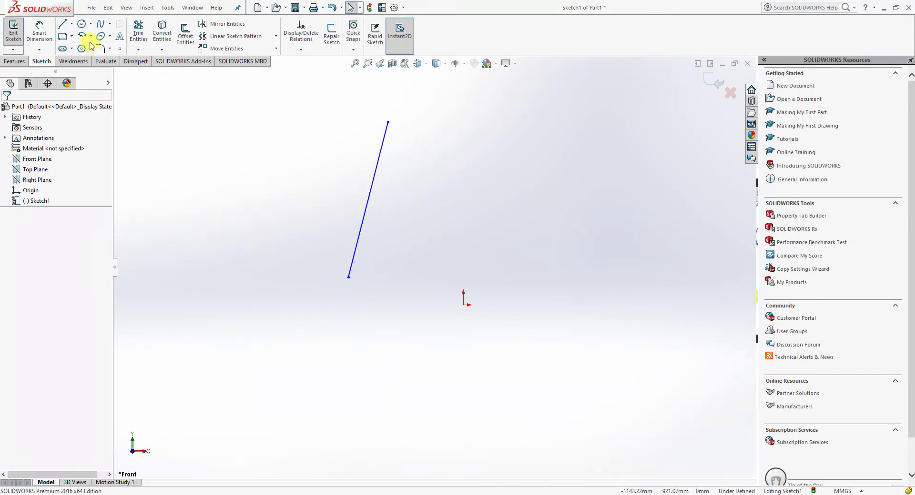
# - Sketch a long line sloping down to the right above the origin and a nearly horizontal line just below the origin
pyautogui.click(62, 24)
pyautogui.moveTo(448, 131)
pyautogui.mouseDown()
pyautogui.moveTo(496, 180)
pyautogui.moveTo(655, 277)
pyautogui.mouseUp()
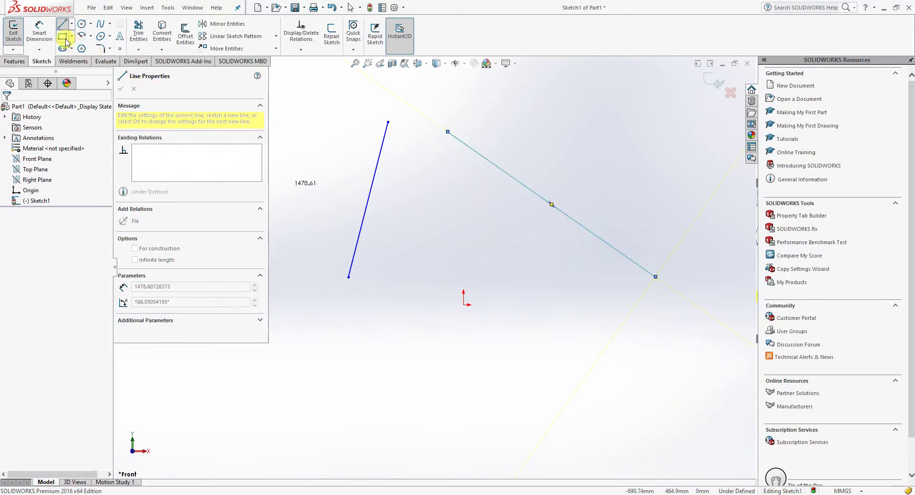
pyautogui.click(62, 23)
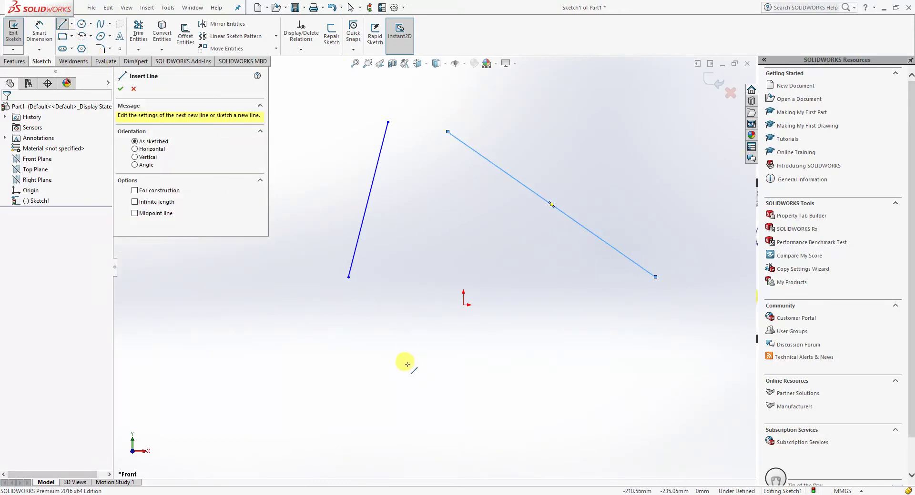
pyautogui.moveTo(395, 320); pyautogui.dragTo(611, 326)
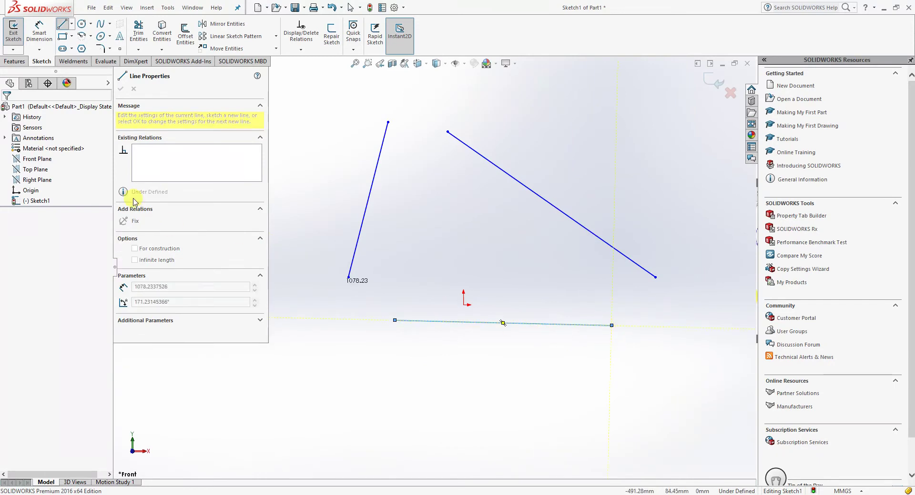
pyautogui.click(62, 24)
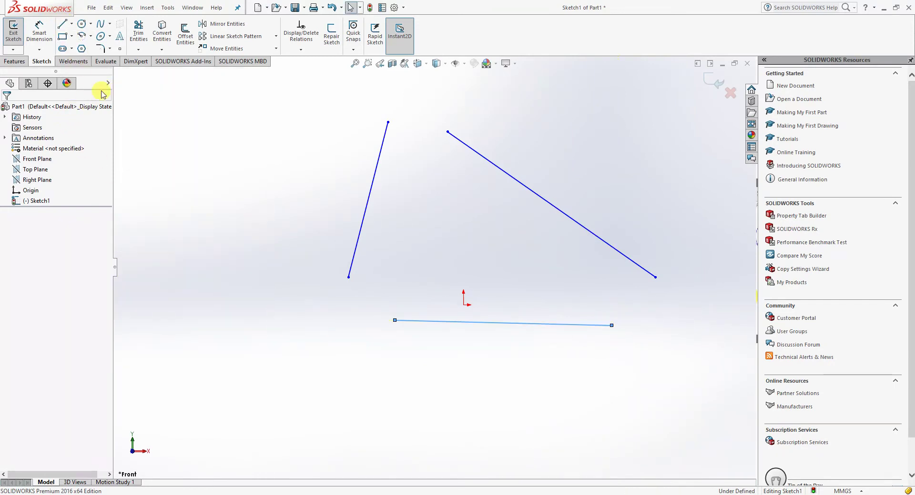
# - Sketch a circle of about 266 mm radius left of the steep line and a similar circle above the long sloping line
pyautogui.click(82, 24)
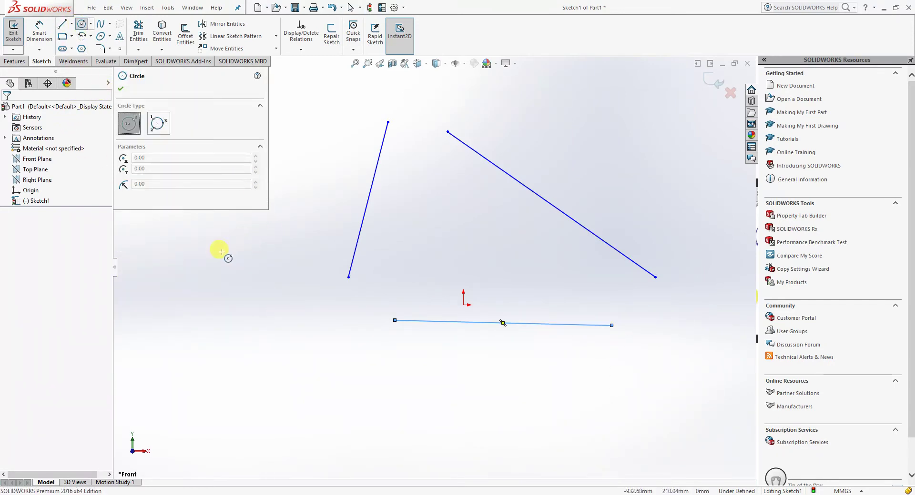
pyautogui.moveTo(223, 252); pyautogui.dragTo(272, 296)
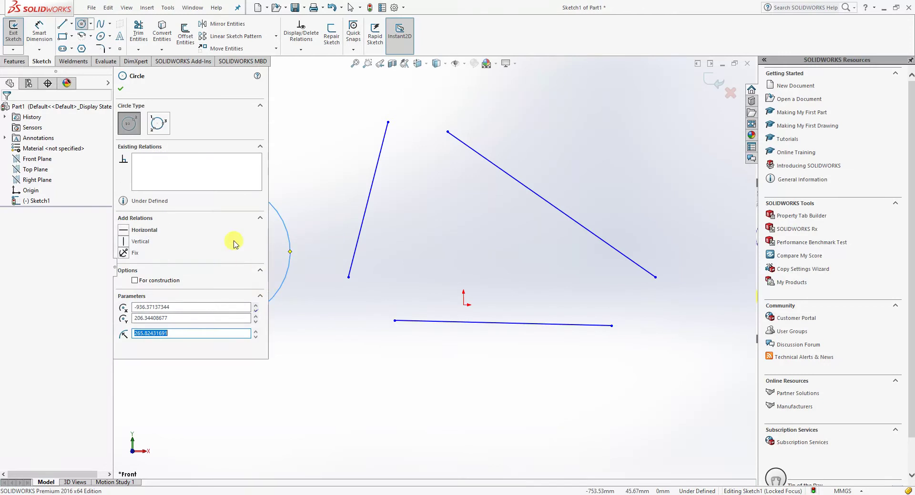
pyautogui.click(82, 24)
pyautogui.click(82, 24)
pyautogui.moveTo(631, 141)
pyautogui.mouseDown()
pyautogui.moveTo(647, 196)
pyautogui.moveTo(632, 205)
pyautogui.mouseUp()
pyautogui.click(121, 89)
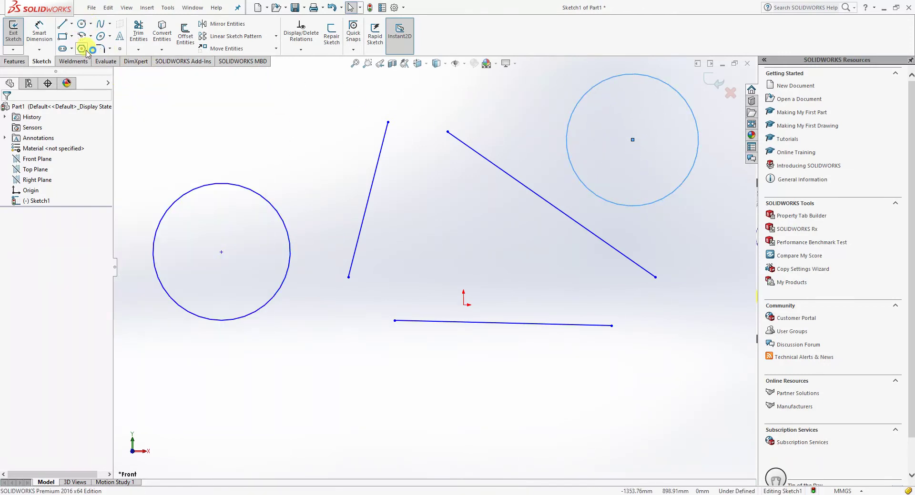
pyautogui.click(307, 262)
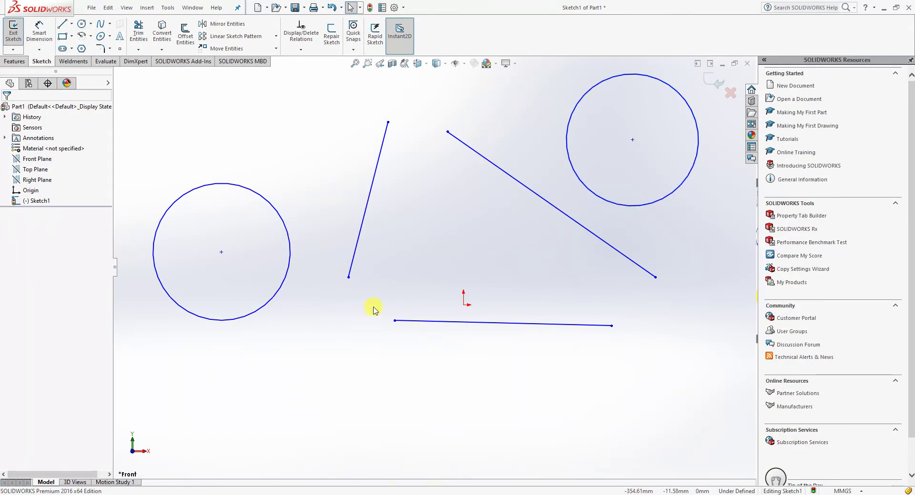
pyautogui.scroll(4, 375, 307)
pyautogui.scroll(-3, 395, 277)
pyautogui.scroll(4, 427, 259)
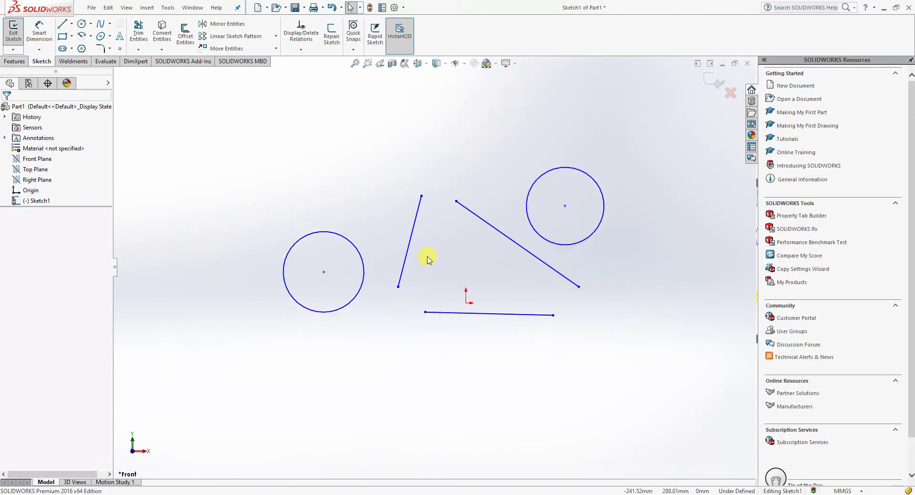
pyautogui.scroll(-2, 446, 267)
pyautogui.scroll(-3, 419, 252)
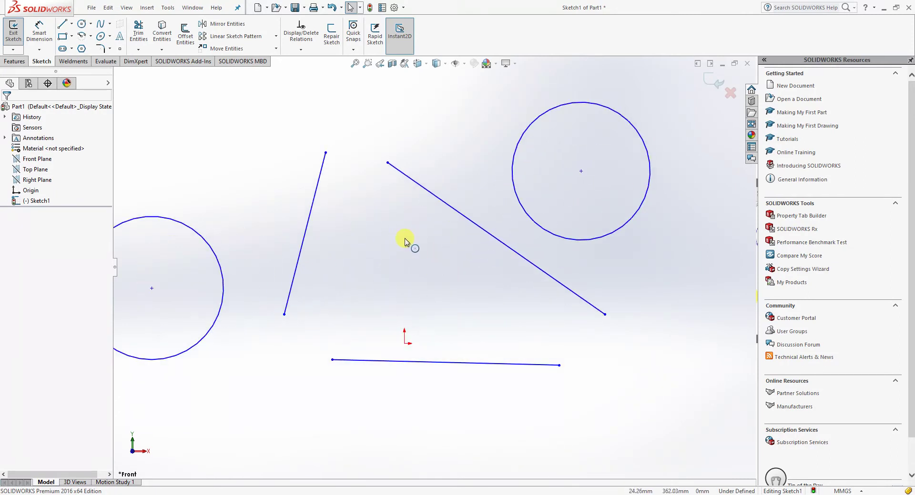
pyautogui.scroll(4, 376, 208)
pyautogui.scroll(-1, 381, 224)
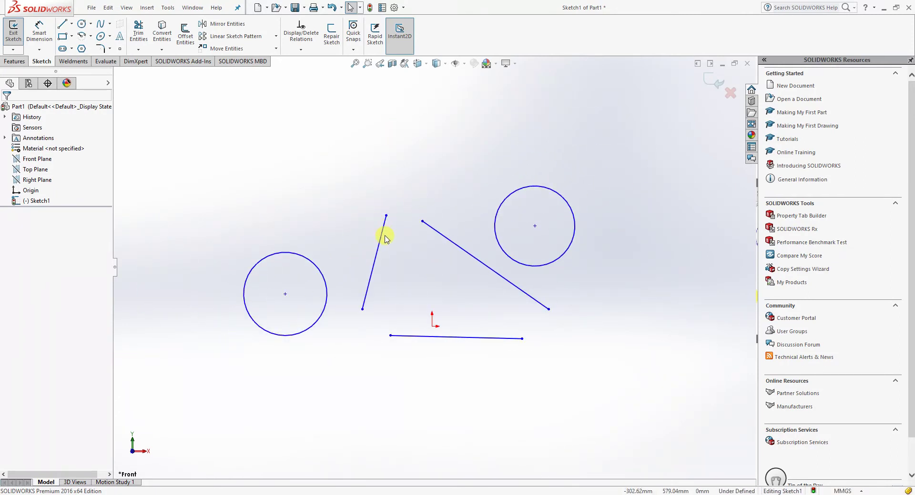
# - Review all existing relations in the sketch with Display/Delete Relations, with every line and circle selected
pyautogui.click(308, 49)
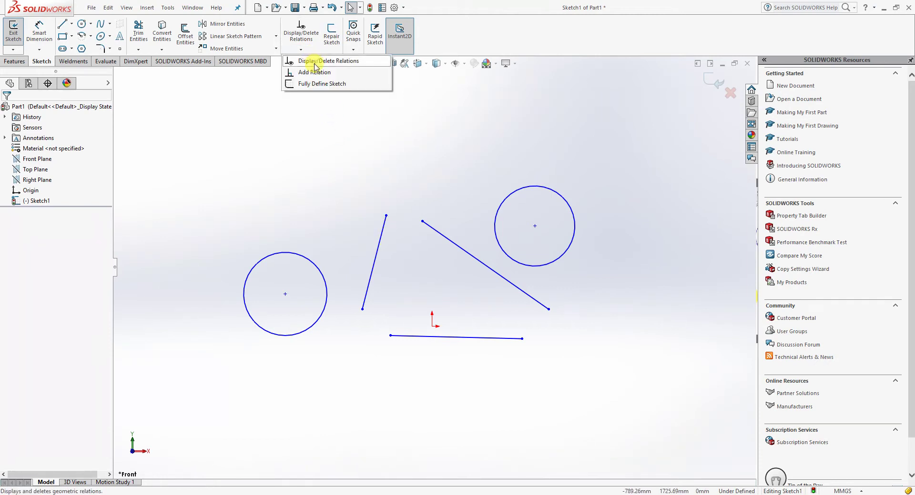
pyautogui.click(314, 65)
pyautogui.scroll(3, 349, 212)
pyautogui.scroll(-3, 388, 299)
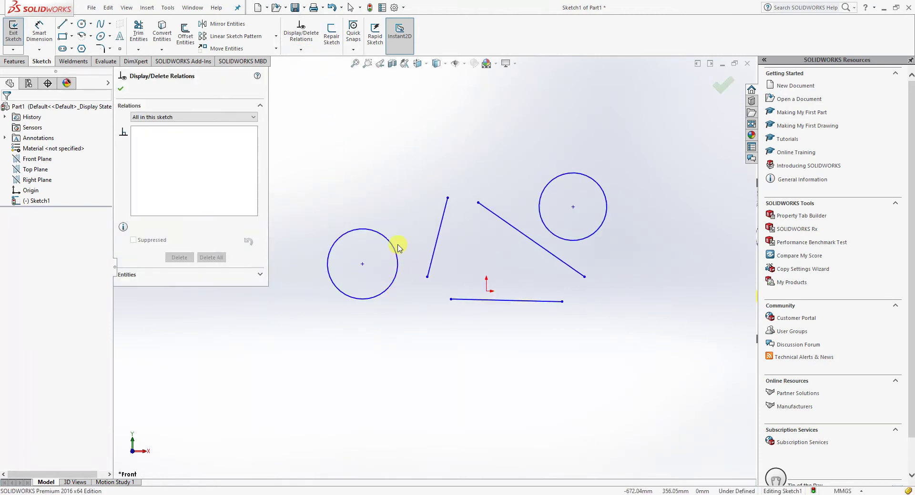
pyautogui.moveTo(278, 120); pyautogui.dragTo(632, 354)
pyautogui.scroll(3, 382, 264)
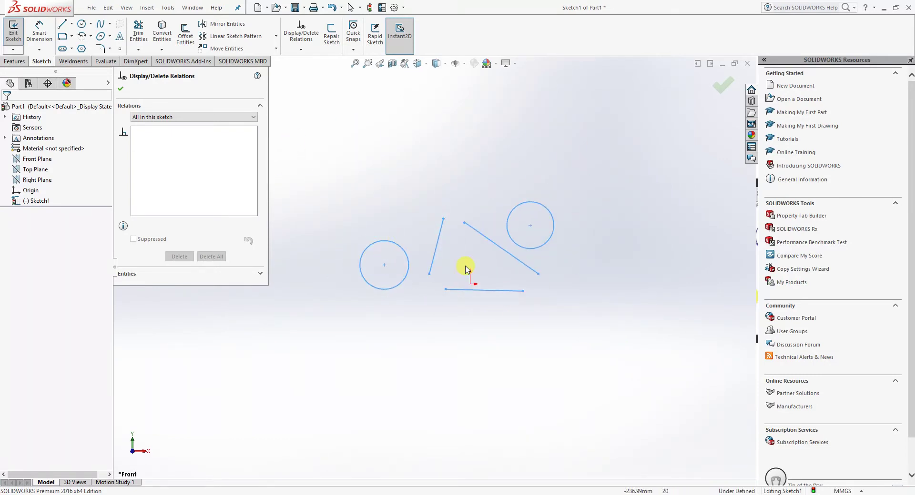
pyautogui.click(173, 172)
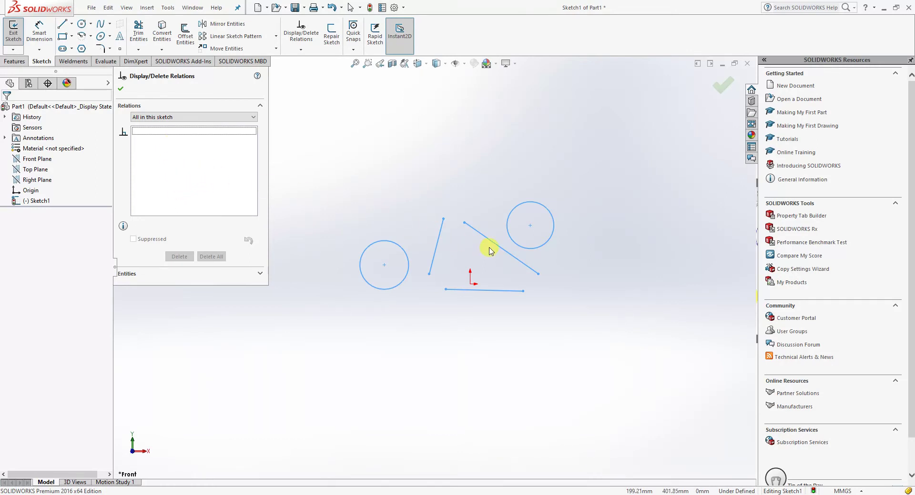
pyautogui.scroll(-2, 499, 256)
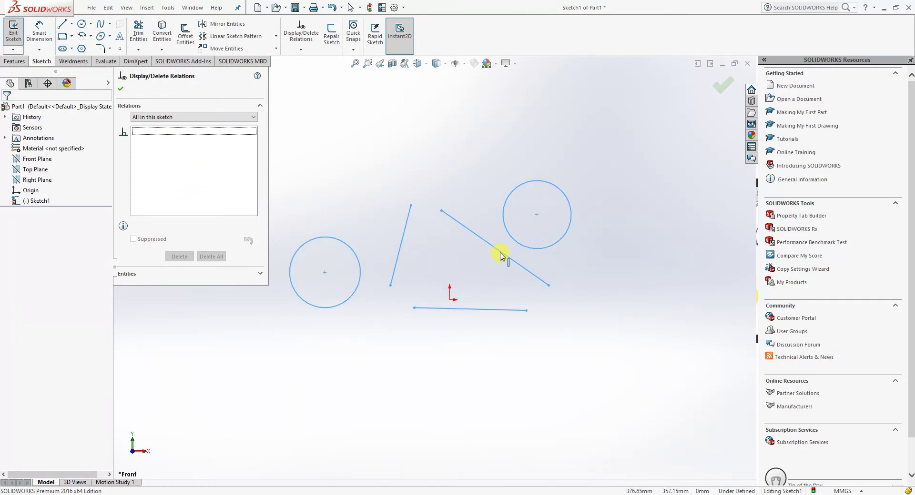
pyautogui.click(120, 90)
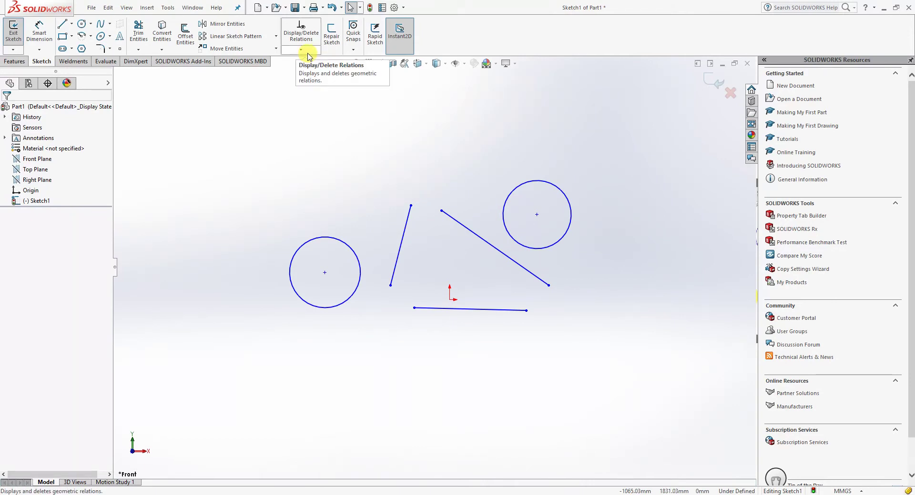
# - Check the existing relations and properties of the steep line beside the left circle
pyautogui.scroll(3, 367, 244)
pyautogui.scroll(-3, 390, 259)
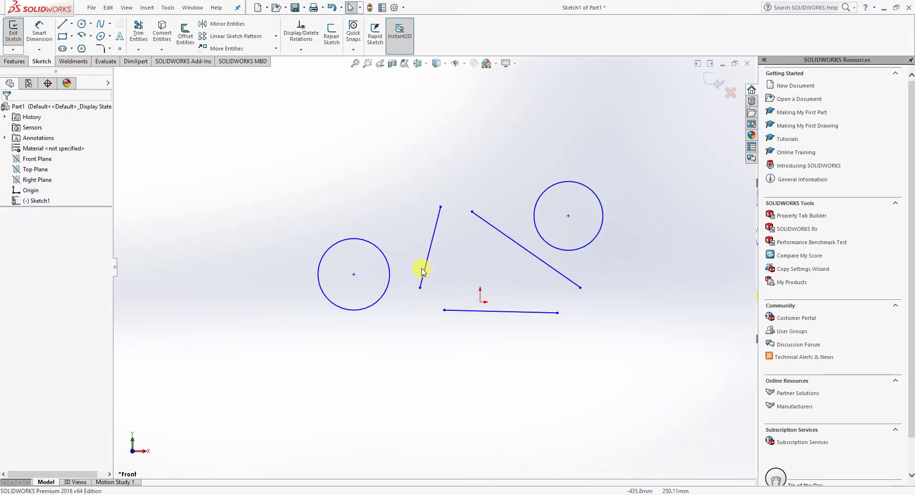
pyautogui.scroll(-3, 421, 270)
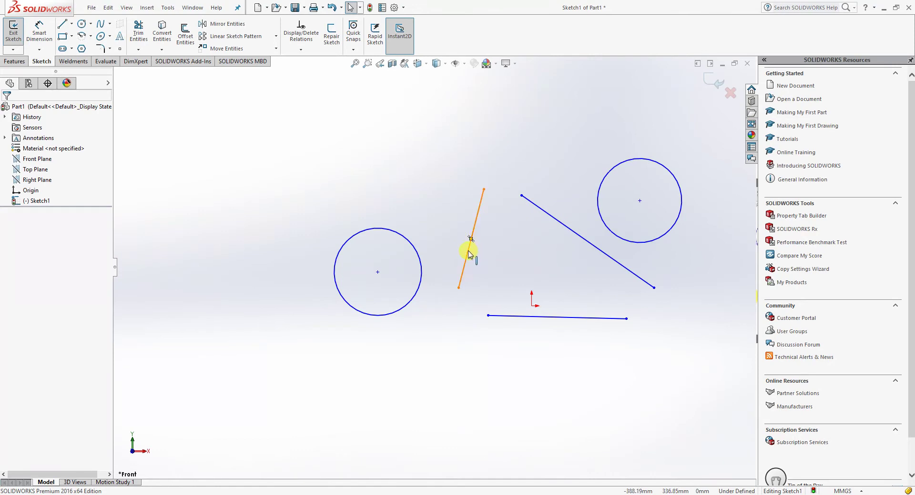
pyautogui.click(469, 253)
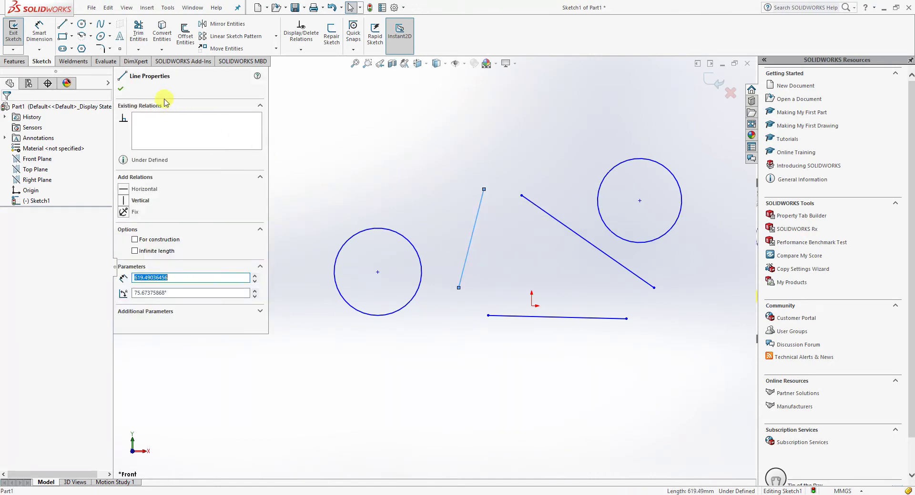
pyautogui.click(120, 88)
# - Add a Vertical relation to the steep line beside the left circle
pyautogui.click(307, 51)
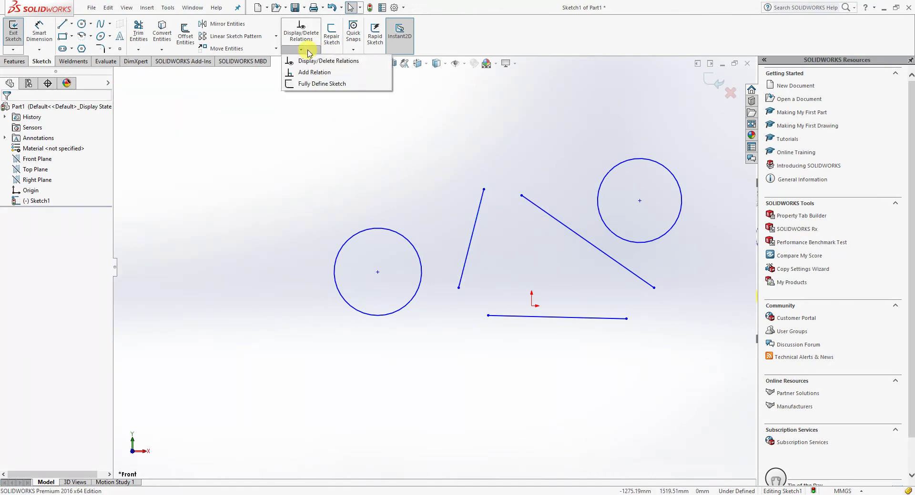
pyautogui.click(314, 76)
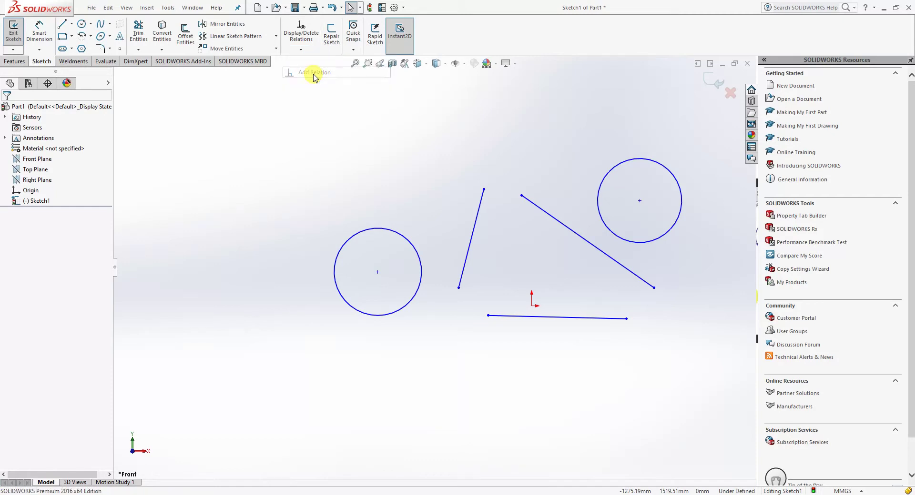
pyautogui.click(480, 216)
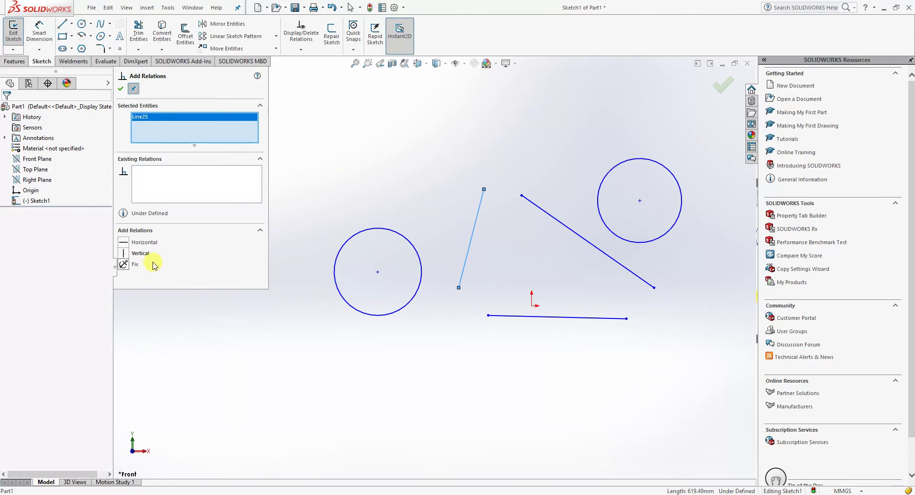
pyautogui.click(140, 254)
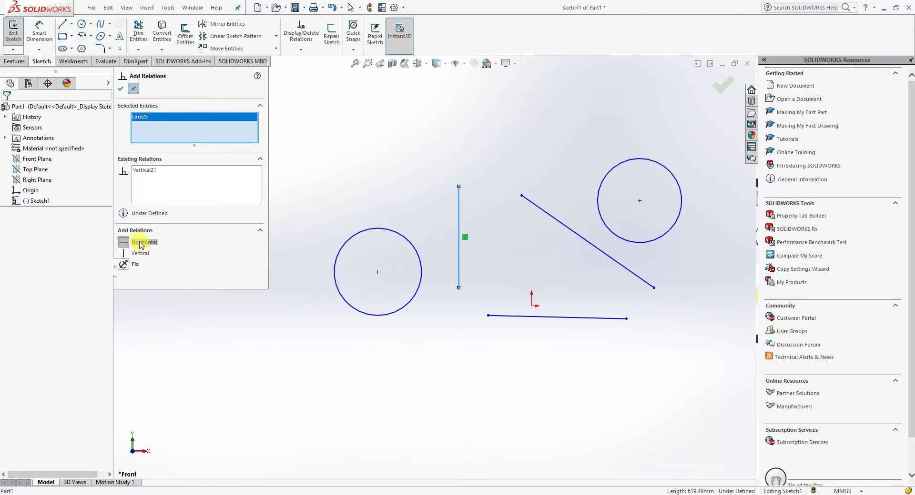
# - Add a Horizontal relation to the same line and delete its conflicting Vertical relation
pyautogui.click(141, 243)
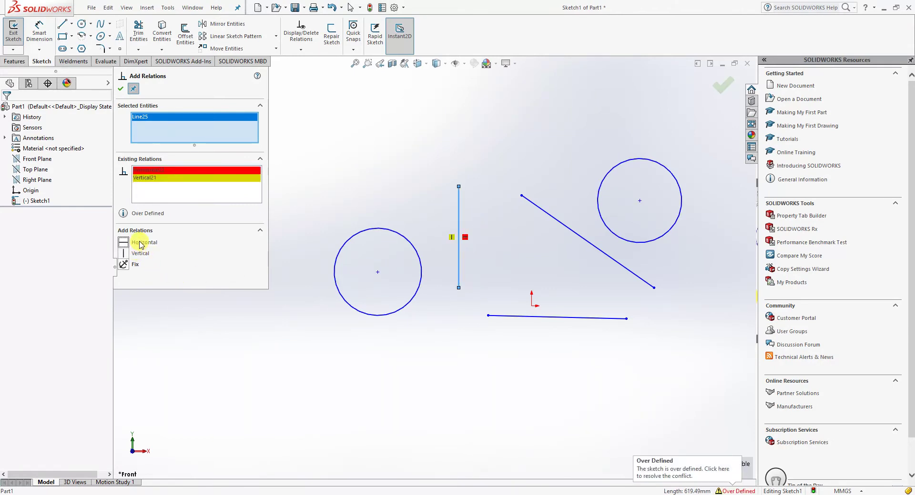
pyautogui.click(149, 179)
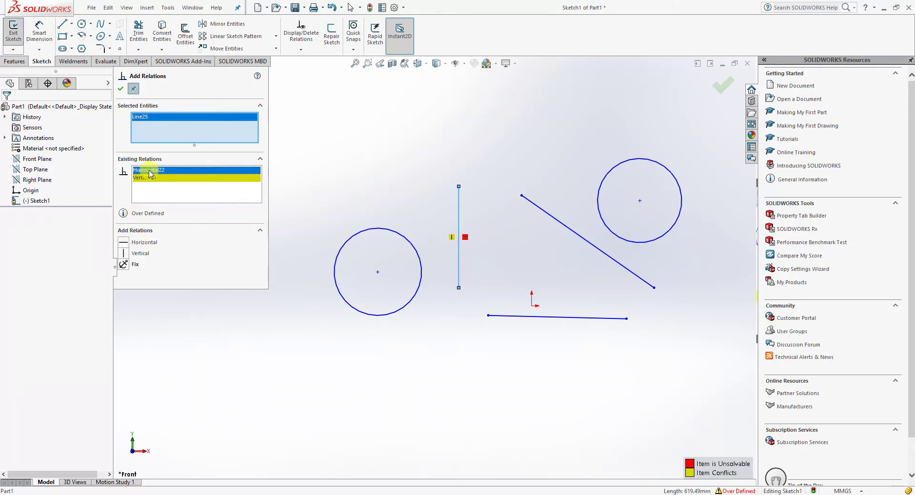
pyautogui.rightClick(151, 173)
pyautogui.click(143, 178)
pyautogui.rightClick(146, 182)
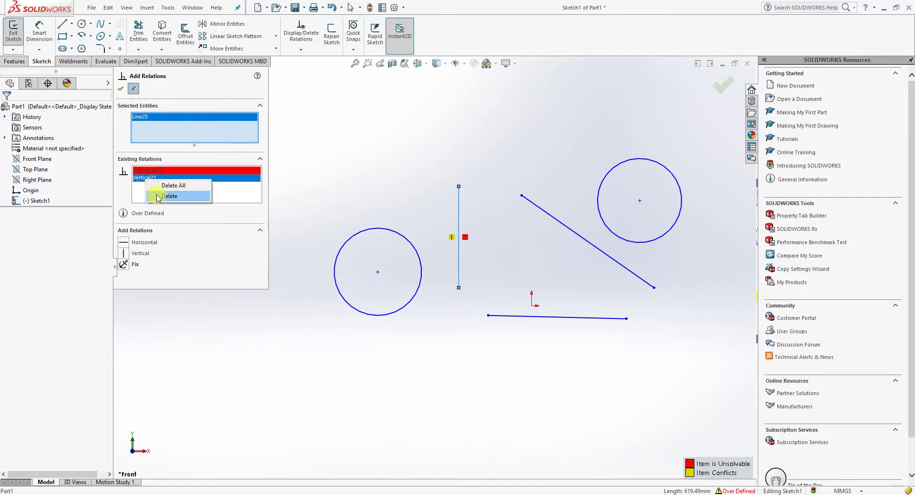
pyautogui.click(152, 196)
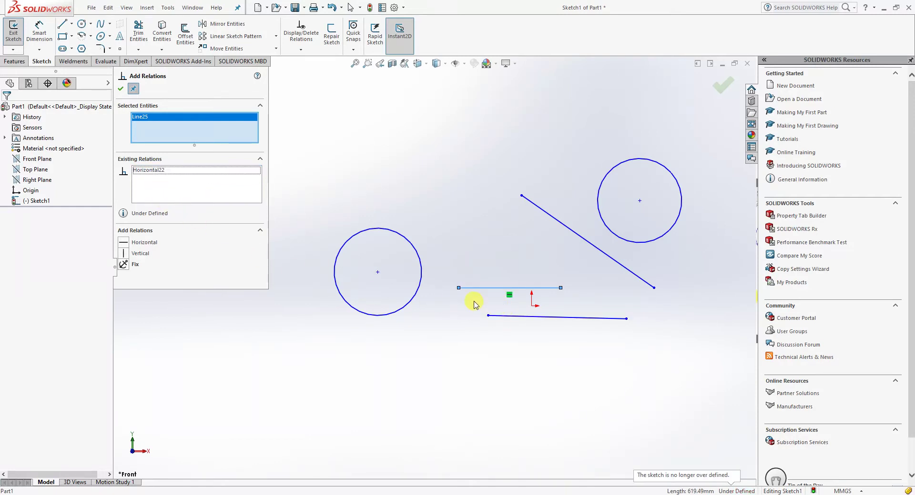
pyautogui.click(511, 275)
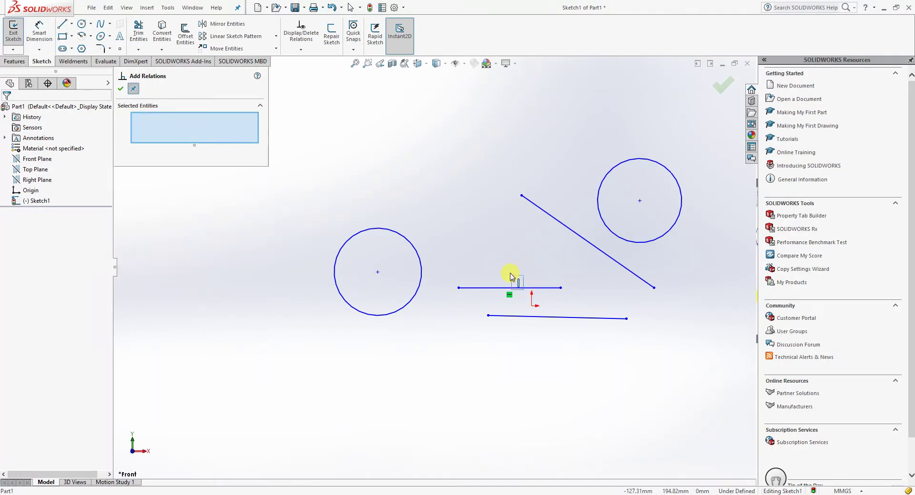
# - Check the existing relations of the short horizontal line beside the left circle with Add Relations
pyautogui.click(503, 289)
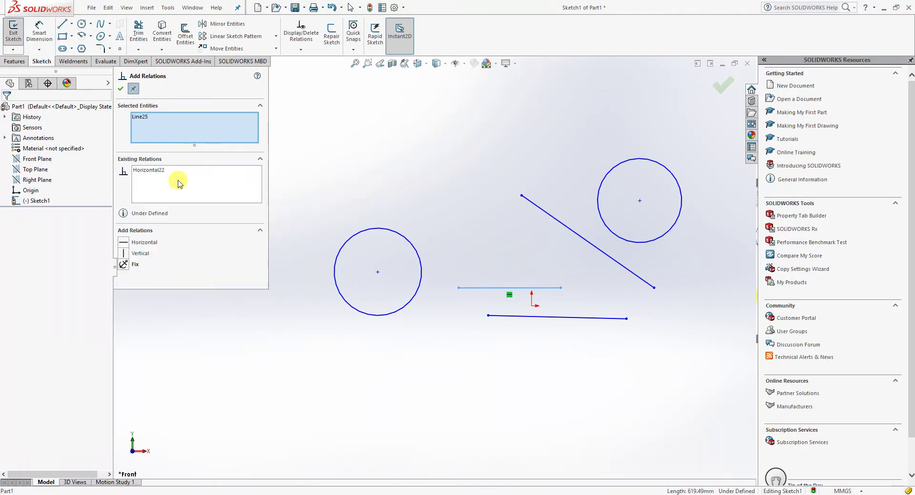
pyautogui.click(121, 92)
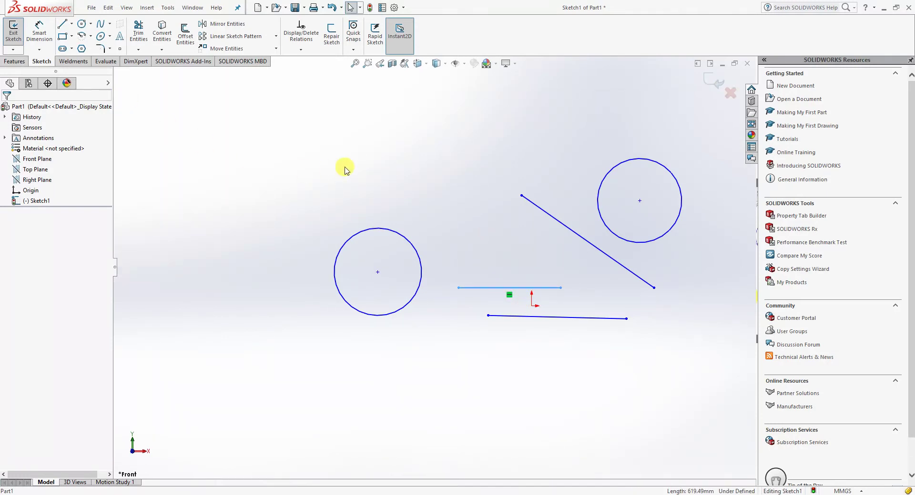
# - Add a Vertical relation to the long slanted line beside the upper-right circle
pyautogui.scroll(3, 388, 228)
pyautogui.scroll(-3, 429, 260)
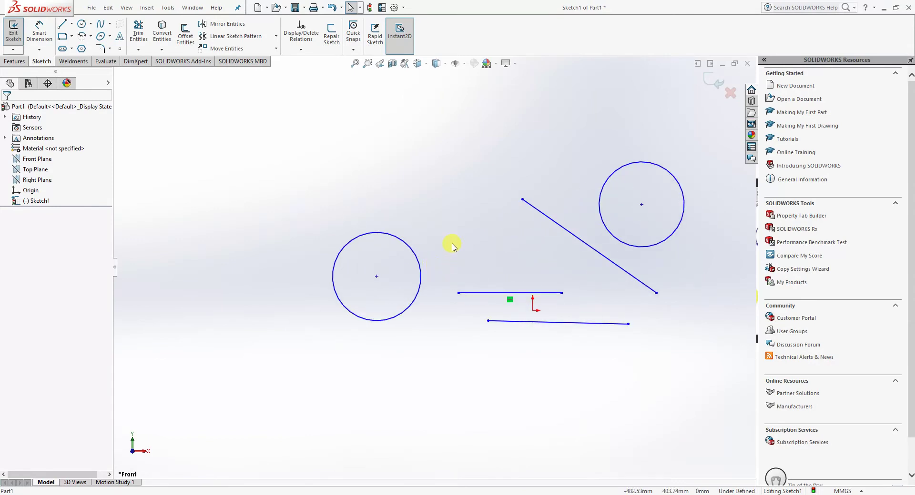
pyautogui.scroll(3, 476, 250)
pyautogui.scroll(-2, 486, 233)
pyautogui.click(485, 233)
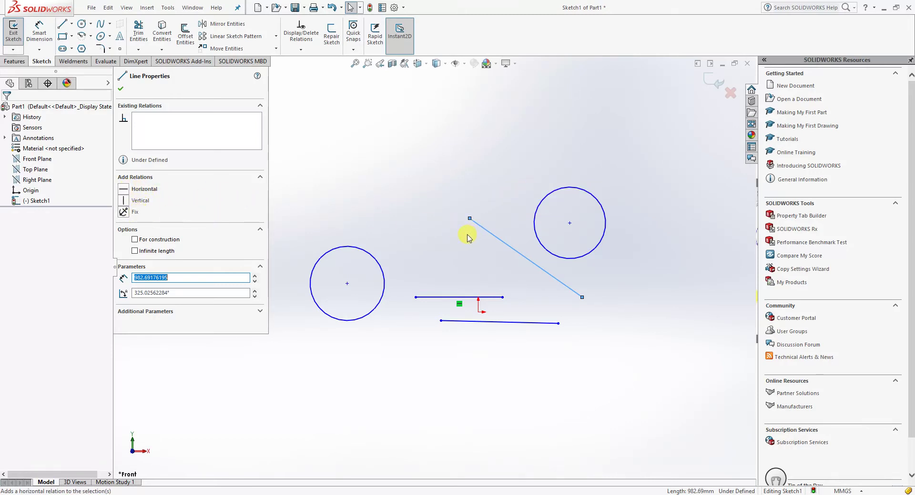
pyautogui.click(467, 238)
pyautogui.click(475, 224)
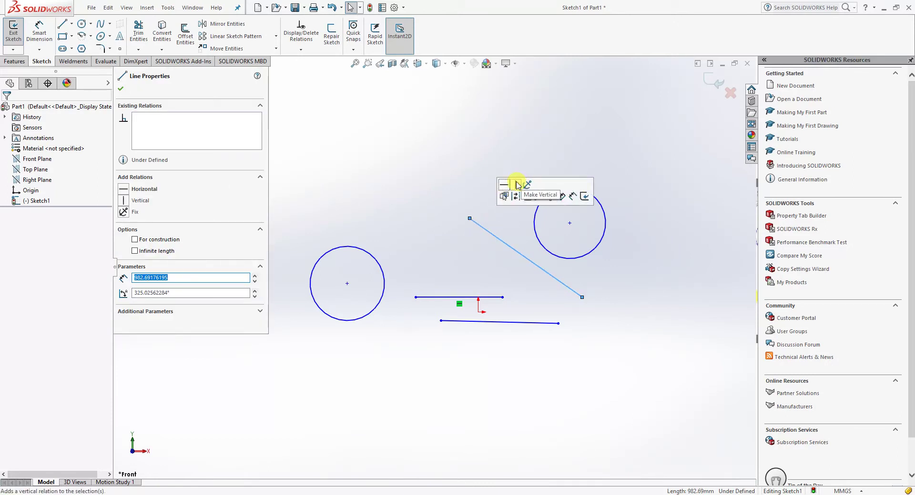
pyautogui.click(516, 185)
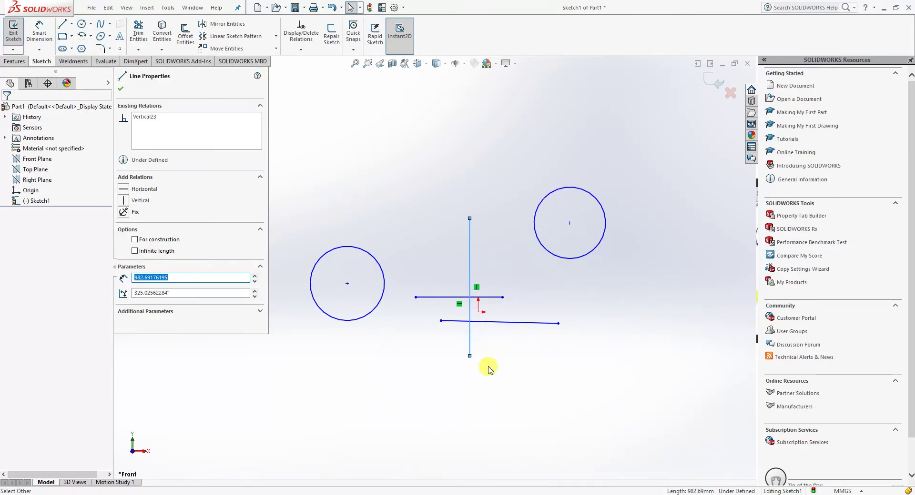
# - Shorten the vertical line by moving its lower endpoint to just above the horizontal line's right end
pyautogui.click(486, 366)
pyautogui.moveTo(470, 357); pyautogui.dragTo(502, 279)
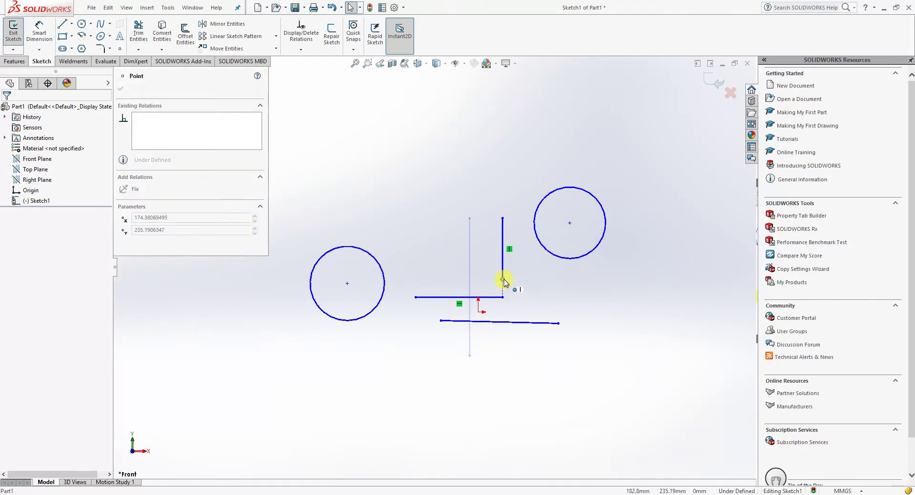
pyautogui.click(627, 322)
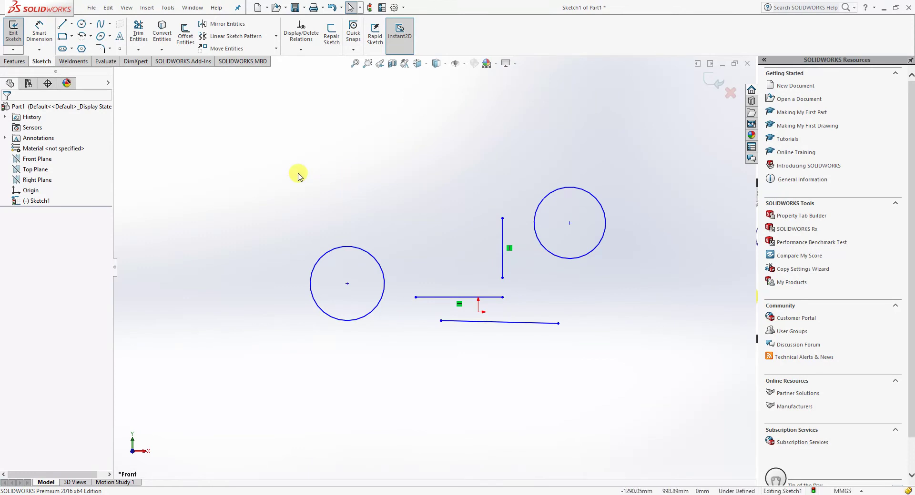
# - Add a Horizontal relation between the horizontal line's left endpoint and the vertical line's lower endpoint using Add Relations
pyautogui.click(301, 49)
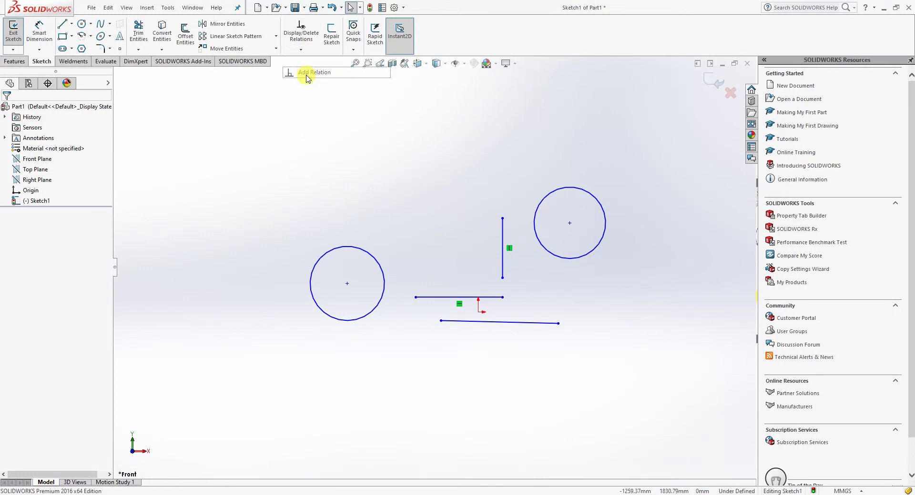
pyautogui.click(307, 71)
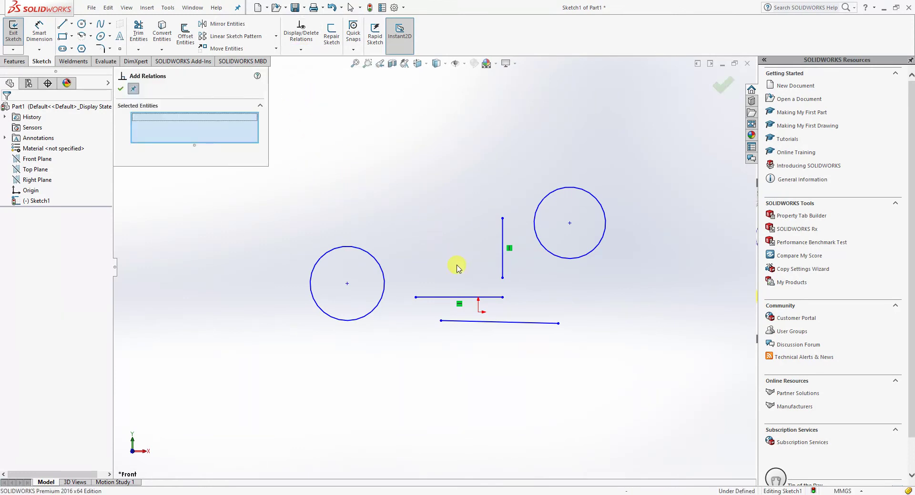
pyautogui.click(416, 297)
pyautogui.click(503, 278)
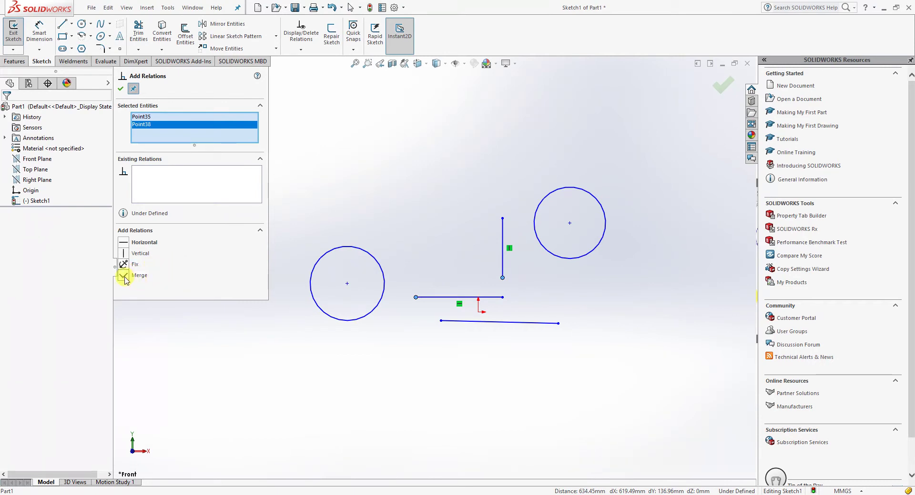
pyautogui.click(141, 244)
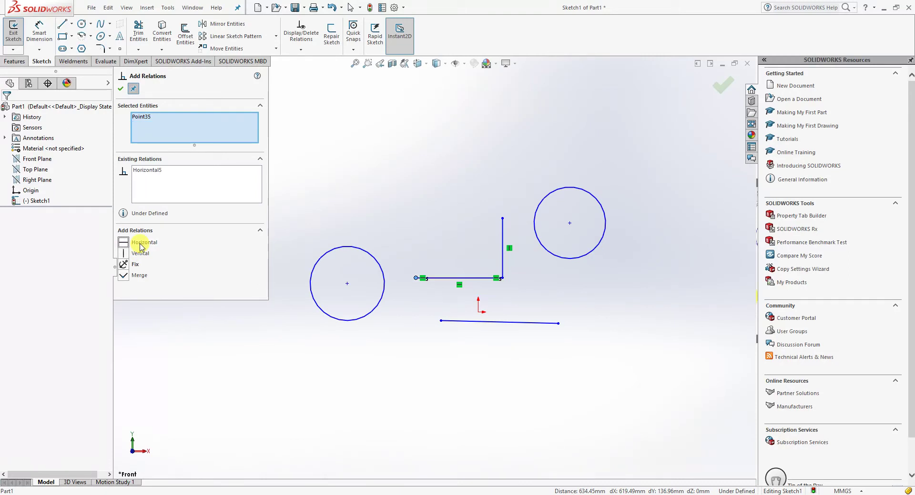
pyautogui.click(121, 89)
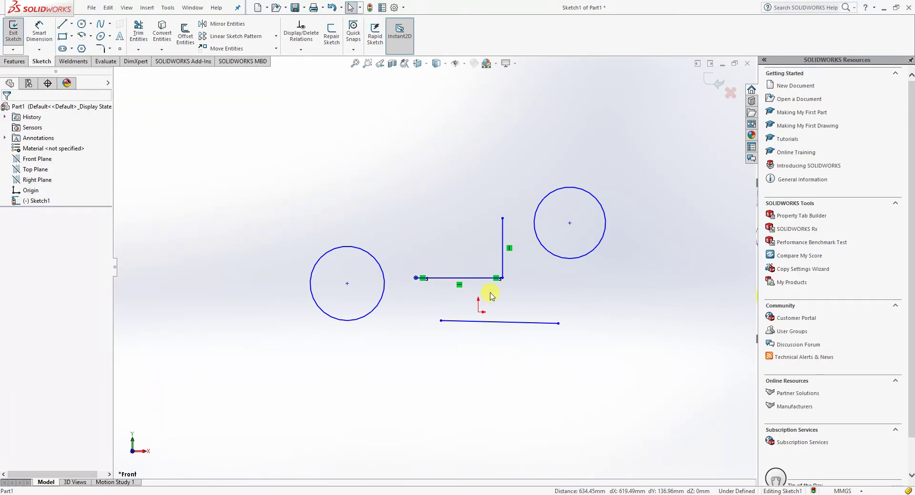
# - Test the endpoint relation by moving the vertical line's lower endpoint, and undo both the move and the relation
pyautogui.moveTo(501, 280)
pyautogui.mouseDown()
pyautogui.moveTo(480, 279)
pyautogui.moveTo(469, 296)
pyautogui.moveTo(493, 306)
pyautogui.moveTo(485, 295)
pyautogui.moveTo(512, 292)
pyautogui.mouseUp()
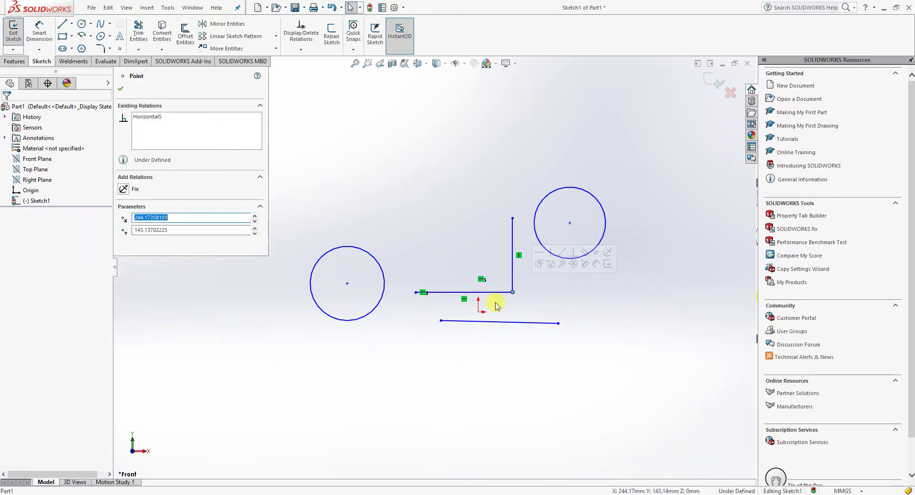
pyautogui.click(460, 269)
pyautogui.hotkey('ctrl', 'z')
pyautogui.hotkey('ctrl', 'z')
pyautogui.hotkey('ctrl', 'z')
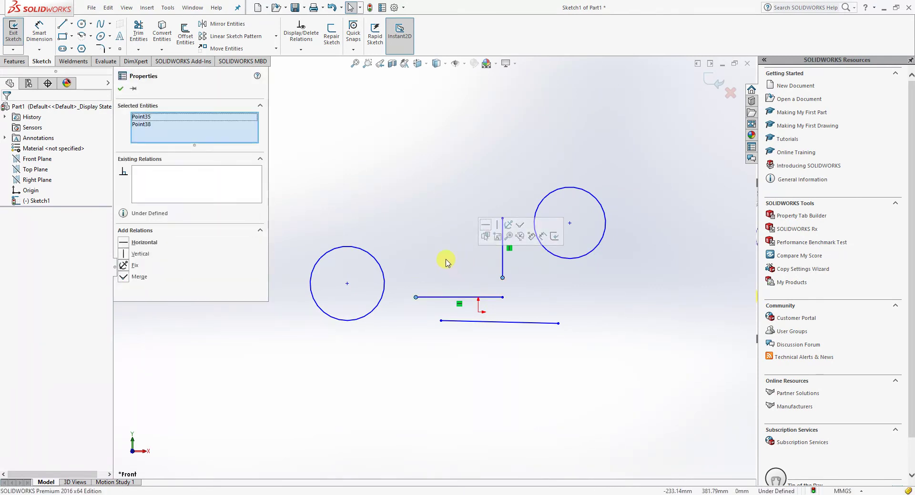
# - Shorten the horizontal line by pulling its right endpoint in to just short of the sketch origin
pyautogui.moveTo(502, 298); pyautogui.dragTo(469, 296)
pyautogui.click(503, 293)
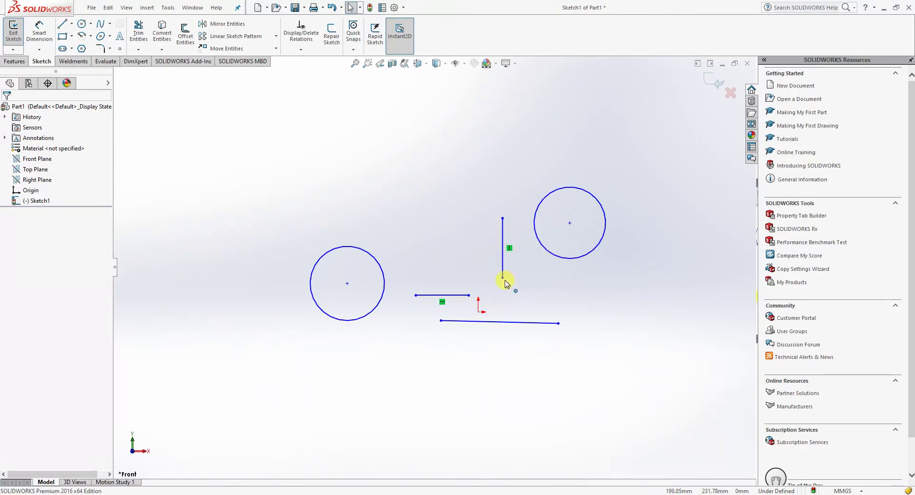
# - Select the vertical line's lower endpoint and the horizontal line's left endpoint and make them Horizontal
pyautogui.click(416, 295)
pyautogui.keyDown('ctrl'); pyautogui.click(416, 296); pyautogui.keyUp('ctrl')
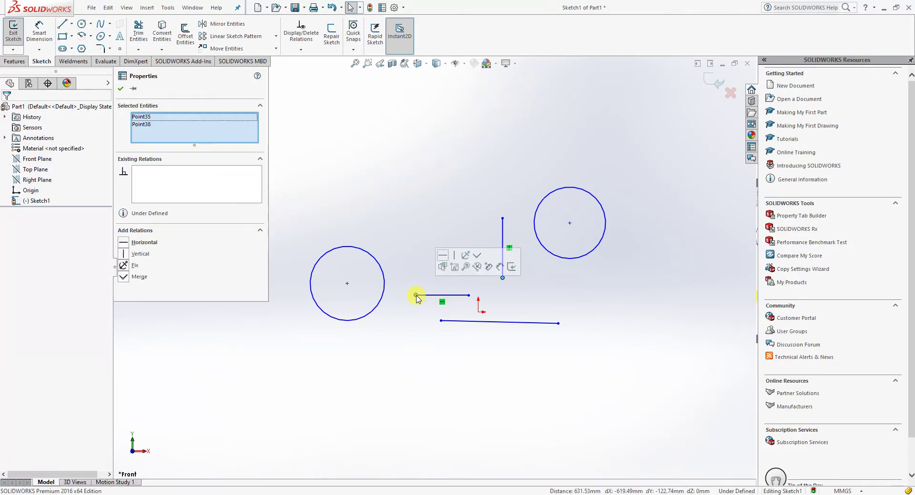
pyautogui.click(144, 243)
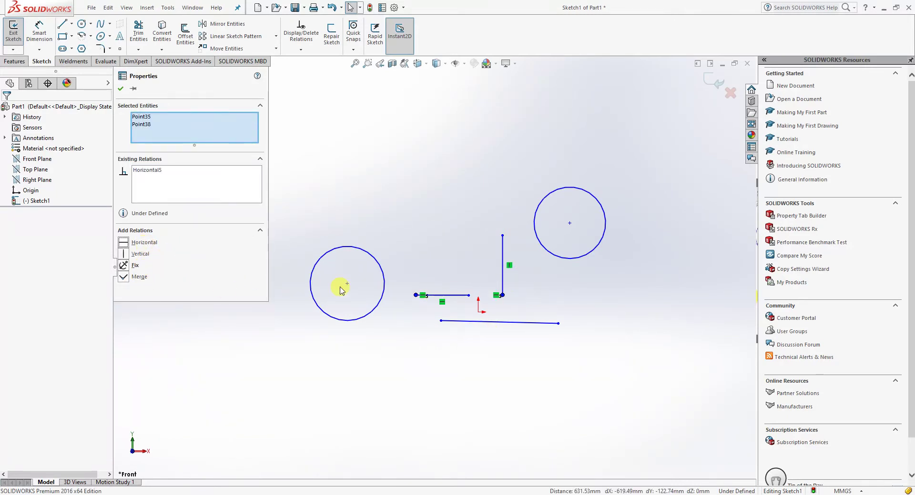
# - Delete the Horizontal relation between the two selected endpoints from their existing relations
pyautogui.click(153, 171)
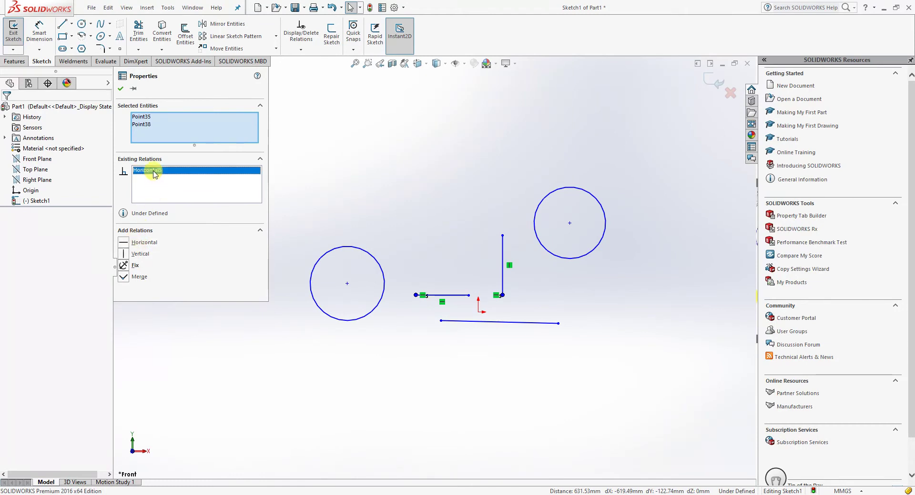
pyautogui.rightClick(153, 172)
pyautogui.click(172, 185)
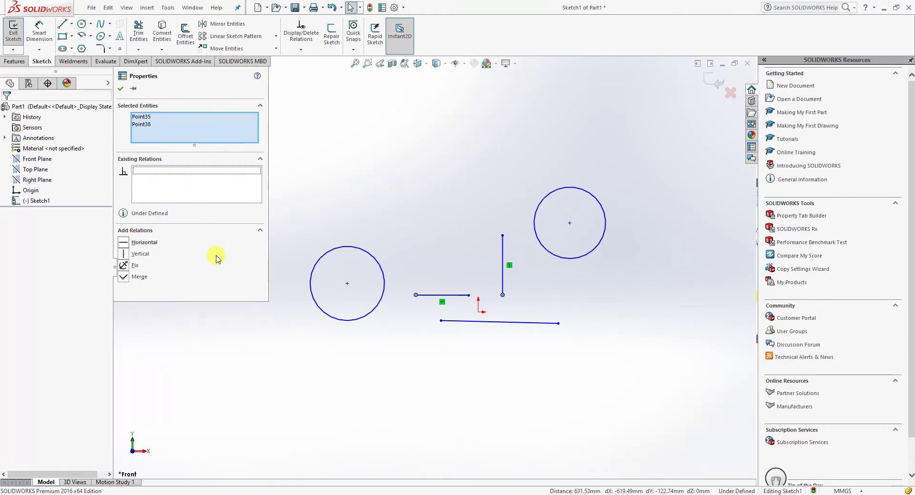
# - Shorten the vertical line by moving its lower endpoint up and slightly left
pyautogui.click(410, 181)
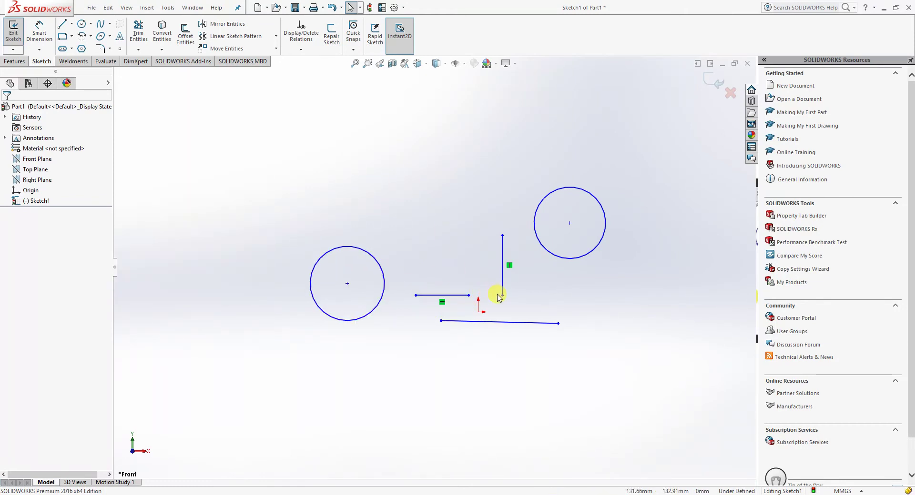
pyautogui.moveTo(502, 289); pyautogui.dragTo(496, 267)
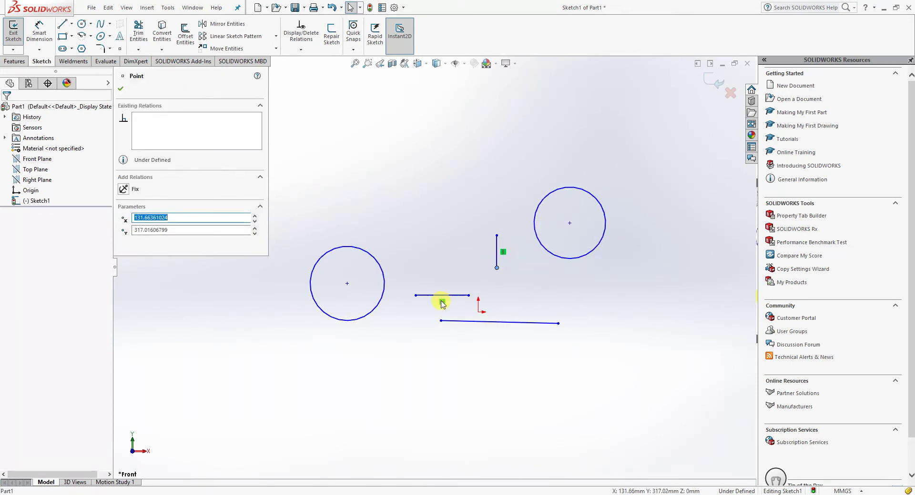
# - Try a Vertical relation between the vertical line's lower endpoint and the horizontal line's left endpoint, and undo it
pyautogui.keyDown('ctrl'); pyautogui.click(415, 296); pyautogui.keyUp('ctrl')
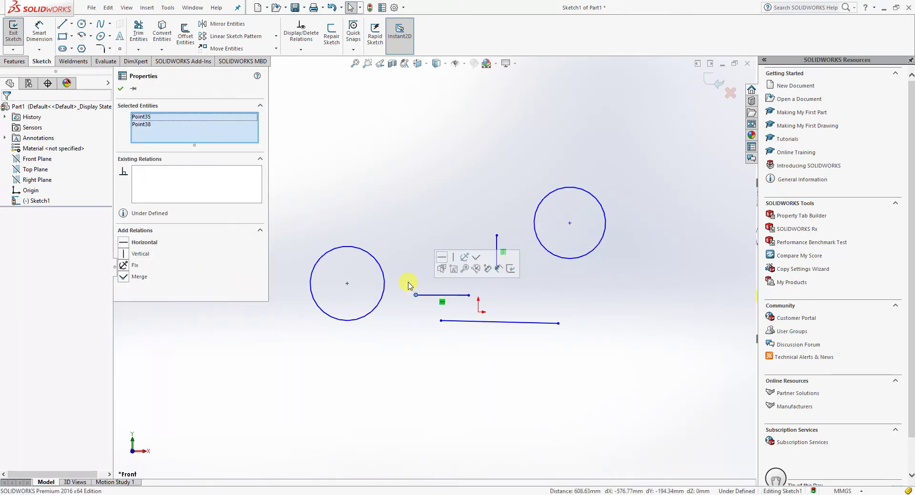
pyautogui.click(138, 255)
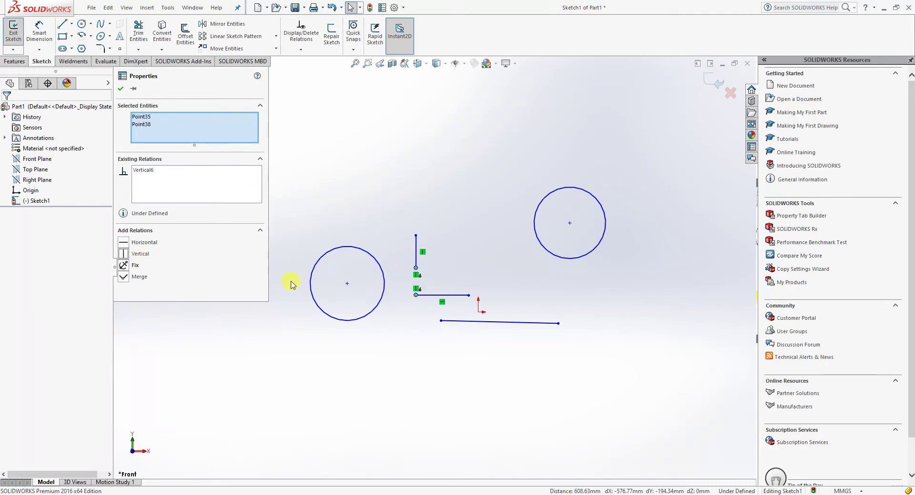
pyautogui.click(121, 89)
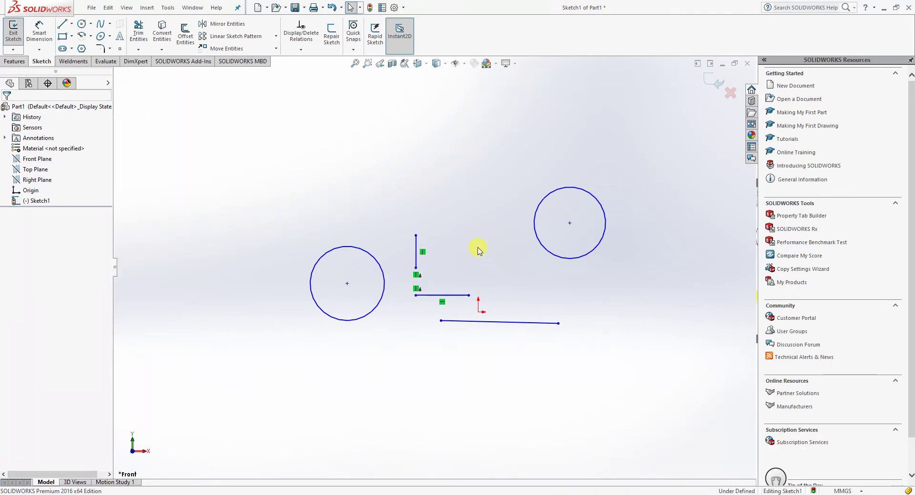
pyautogui.hotkey('ctrl', 'z')
pyautogui.click(459, 263)
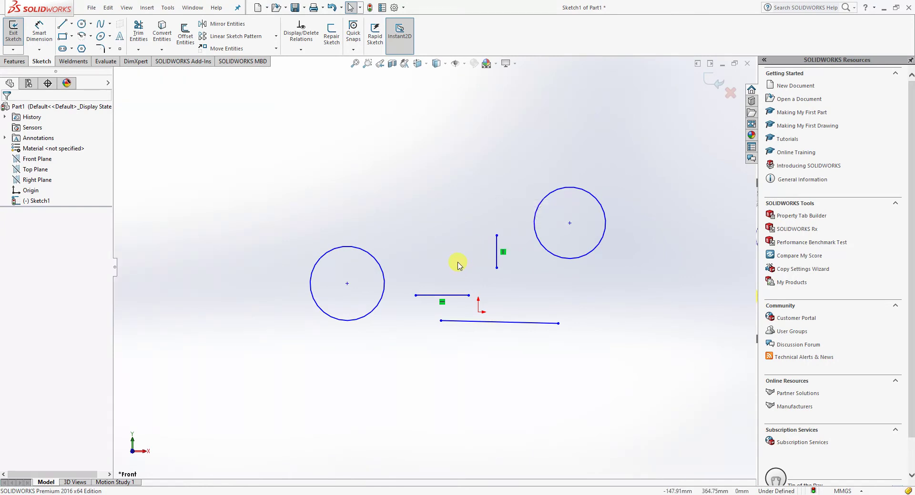
pyautogui.click(416, 295)
pyautogui.keyDown('ctrl'); pyautogui.click(496, 268); pyautogui.keyUp('ctrl')
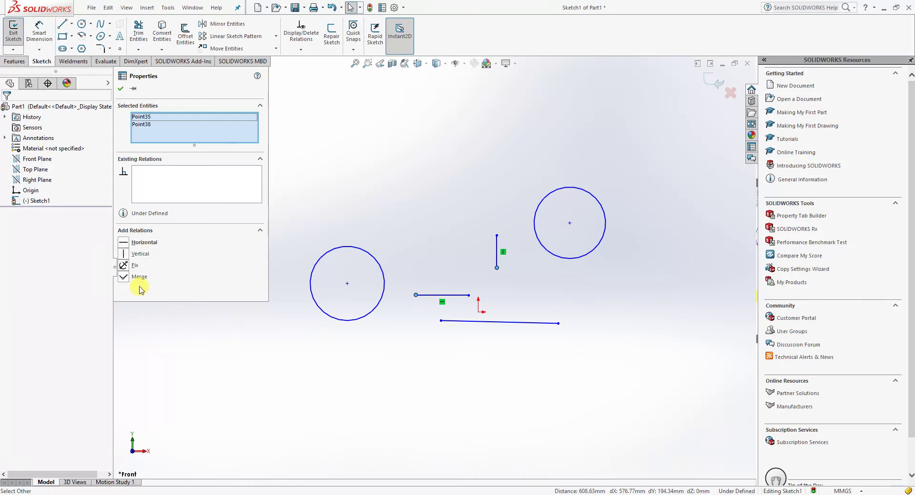
pyautogui.click(333, 78)
# - Add a Merge relation between the horizontal line's left endpoint and the vertical line's lower endpoint
pyautogui.click(301, 49)
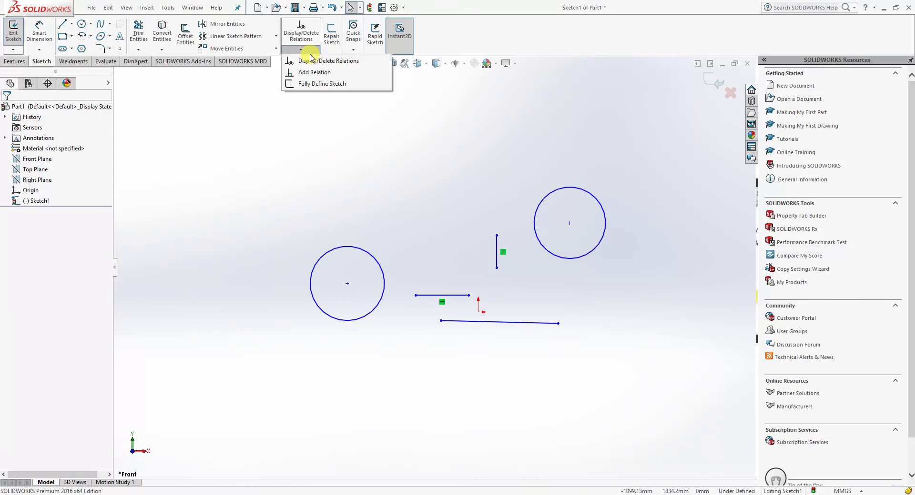
pyautogui.click(312, 72)
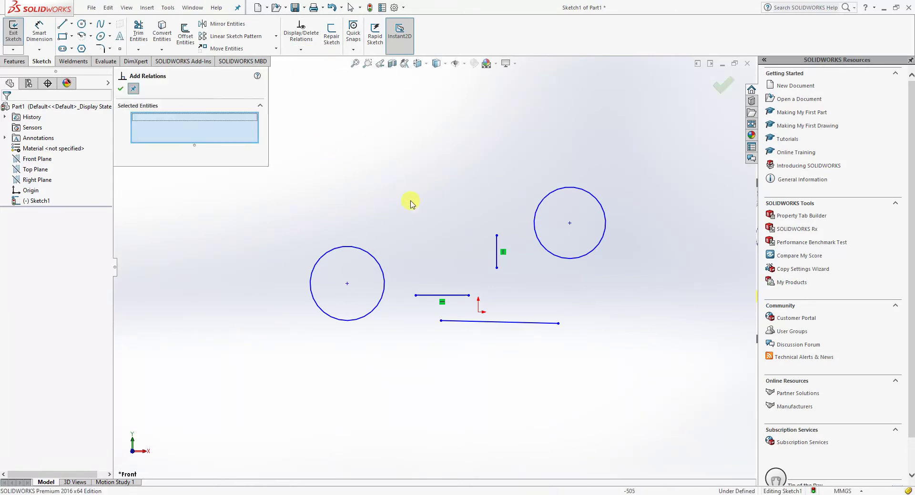
pyautogui.click(416, 296)
pyautogui.click(497, 268)
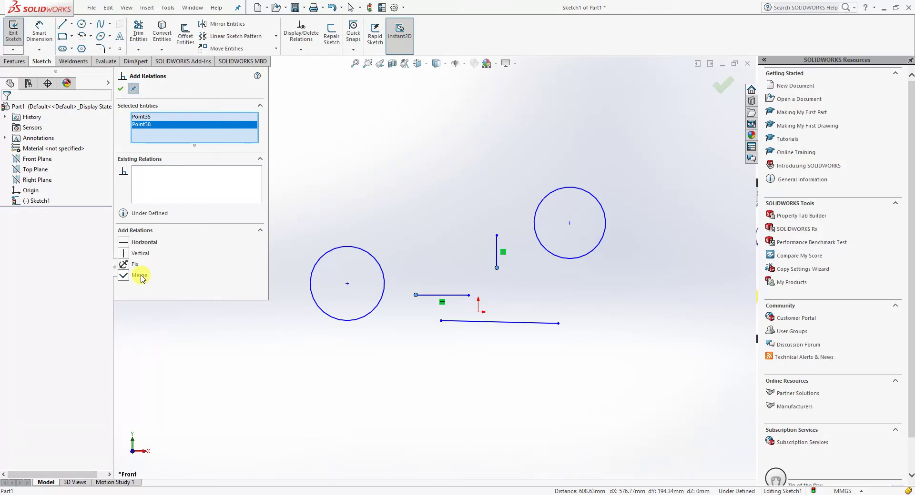
pyautogui.click(140, 275)
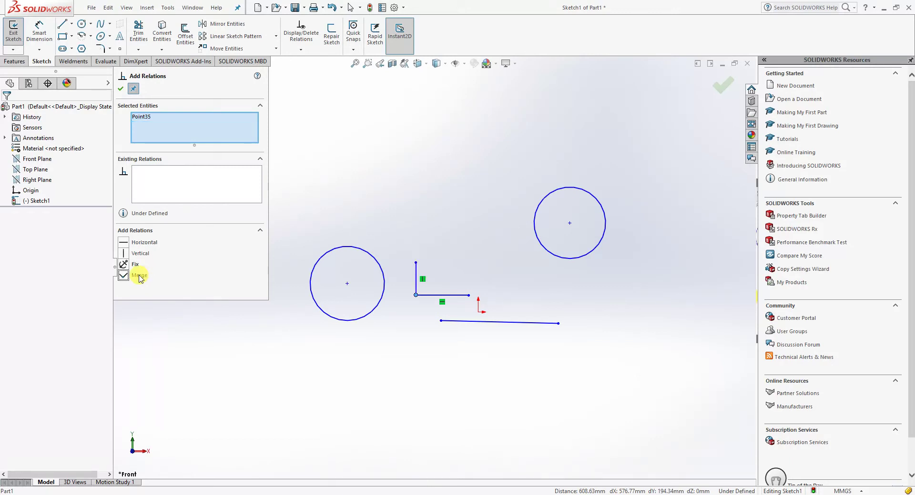
pyautogui.click(123, 89)
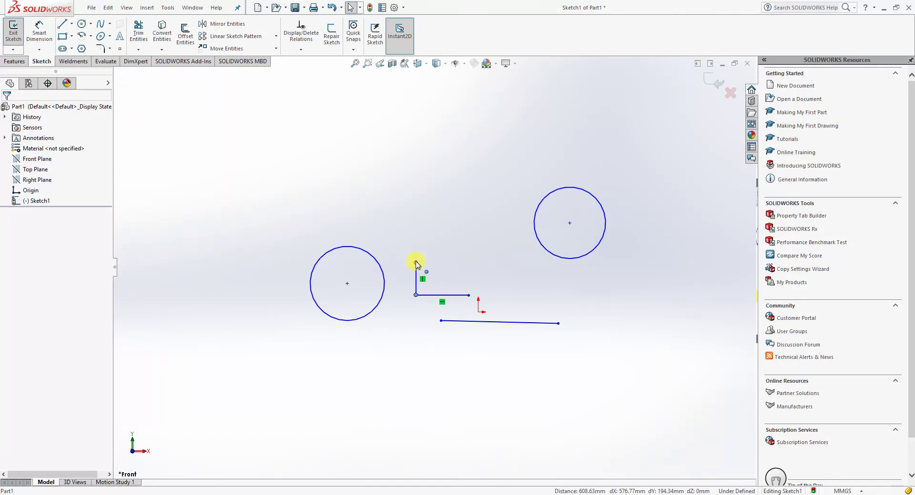
# - Lengthen the vertical line by moving its upper endpoint up to above the left circle
pyautogui.moveTo(416, 265); pyautogui.dragTo(416, 206)
pyautogui.click(367, 135)
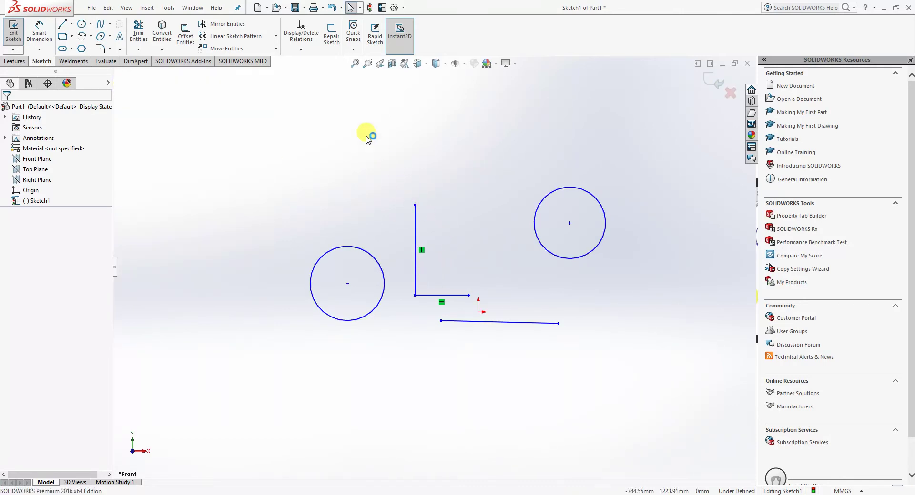
# - Add Equal and Fix relations to the vertical line and the horizontal line connected to its lower end
pyautogui.click(319, 53)
pyautogui.click(317, 74)
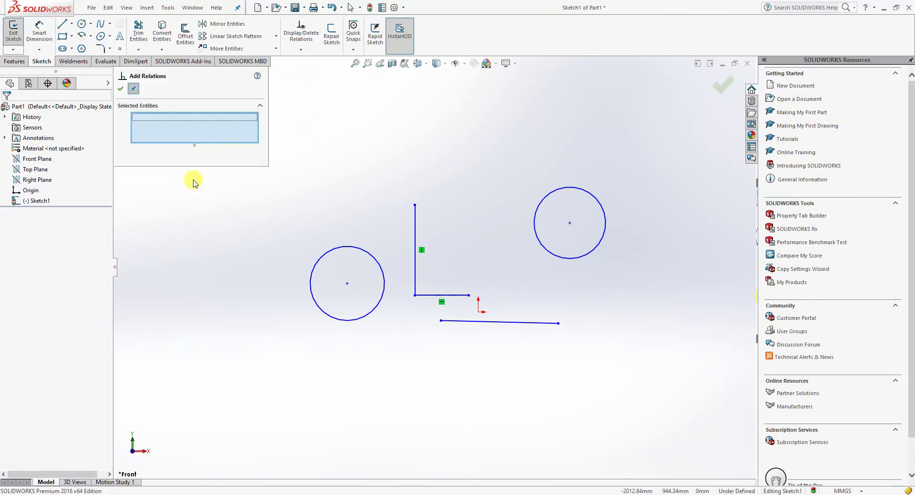
pyautogui.click(416, 257)
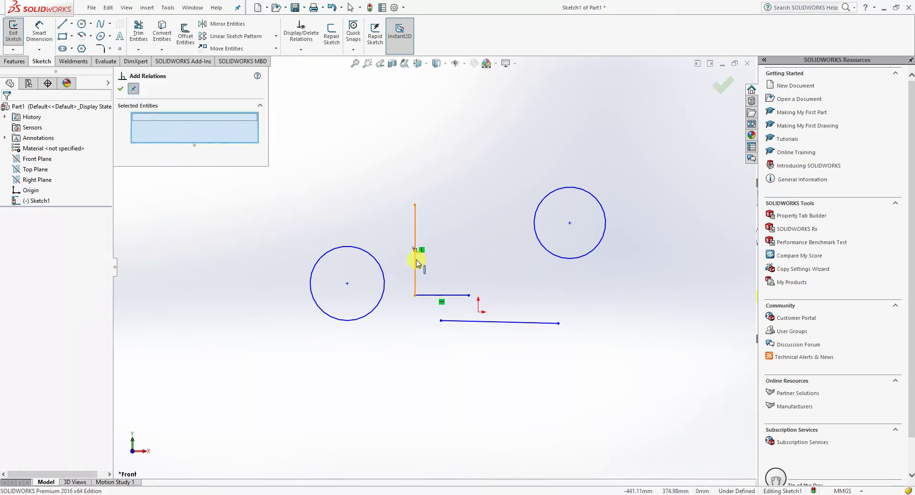
pyautogui.click(434, 296)
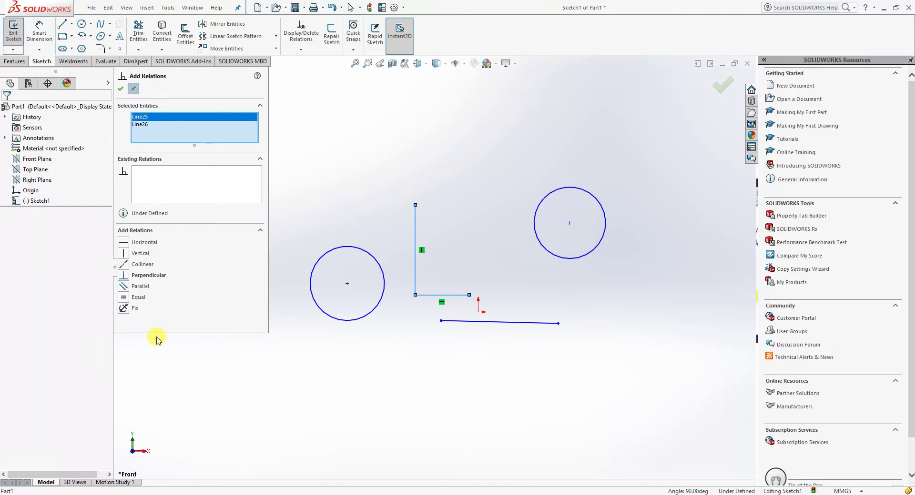
pyautogui.click(138, 299)
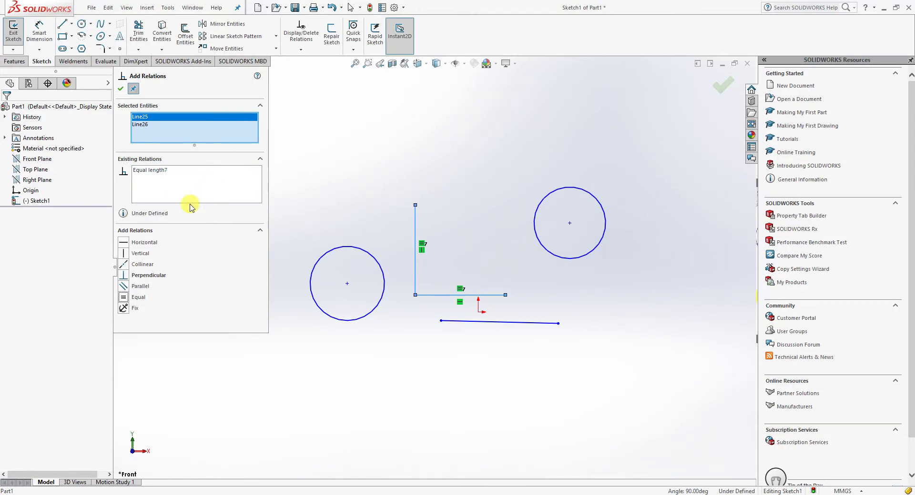
pyautogui.click(124, 308)
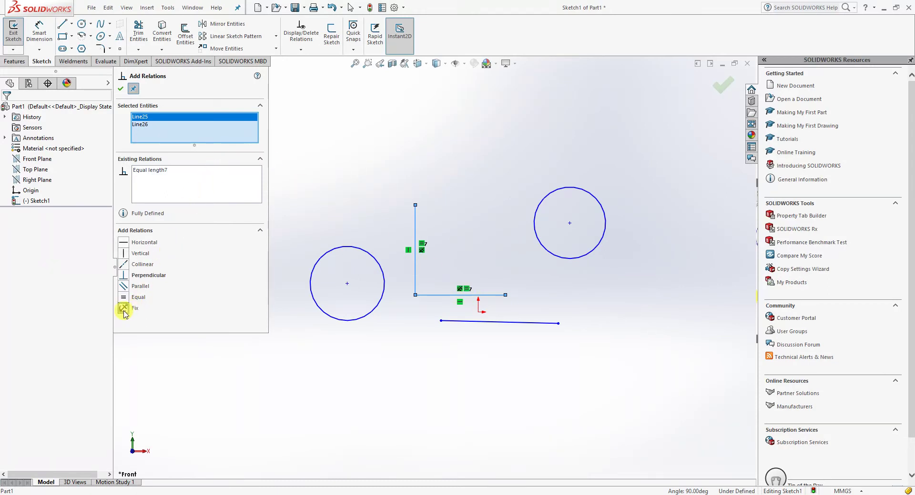
pyautogui.click(121, 89)
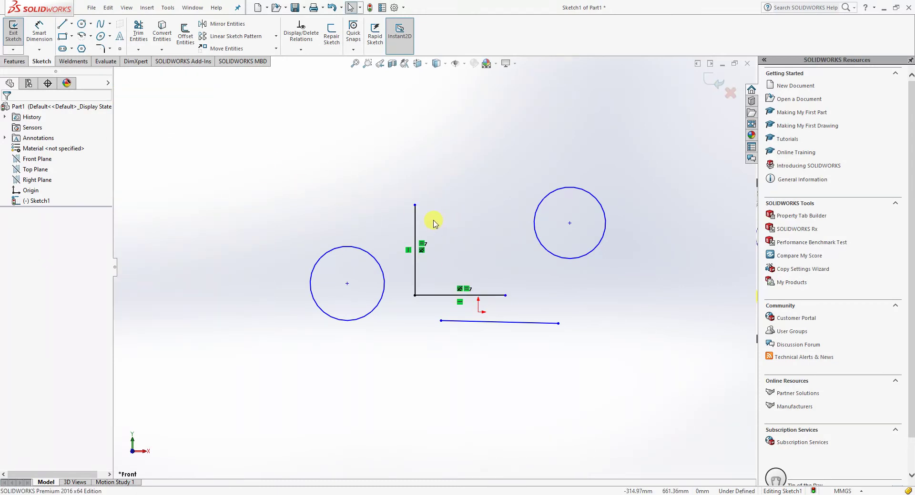
# - Lengthen the fixed vertical line by moving its upper endpoint up, and try to move the connected horizontal line
pyautogui.moveTo(415, 215); pyautogui.dragTo(427, 228)
pyautogui.press('Escape')
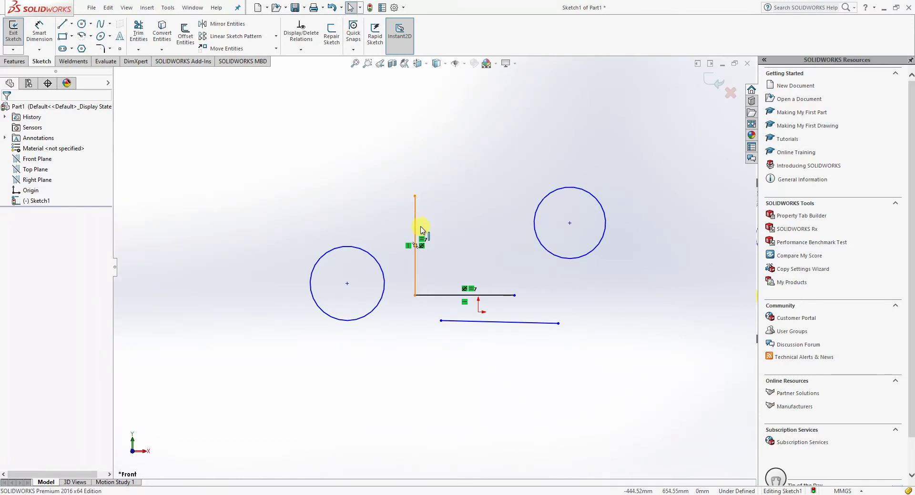
pyautogui.click(438, 294)
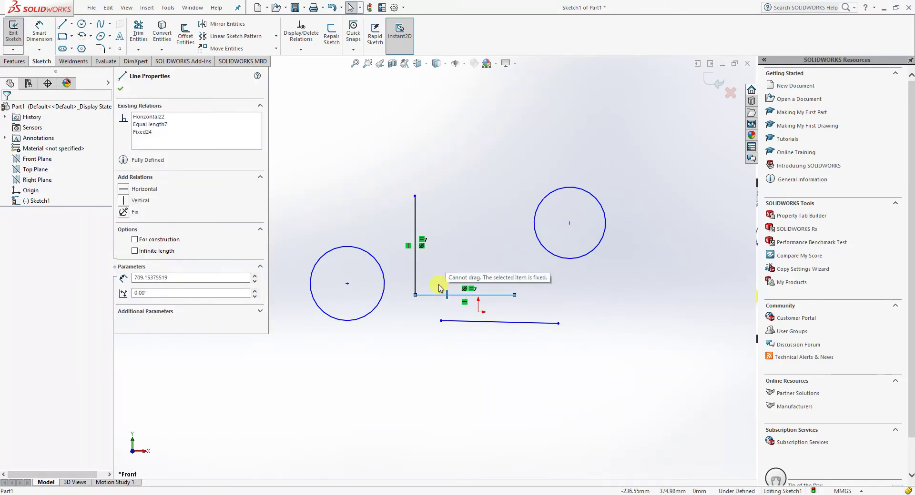
pyautogui.click(446, 235)
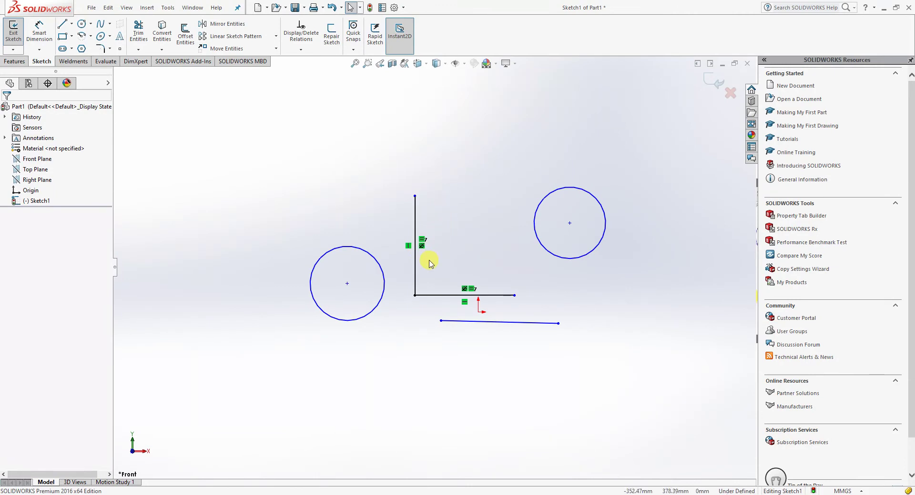
# - Try an Equal Curve Length relation between the left circle and the vertical line, and delete that relation
pyautogui.scroll(2, 430, 263)
pyautogui.scroll(-1, 401, 272)
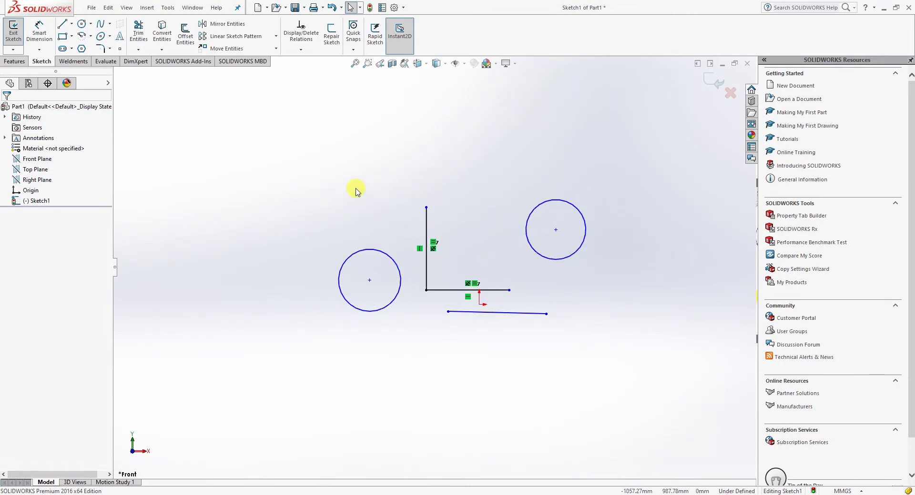
pyautogui.click(301, 50)
pyautogui.click(312, 73)
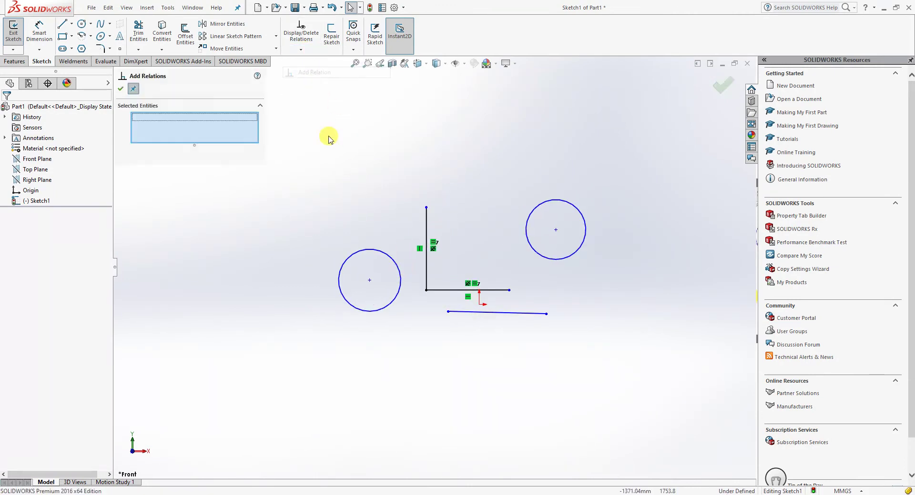
pyautogui.click(399, 266)
pyautogui.click(427, 266)
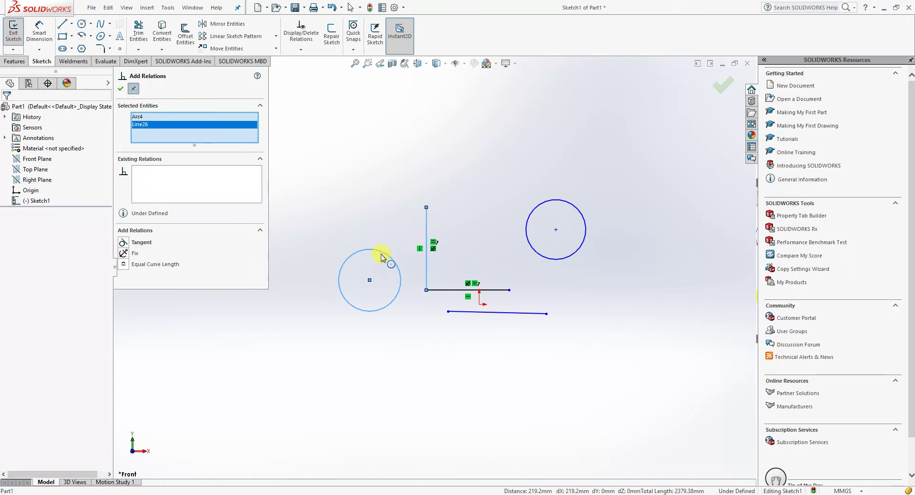
pyautogui.click(123, 265)
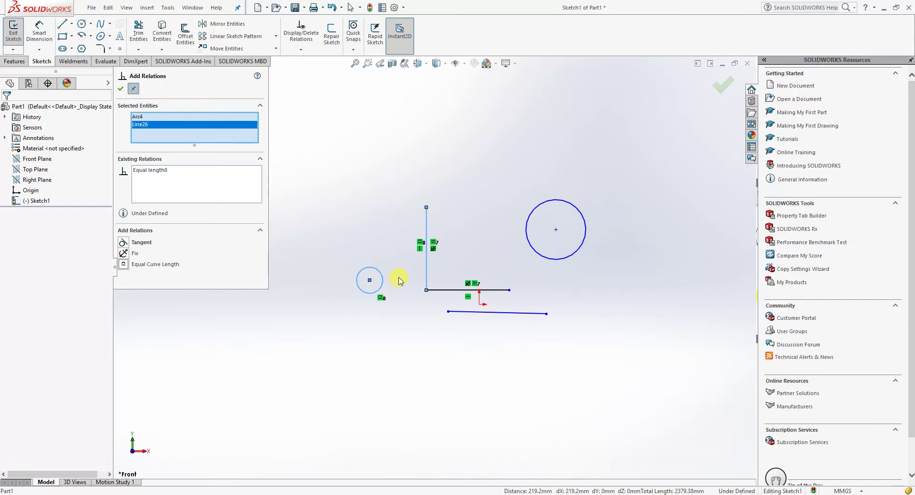
pyautogui.rightClick(149, 170)
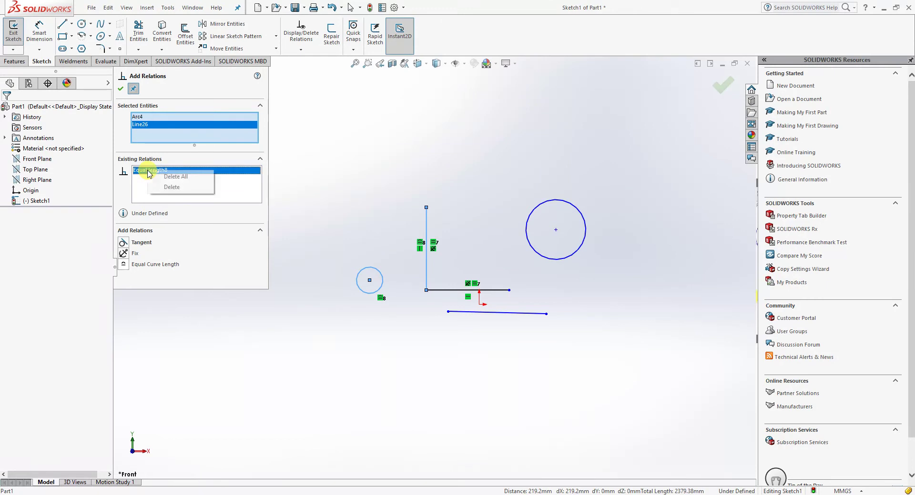
pyautogui.click(164, 187)
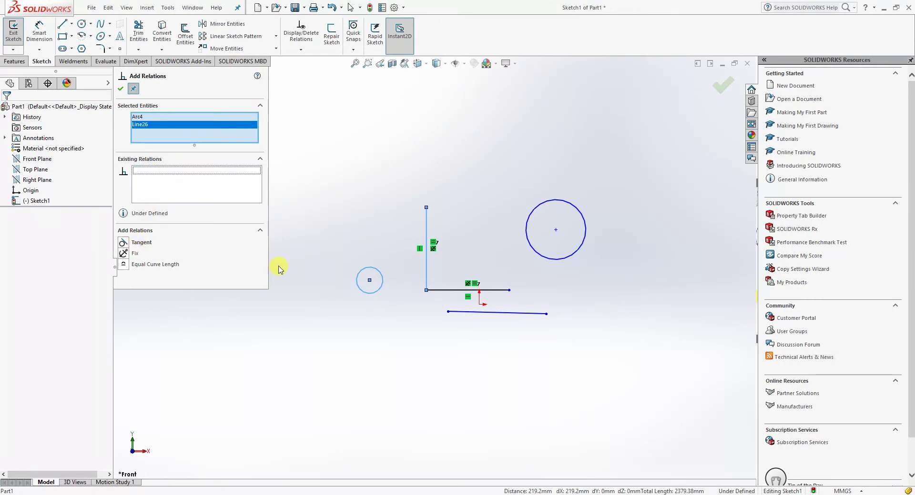
# - Make the left circle tangent to the vertical line and enlarge it by moving its centre up and away from the line
pyautogui.click(124, 243)
pyautogui.click(121, 88)
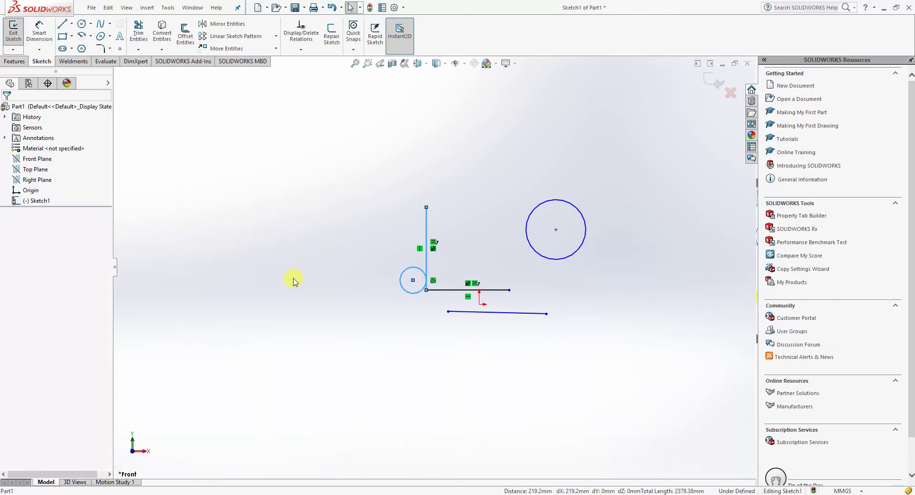
pyautogui.moveTo(413, 280); pyautogui.dragTo(385, 245)
pyautogui.click(425, 238)
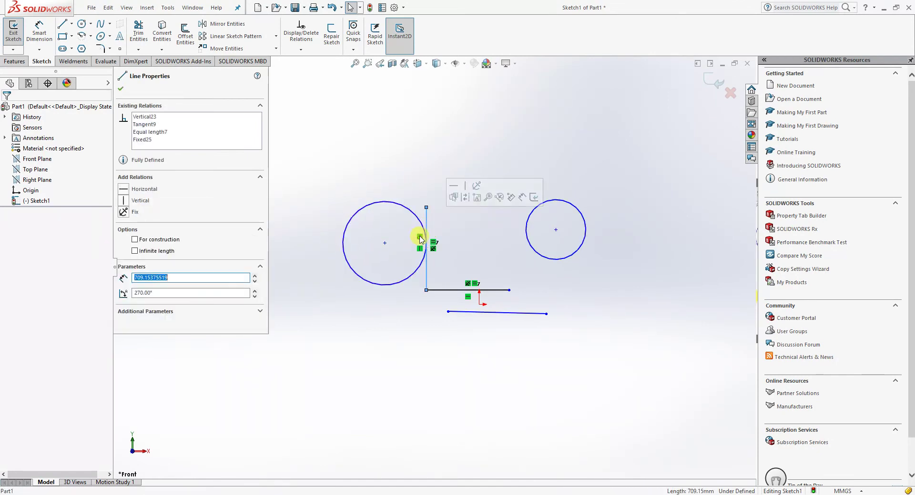
pyautogui.click(385, 245)
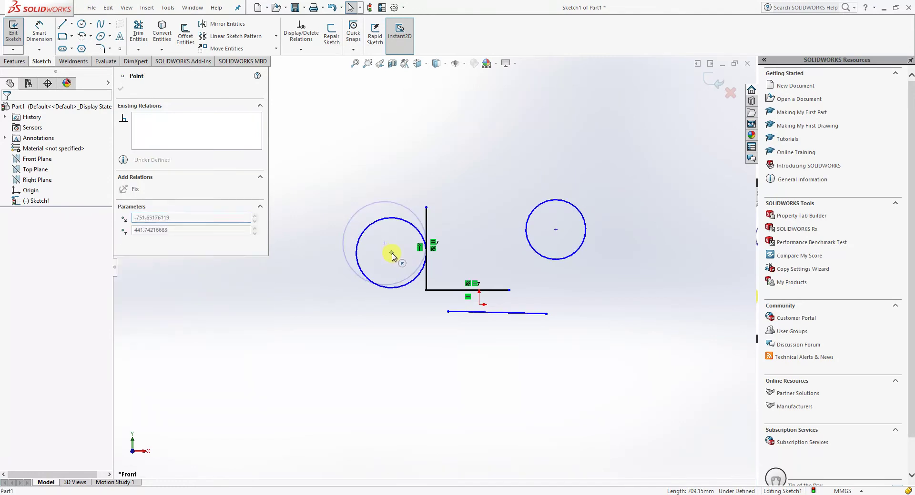
pyautogui.moveTo(385, 244); pyautogui.dragTo(385, 240)
pyautogui.click(380, 311)
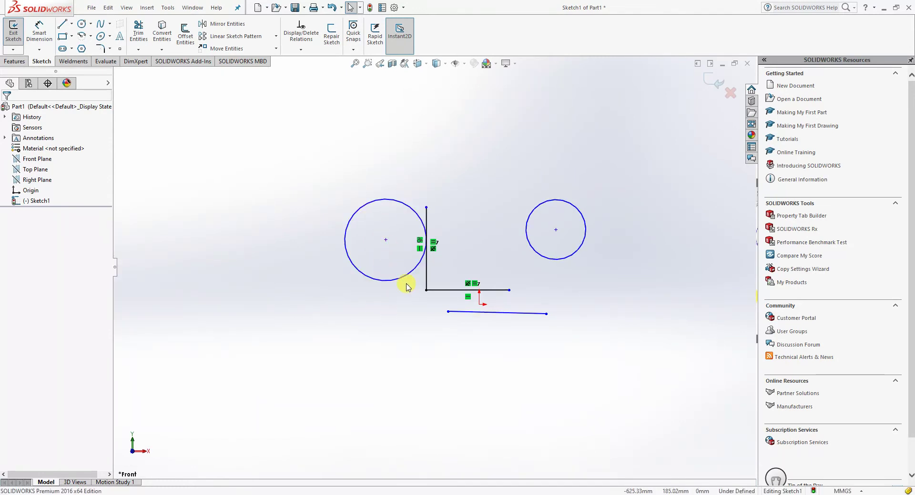
# - Add a Horizontal relation to the slightly sloped line below the origin
pyautogui.click(502, 313)
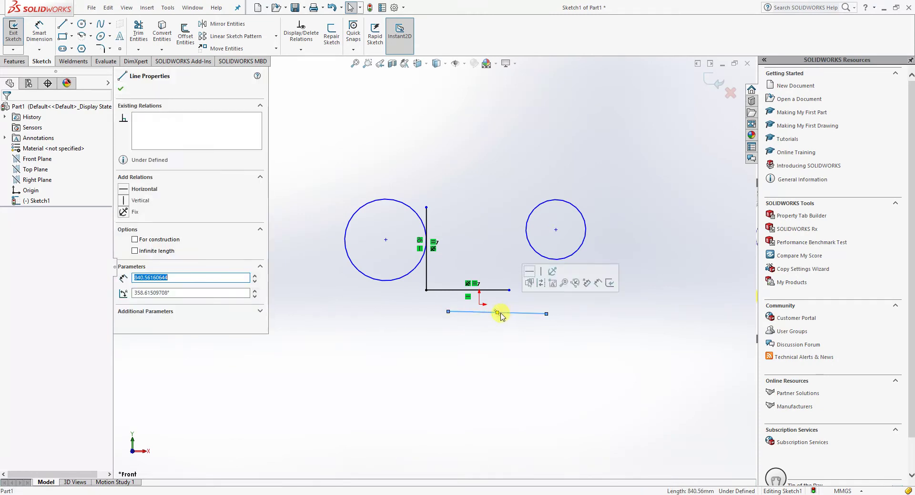
pyautogui.click(139, 189)
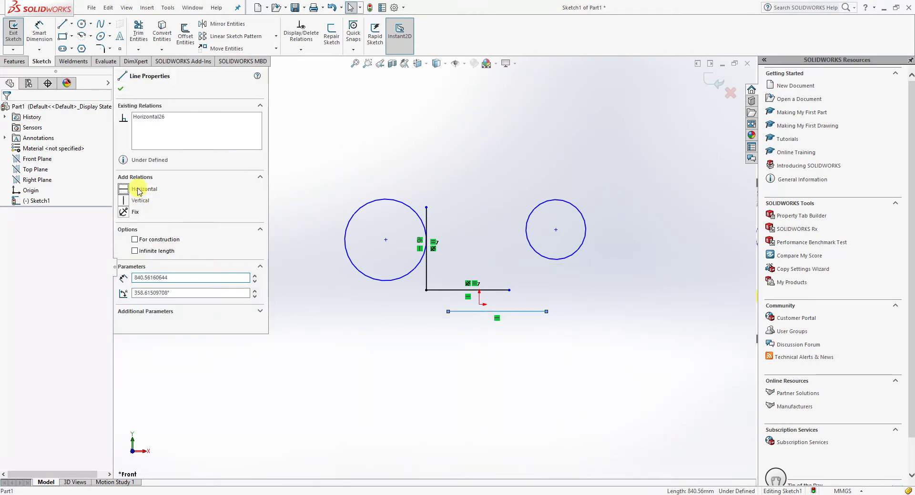
pyautogui.click(461, 381)
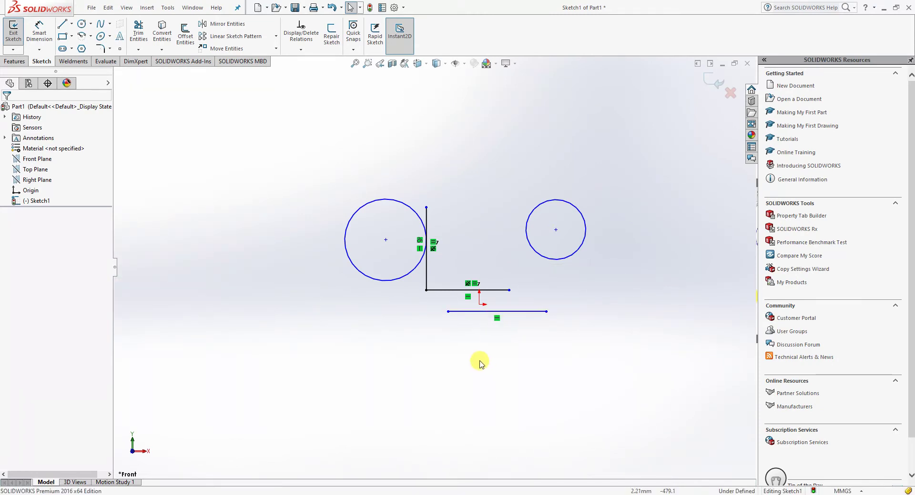
# - Add a Tangent relation between the right circle and the fixed horizontal line
pyautogui.scroll(1, 465, 286)
pyautogui.scroll(-1, 466, 256)
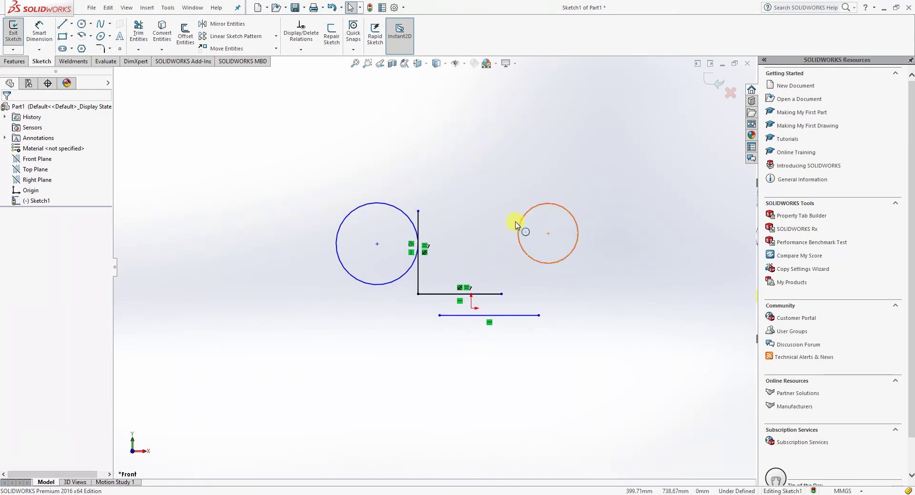
pyautogui.click(300, 49)
pyautogui.click(314, 73)
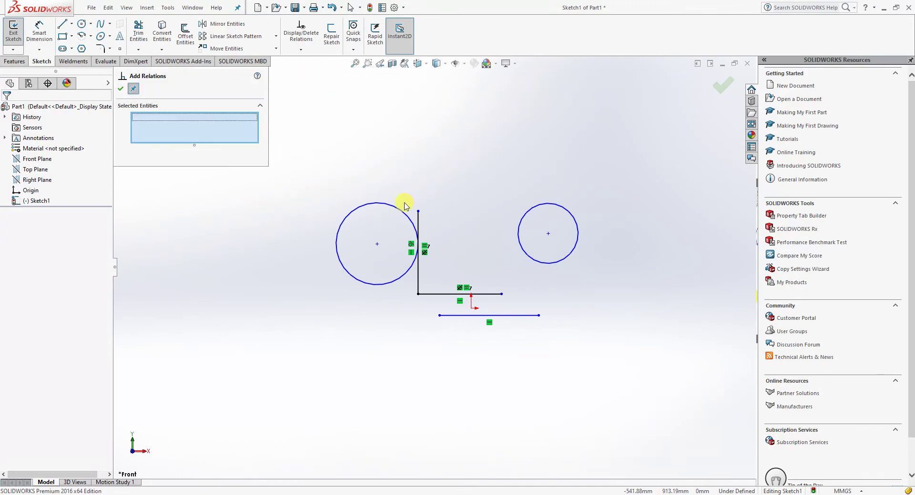
pyautogui.click(527, 255)
pyautogui.click(493, 295)
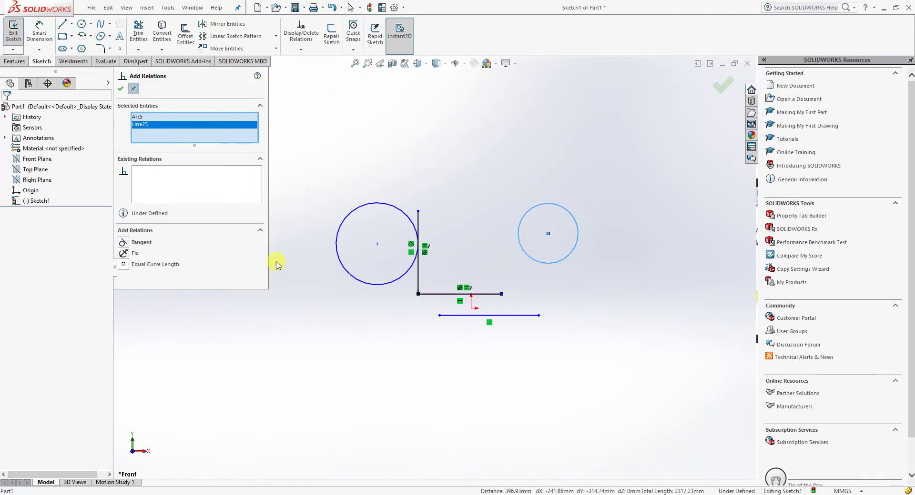
pyautogui.click(125, 243)
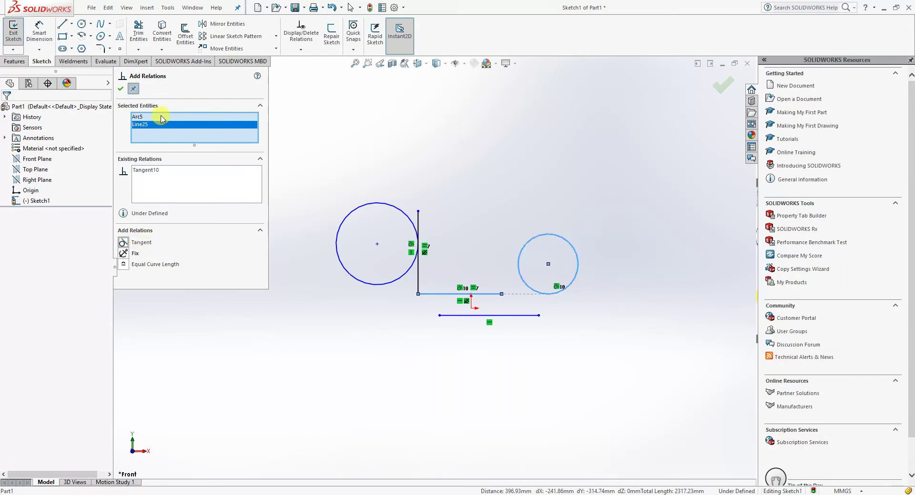
pyautogui.click(121, 89)
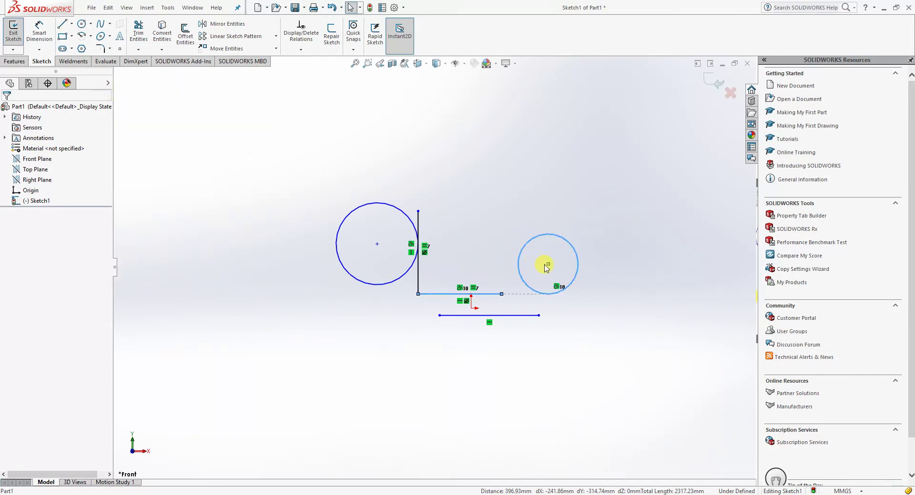
# - Move the right circle's centre left above the horizontal line, and shrink the left circle by moving its centre toward the vertical line
pyautogui.moveTo(547, 266); pyautogui.dragTo(482, 270)
pyautogui.click(377, 245)
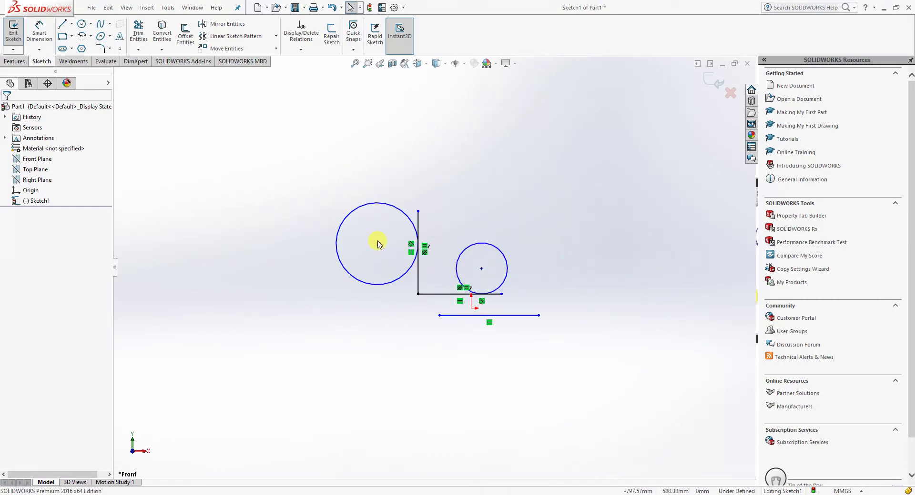
pyautogui.moveTo(378, 245); pyautogui.dragTo(390, 253)
pyautogui.click(541, 193)
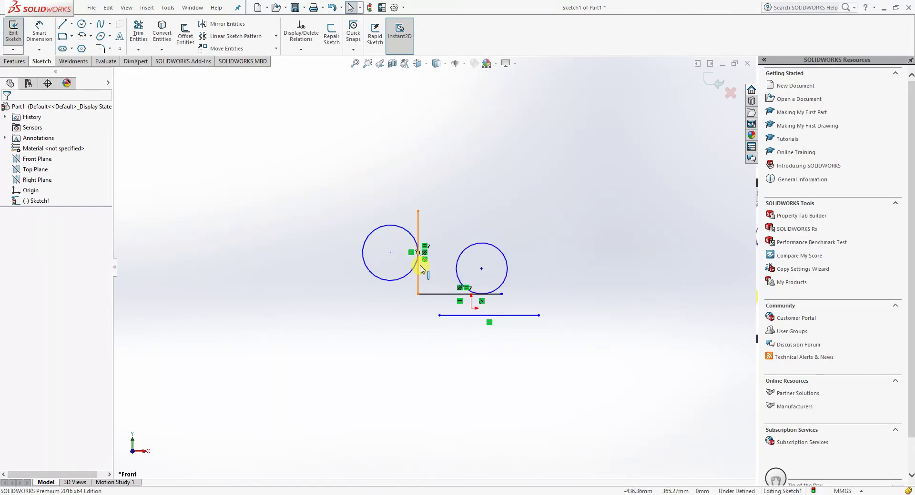
# - Hide the sketch relation symbols in the graphics area and show them again
pyautogui.scroll(-1, 421, 263)
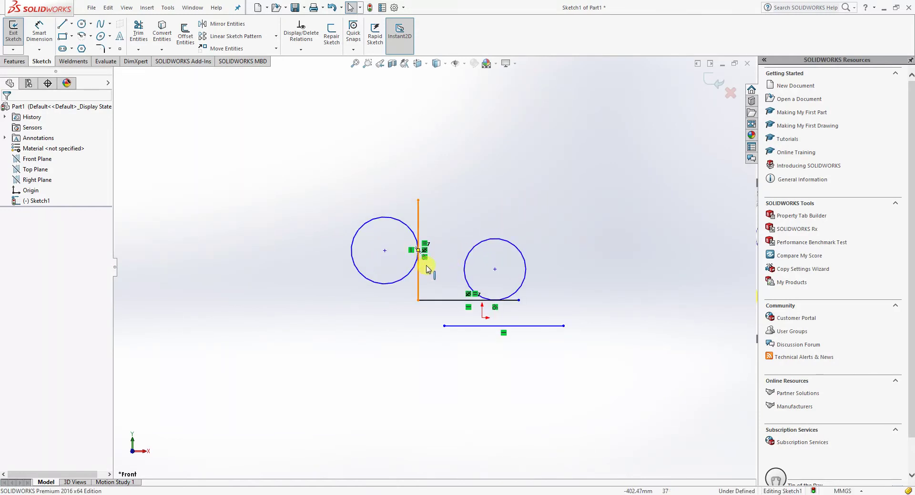
pyautogui.click(461, 65)
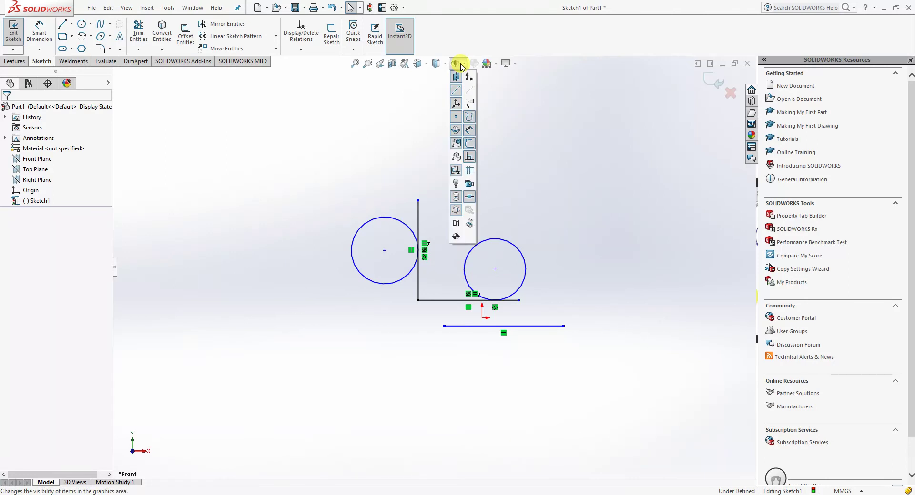
pyautogui.click(470, 158)
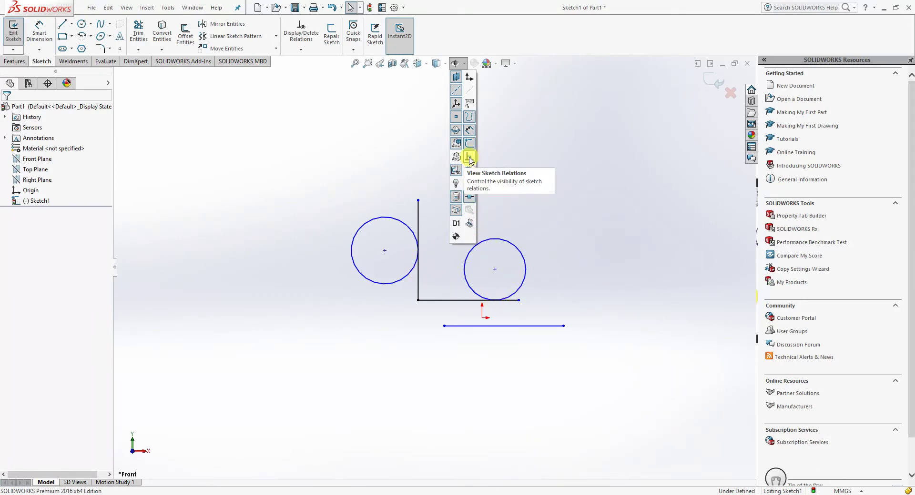
pyautogui.click(468, 157)
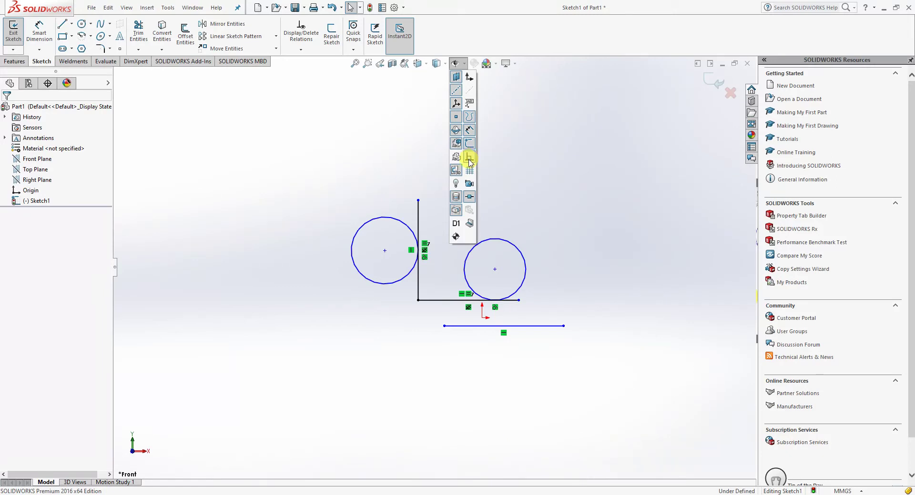
pyautogui.click(553, 193)
pyautogui.scroll(-4, 477, 214)
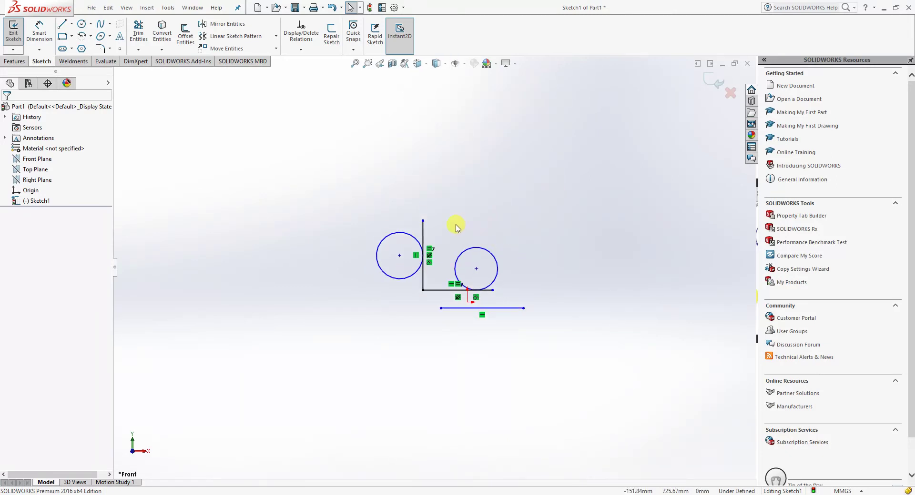
pyautogui.scroll(2, 450, 281)
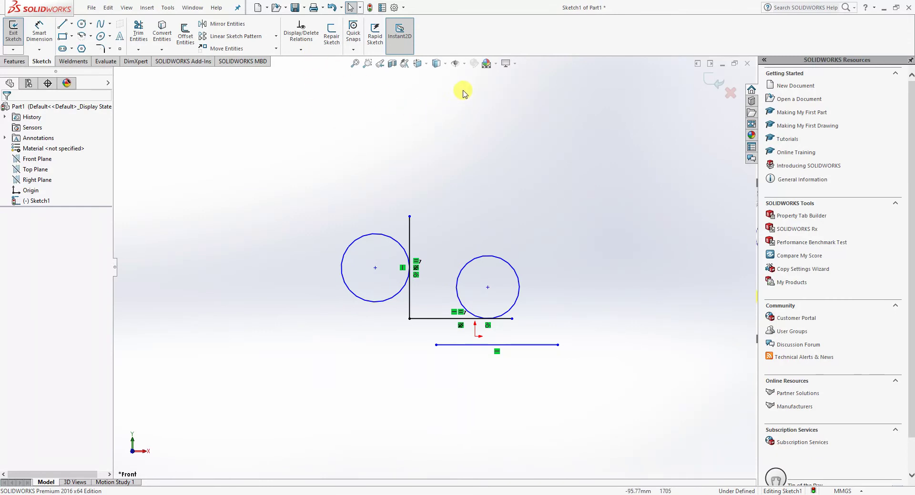
# - Hide the sketch relation symbols in the graphics area
pyautogui.click(458, 64)
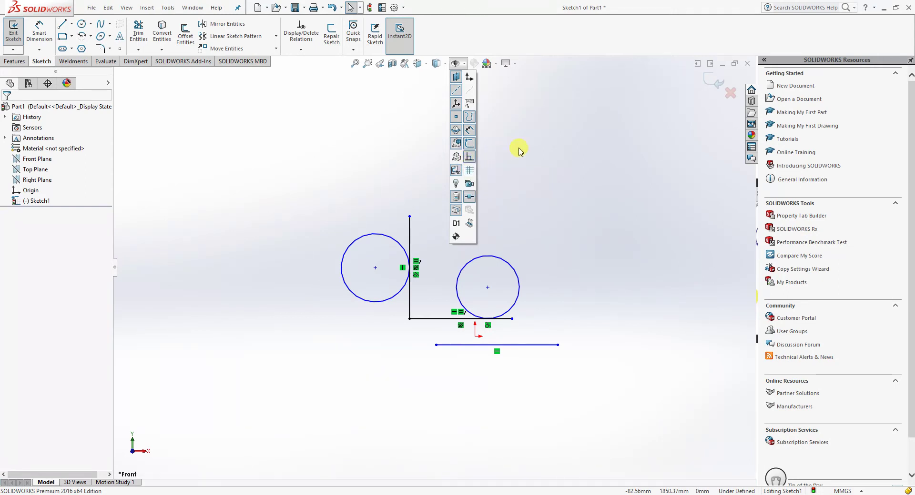
pyautogui.click(302, 50)
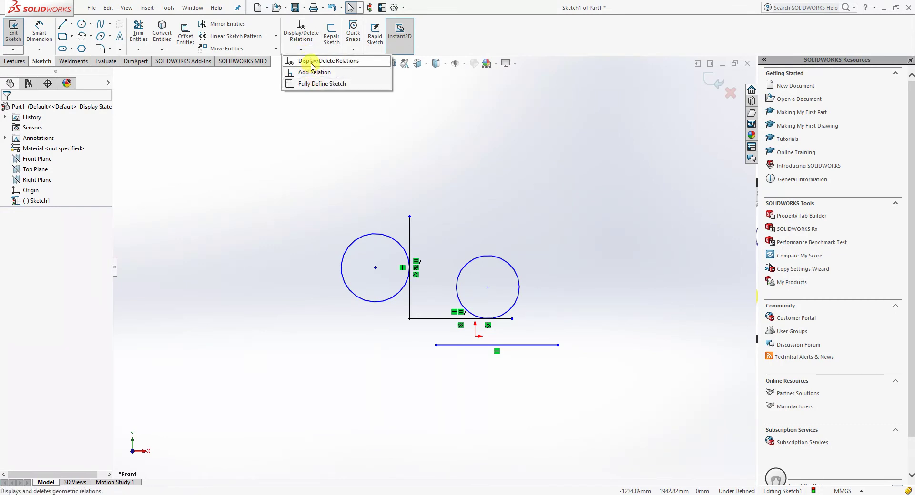
pyautogui.moveTo(456, 64)
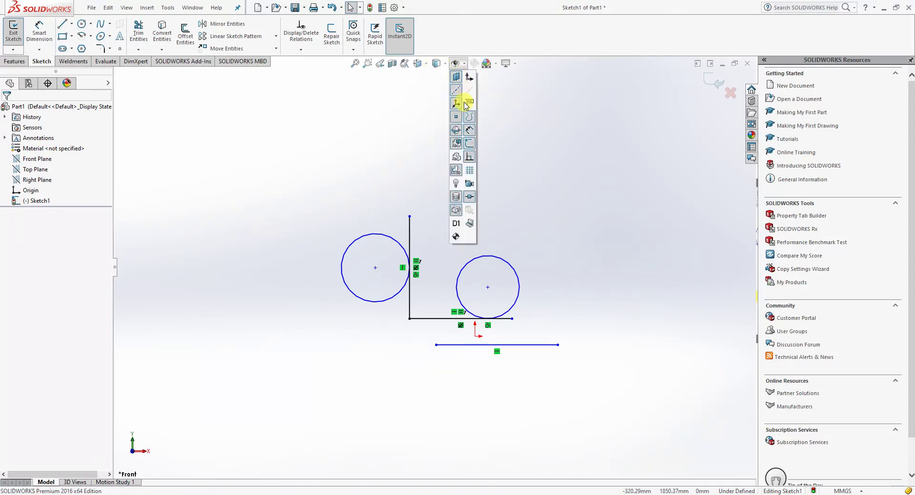
pyautogui.click(468, 157)
# - Open the list of all relations in the sketch and inspect the geometry tied to each Horizontal, Vertical, Tangent, Equal length and Fixed relation
pyautogui.click(312, 51)
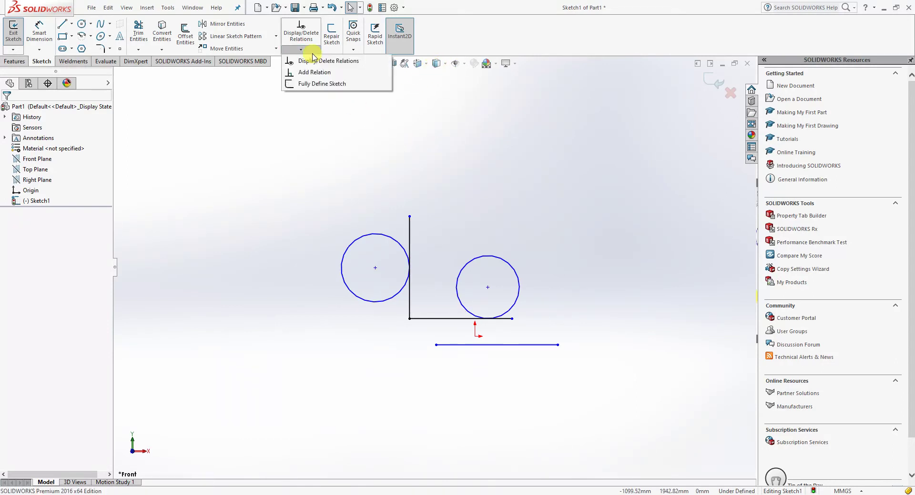
pyautogui.click(315, 60)
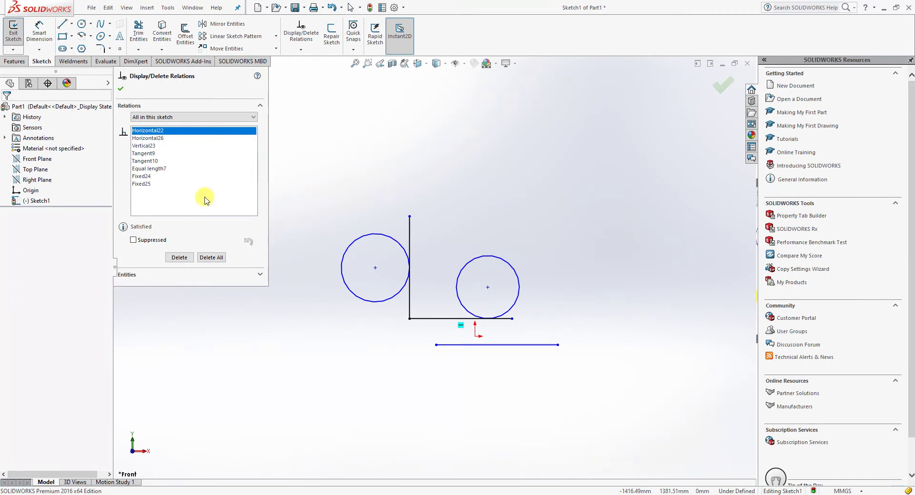
pyautogui.click(153, 139)
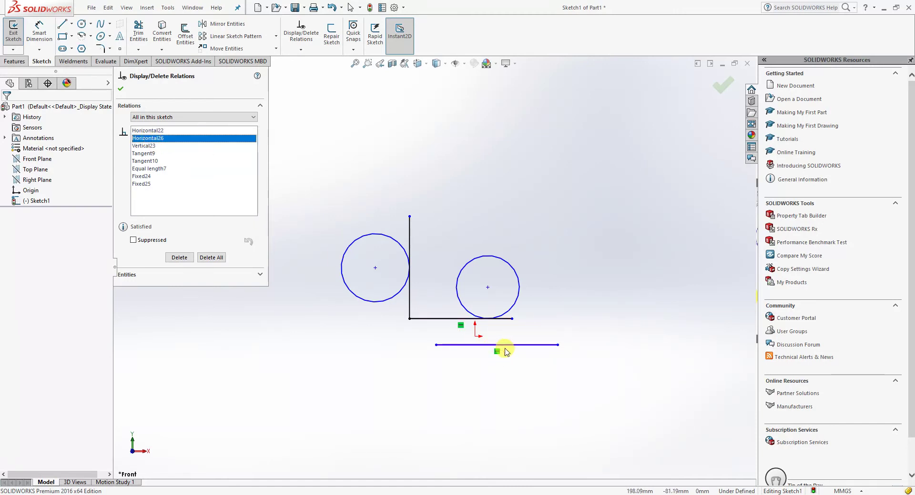
pyautogui.click(146, 147)
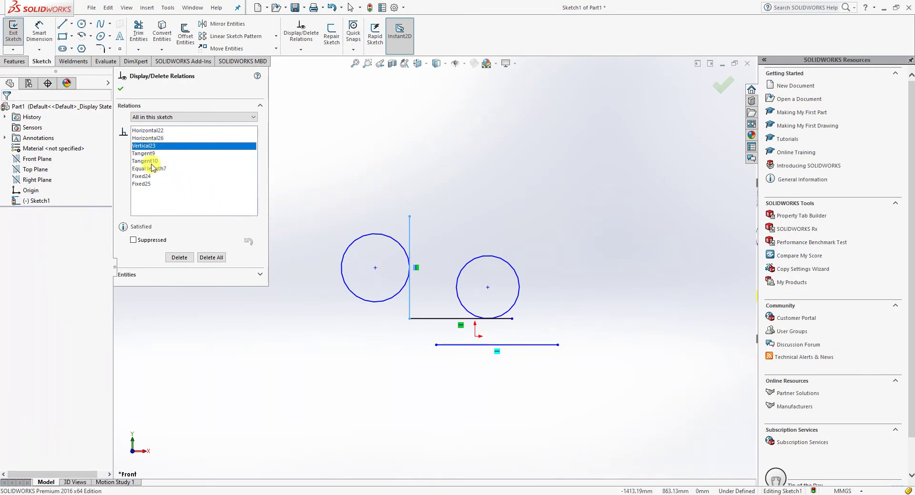
pyautogui.click(146, 154)
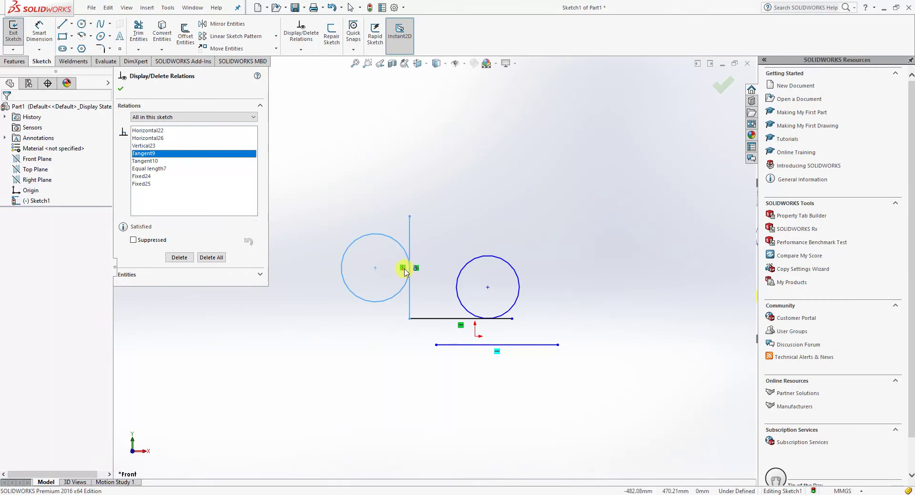
pyautogui.click(146, 161)
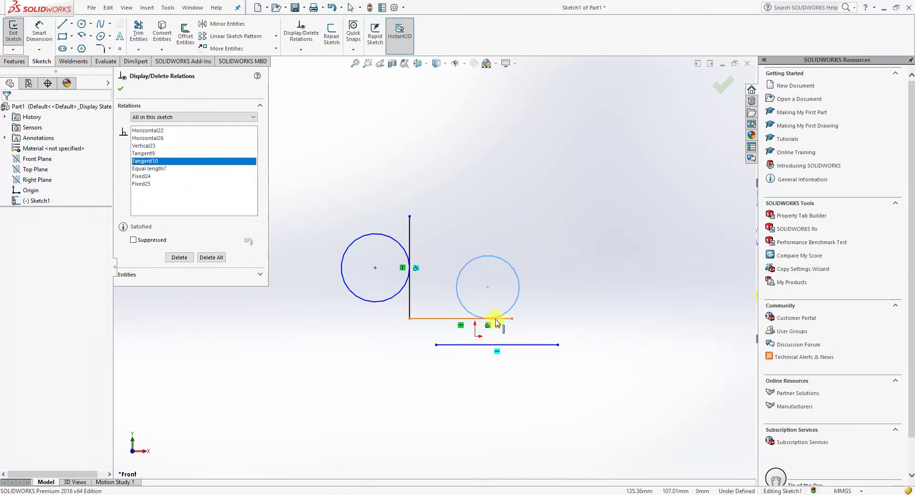
pyautogui.click(161, 170)
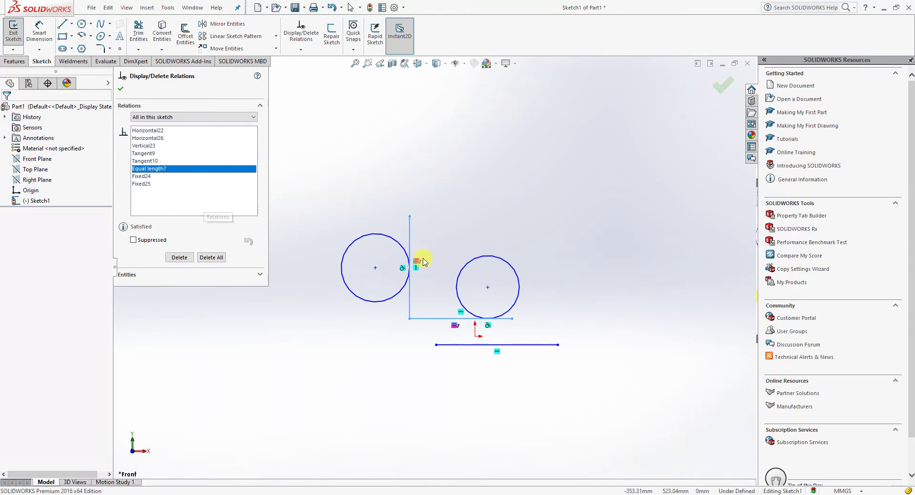
pyautogui.click(143, 176)
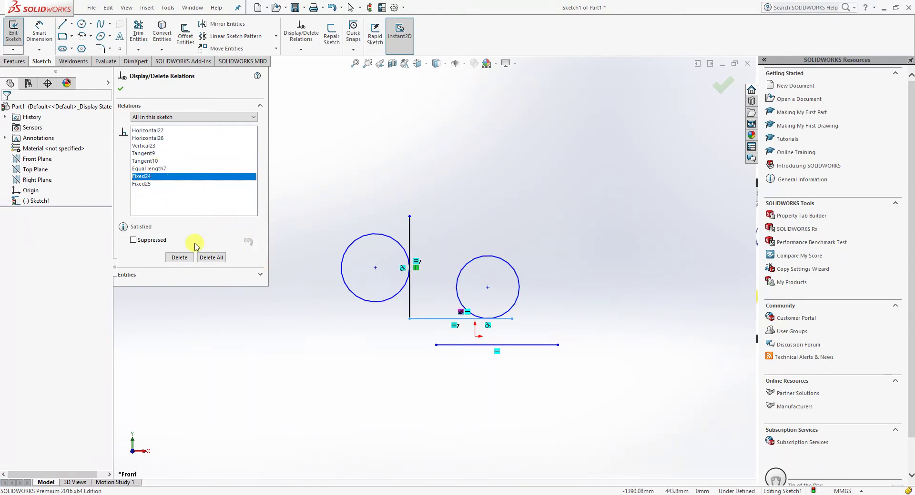
pyautogui.click(143, 184)
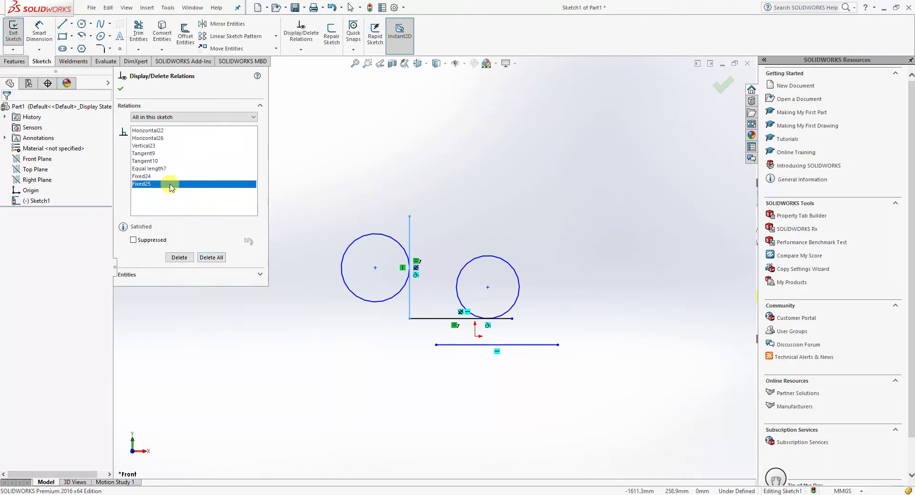
pyautogui.click(149, 131)
# - Suppress the Tangent relation between the left circle and the vertical line
pyautogui.click(148, 154)
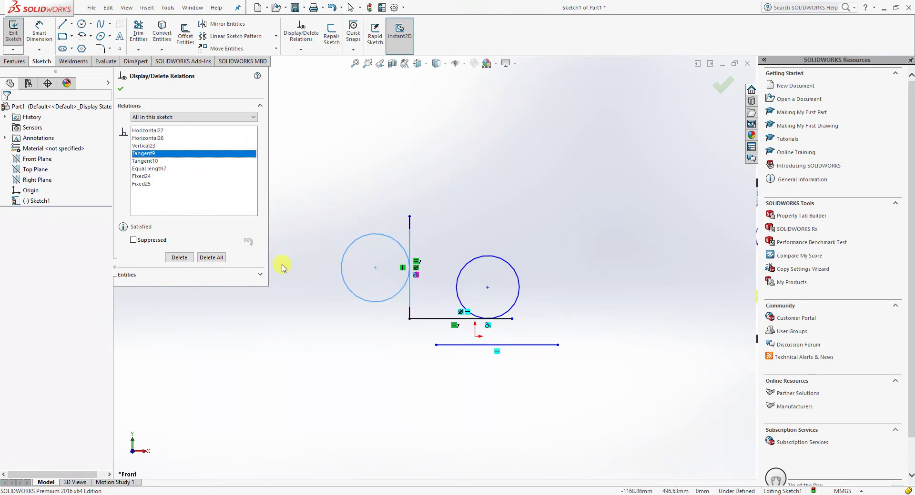
pyautogui.click(151, 242)
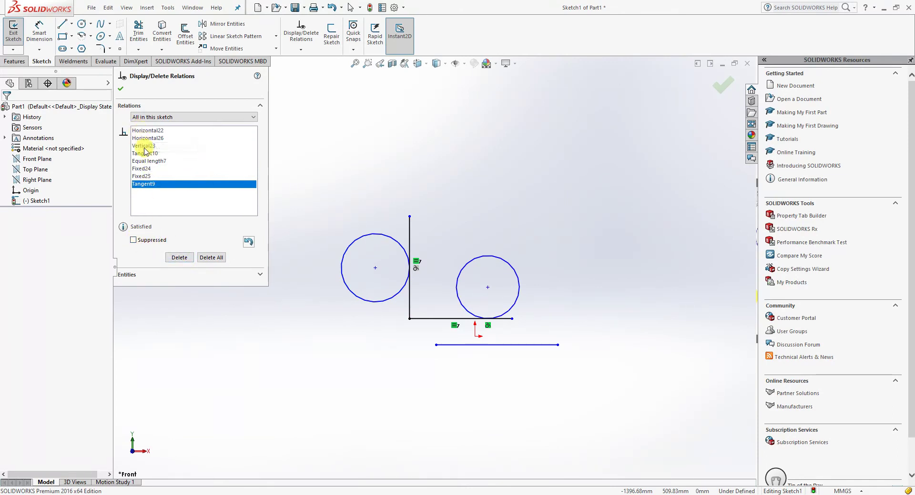
pyautogui.click(135, 240)
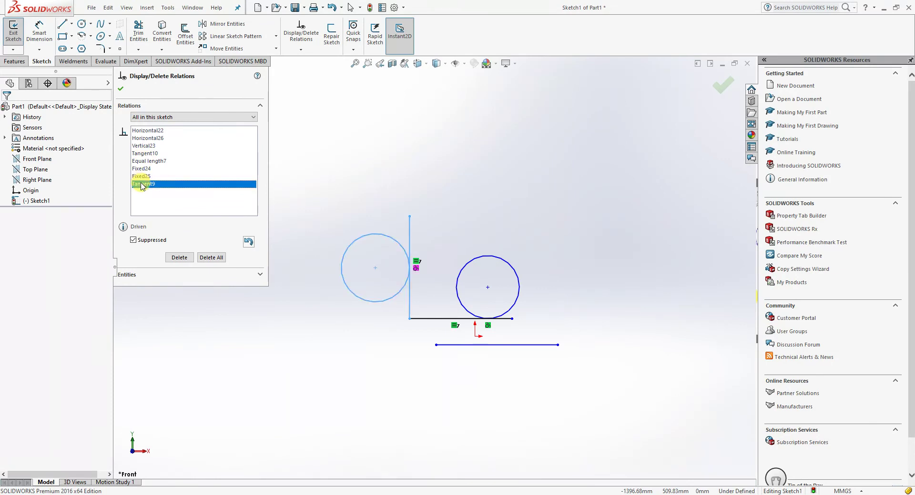
pyautogui.click(122, 92)
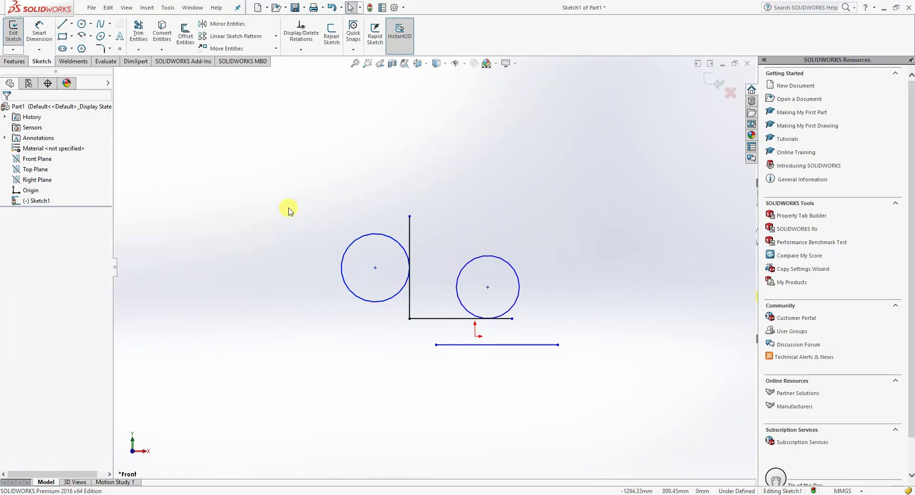
# - Move the left circle clear of the vertical line, and shrink the right circle slightly by moving its centre toward the horizontal line
pyautogui.moveTo(375, 269); pyautogui.dragTo(358, 268)
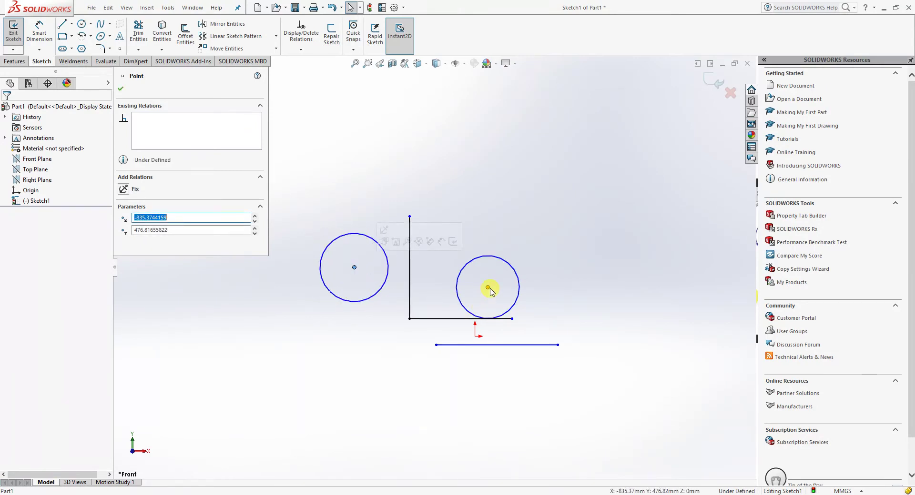
pyautogui.moveTo(490, 288); pyautogui.dragTo(486, 288)
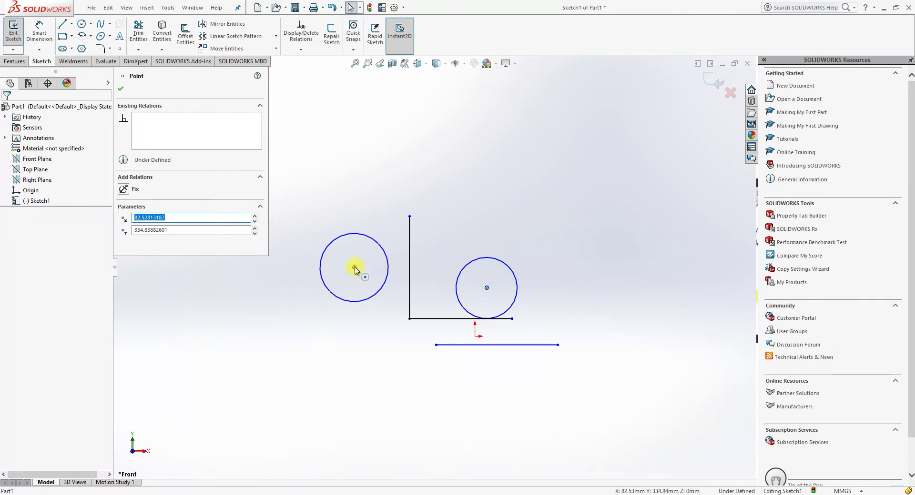
pyautogui.moveTo(354, 268); pyautogui.dragTo(370, 265)
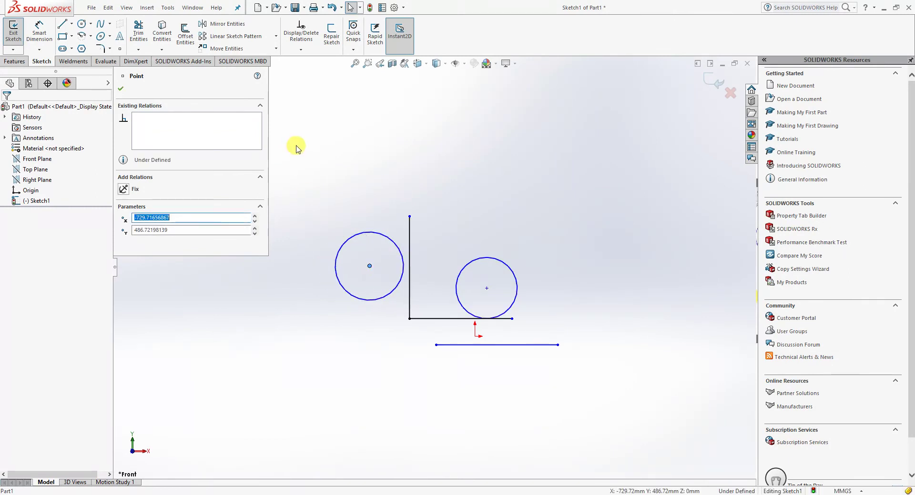
pyautogui.click(296, 149)
# - Unsuppress the Tangent relation between the left circle and vertical line, and enlarge that circle slightly by moving its centre away from the line
pyautogui.click(300, 33)
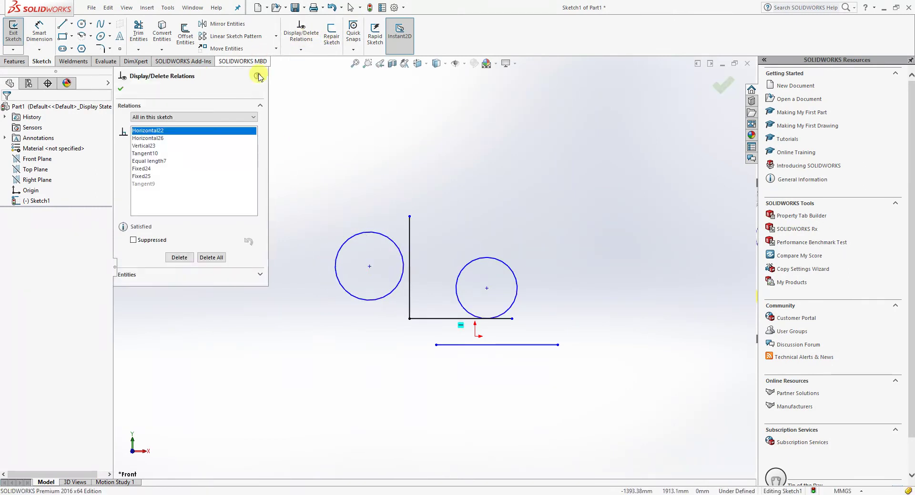
pyautogui.click(147, 185)
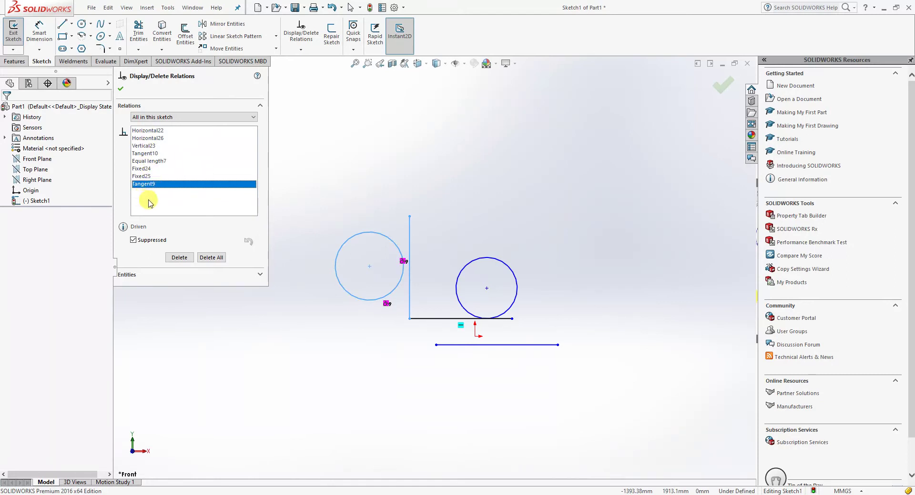
pyautogui.click(147, 153)
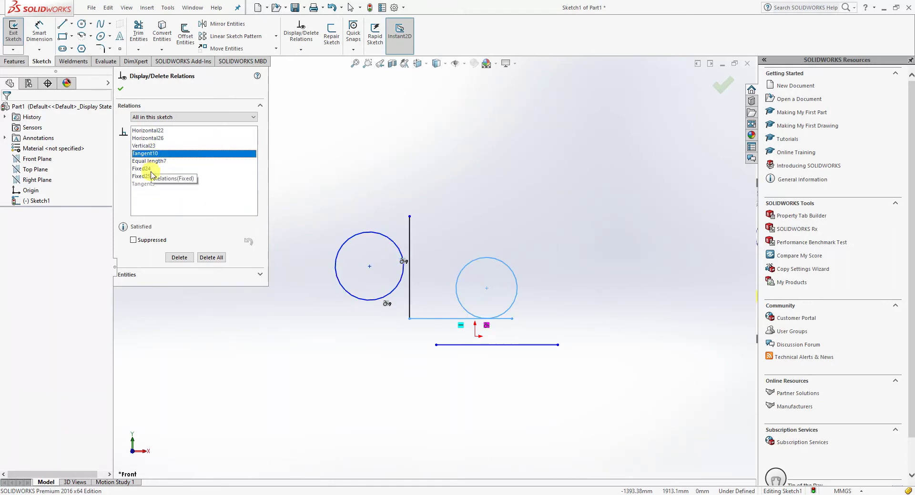
pyautogui.click(147, 184)
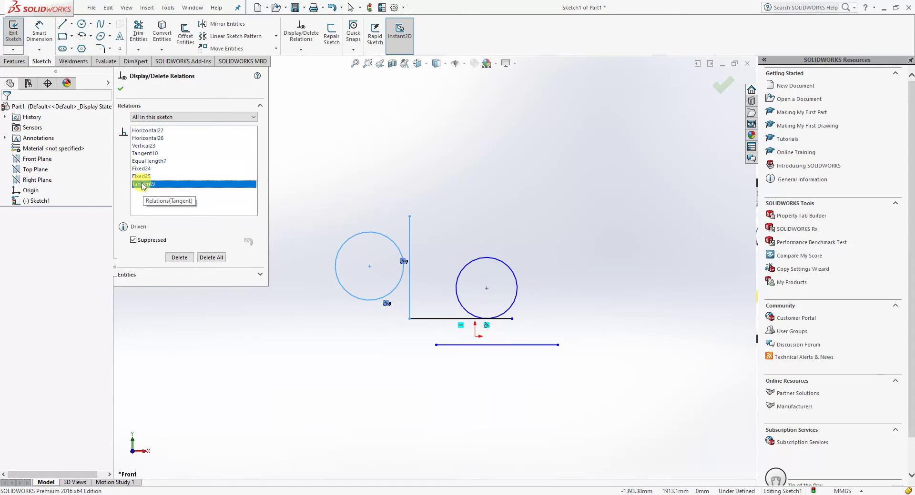
pyautogui.click(133, 240)
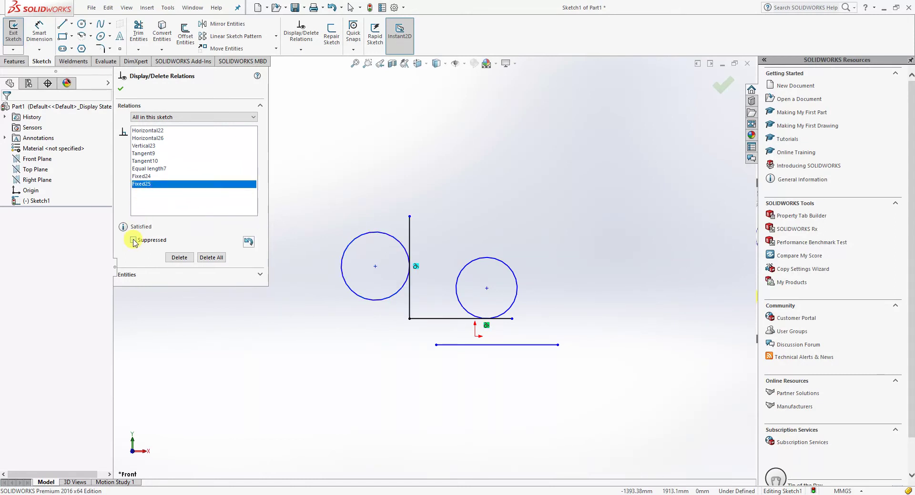
pyautogui.click(120, 89)
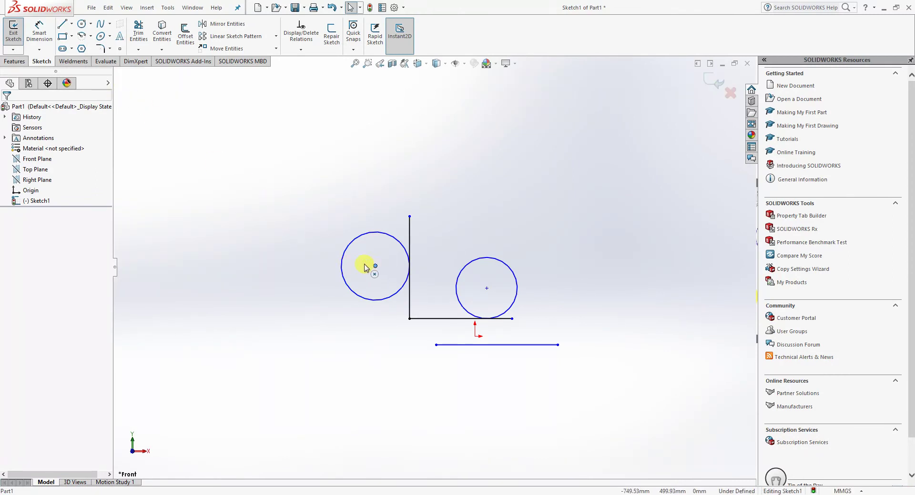
pyautogui.moveTo(375, 267)
pyautogui.mouseDown()
pyautogui.moveTo(361, 261)
pyautogui.moveTo(384, 264)
pyautogui.moveTo(374, 266)
pyautogui.mouseUp()
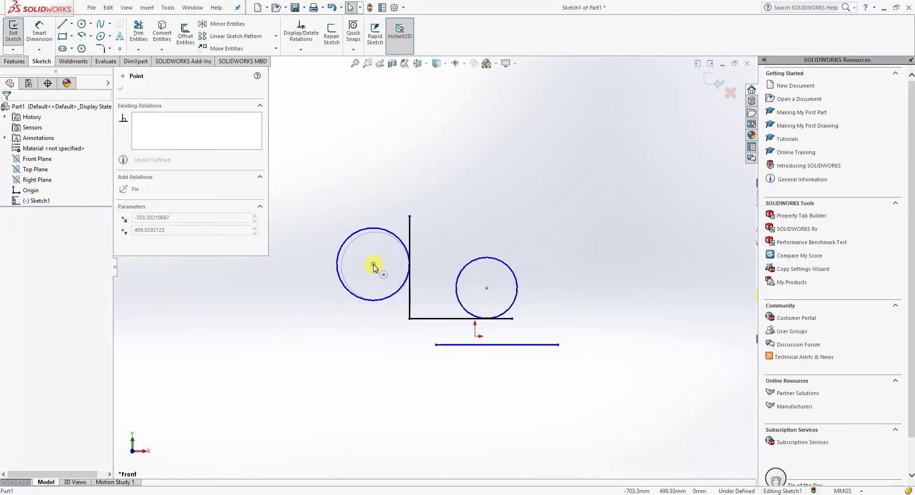
# - Suppress the Horizontal relation on the line below the origin
pyautogui.click(301, 33)
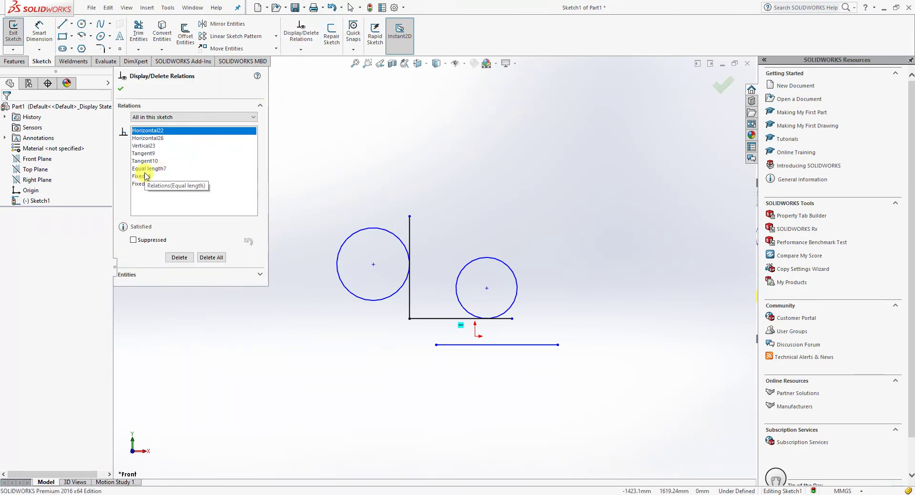
pyautogui.click(148, 138)
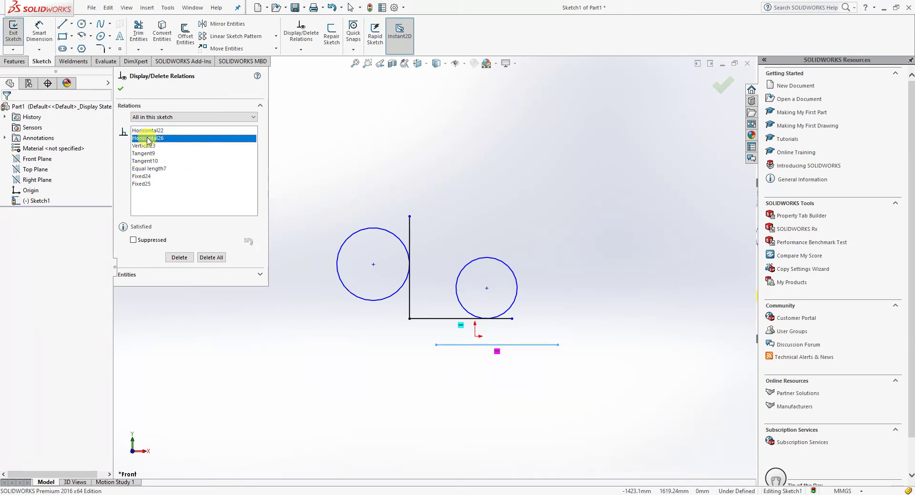
pyautogui.click(133, 240)
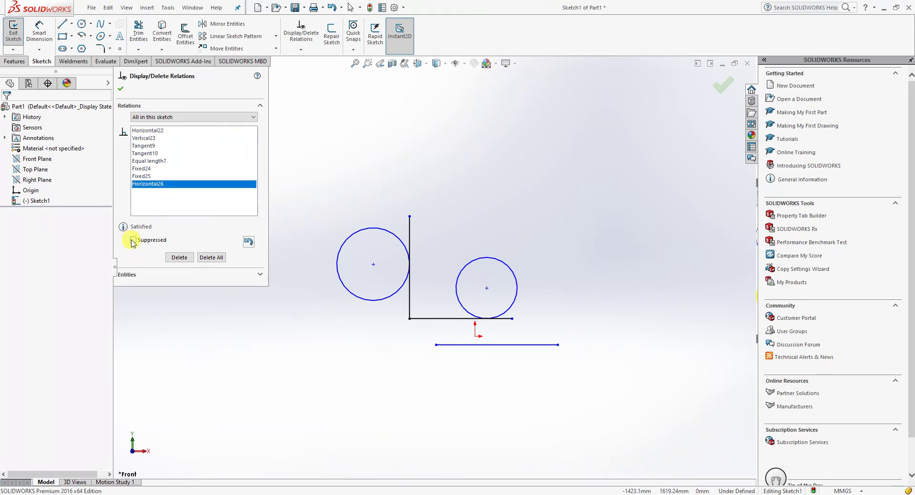
pyautogui.click(121, 88)
# - Move the right end of the line below the origin slightly down and outward, and check the line's existing relations
pyautogui.moveTo(541, 345); pyautogui.dragTo(560, 350)
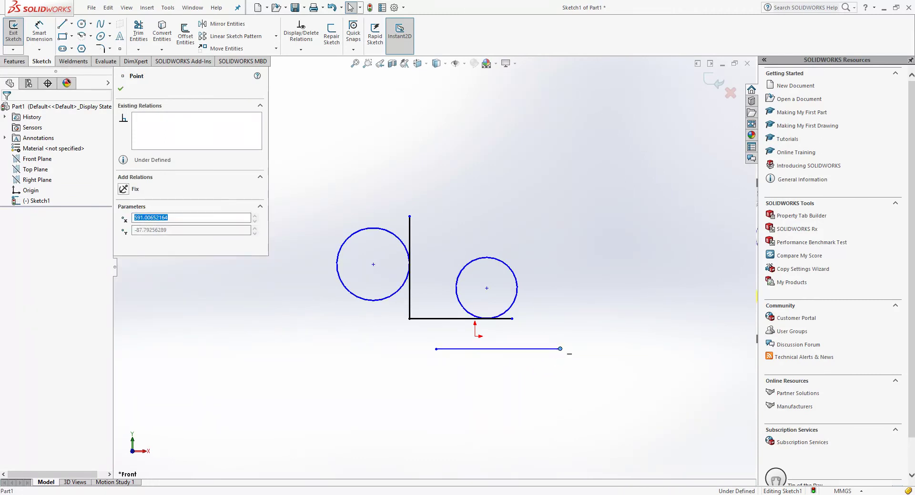
pyautogui.click(510, 352)
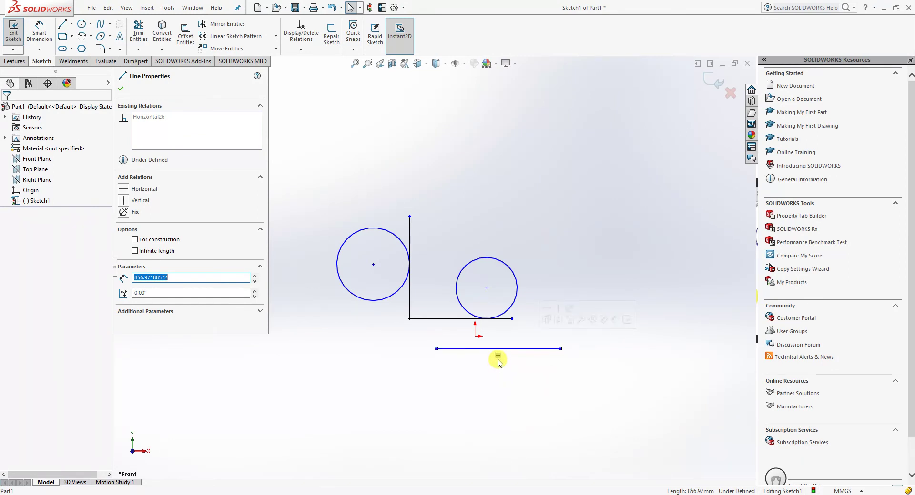
pyautogui.click(460, 159)
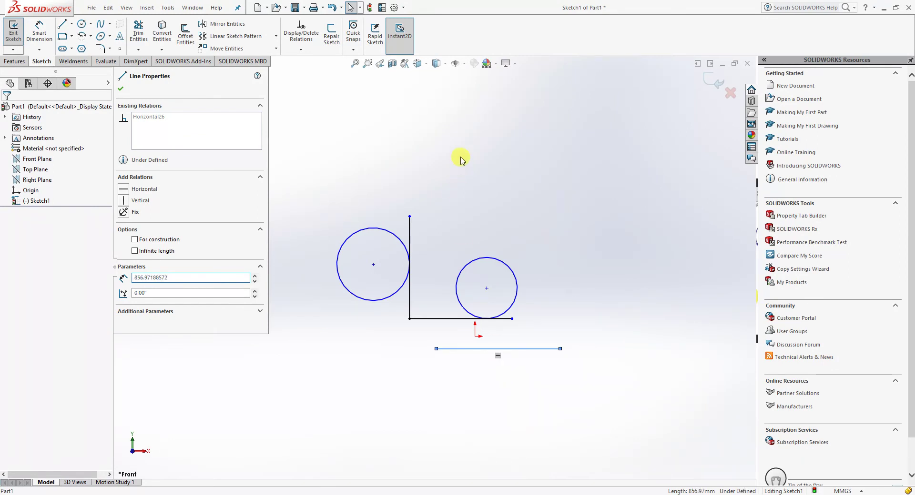
# - Show the sketch relation symbols in the graphics area again
pyautogui.click(444, 65)
pyautogui.click(460, 66)
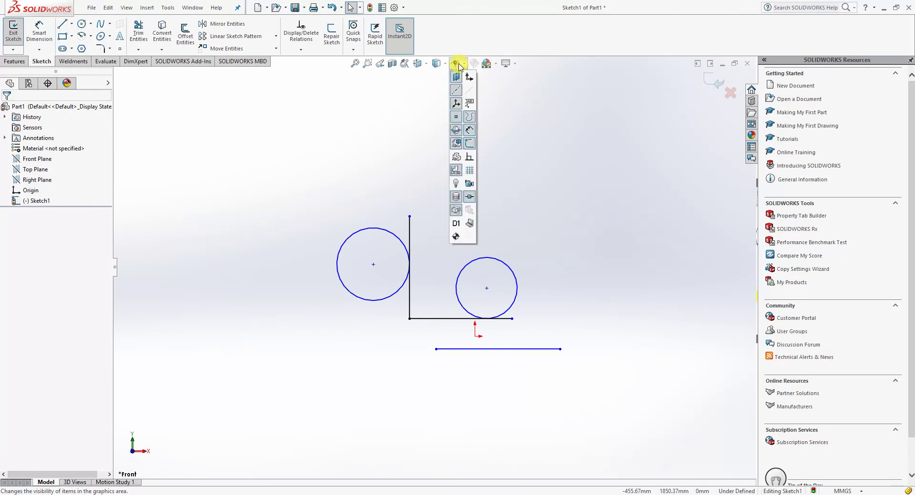
pyautogui.click(466, 155)
# - Unsuppress the Horizontal relation on the line below the origin in the list of all sketch relations
pyautogui.scroll(-3, 506, 363)
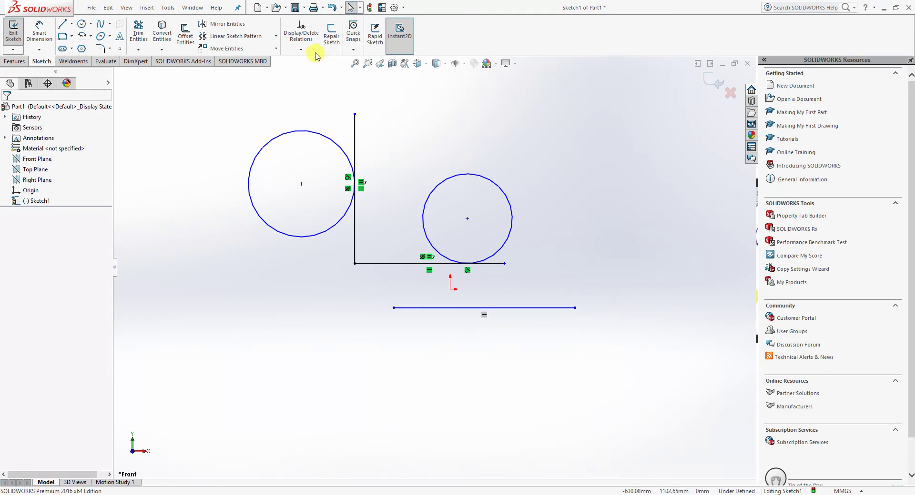
pyautogui.click(301, 31)
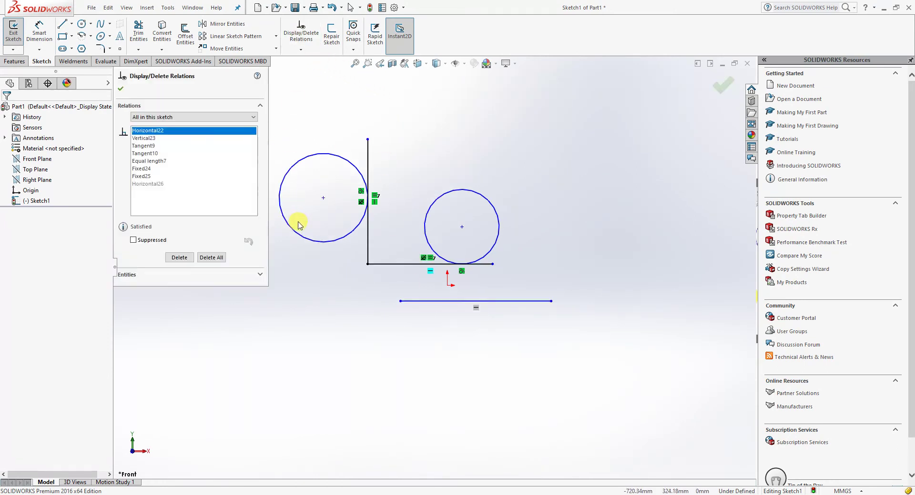
pyautogui.click(148, 184)
pyautogui.click(133, 240)
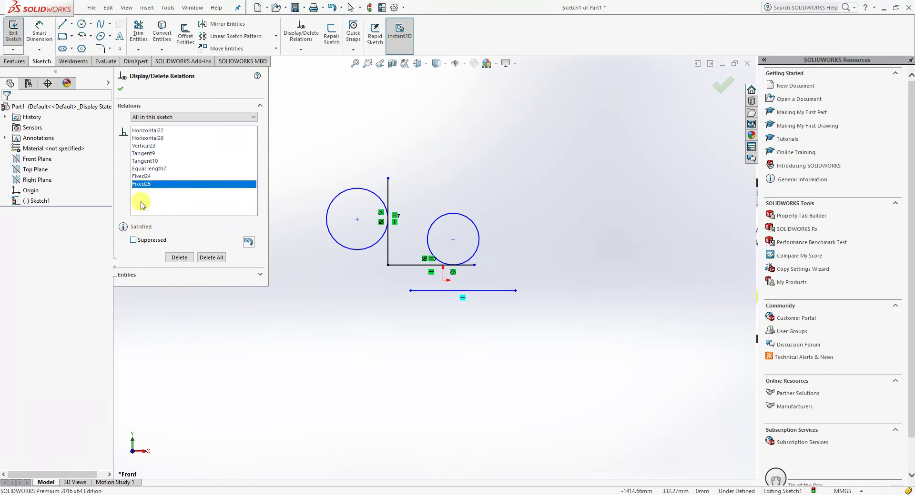
pyautogui.click(120, 88)
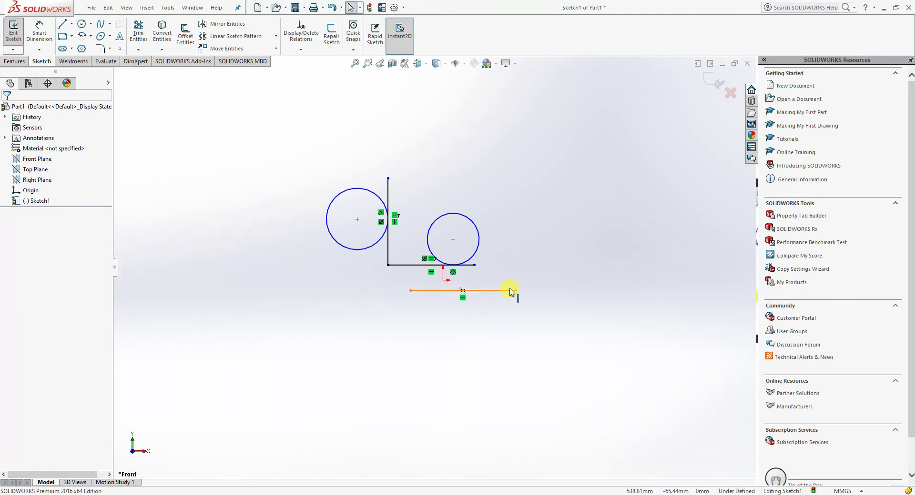
# - Move the right end of the line below the origin to about X 573.6, Y -99.7 mm to test its Horizontal relation
pyautogui.moveTo(515, 291)
pyautogui.mouseDown()
pyautogui.moveTo(512, 304)
pyautogui.moveTo(511, 294)
pyautogui.mouseUp()
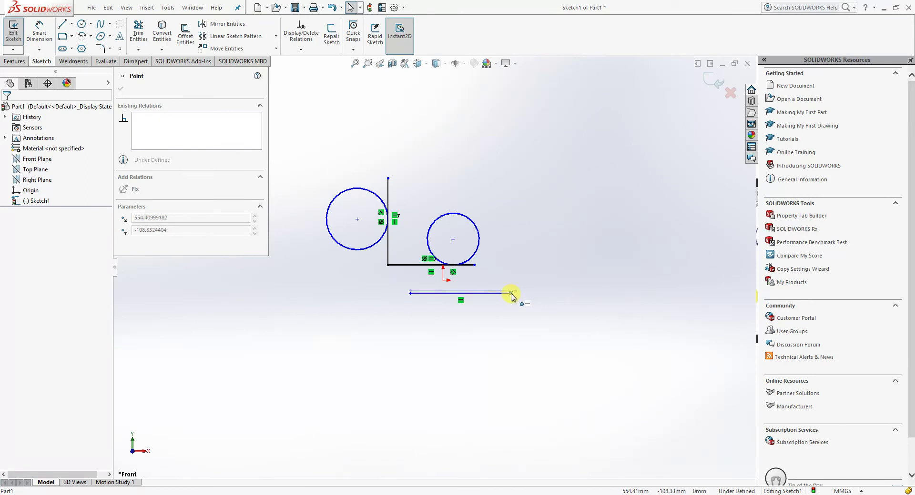
pyautogui.moveTo(511, 296); pyautogui.dragTo(510, 292)
pyautogui.click(515, 327)
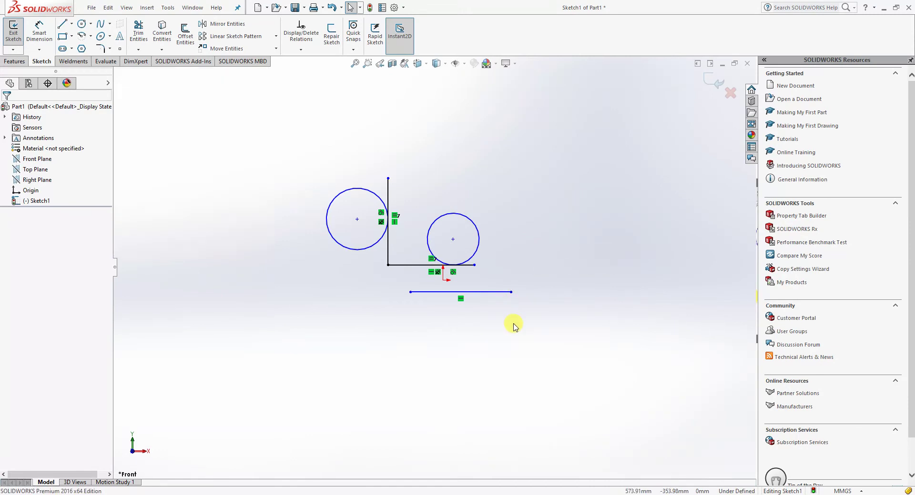
pyautogui.scroll(-2, 429, 307)
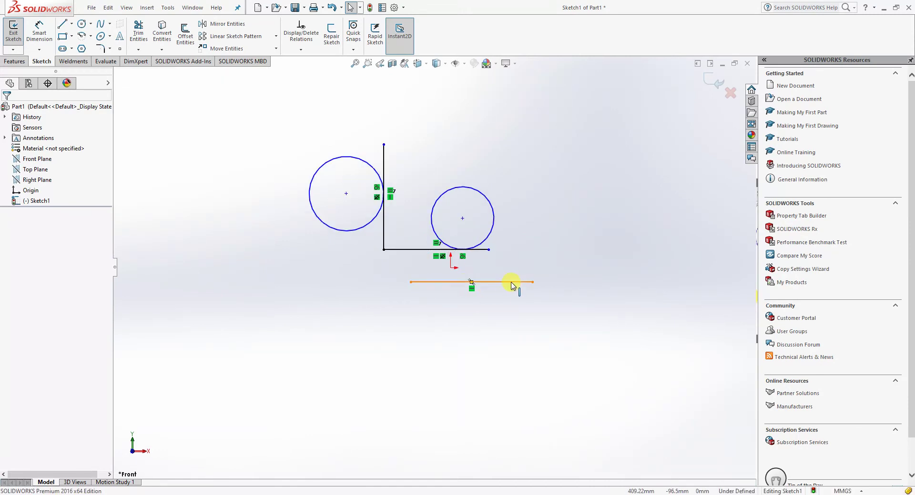
pyautogui.click(511, 283)
pyautogui.moveTo(533, 282)
pyautogui.mouseDown()
pyautogui.moveTo(527, 299)
pyautogui.moveTo(527, 281)
pyautogui.moveTo(536, 282)
pyautogui.mouseUp()
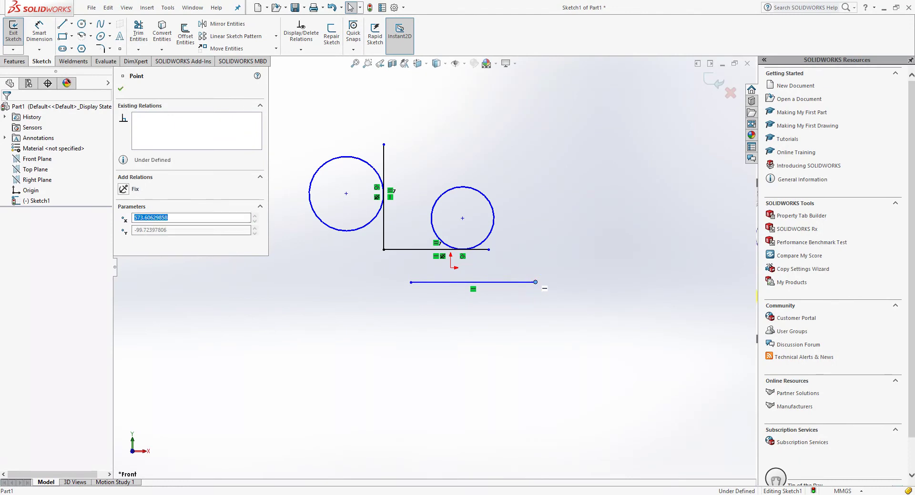
# - Delete the Horizontal relation of the line below the origin using its relation symbol
pyautogui.click(474, 291)
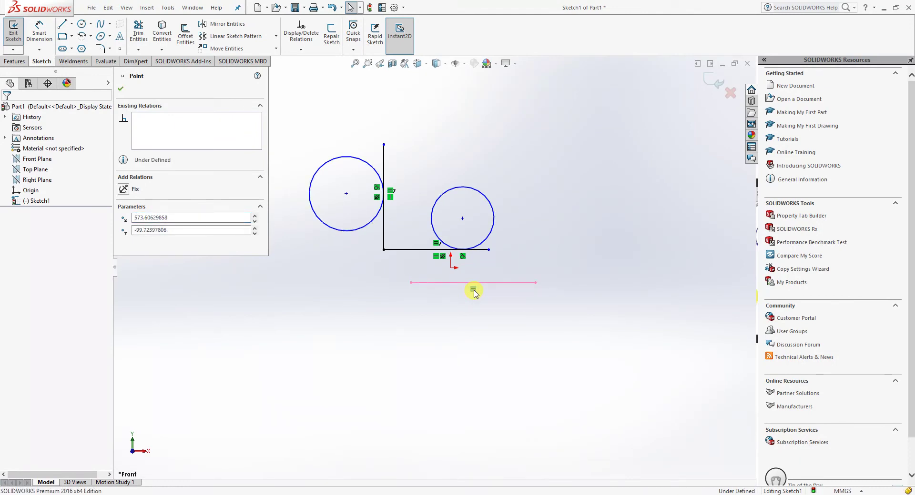
pyautogui.rightClick(474, 291)
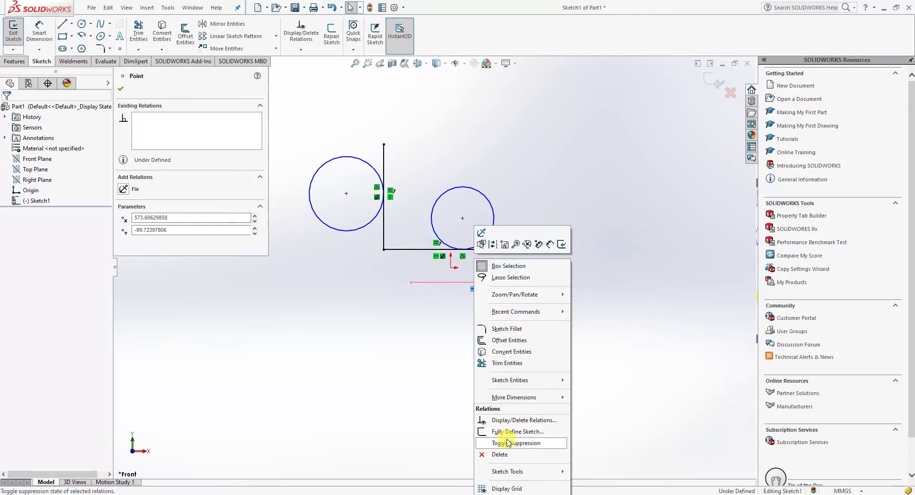
pyautogui.click(506, 455)
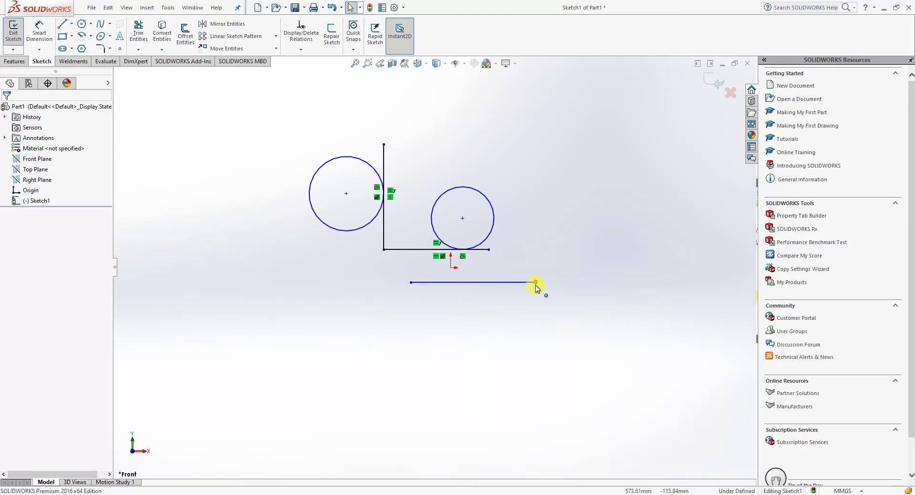
# - Test the freed right end of the line below the origin by moving it, and review the line's existing relations
pyautogui.moveTo(539, 292)
pyautogui.mouseDown()
pyautogui.moveTo(524, 347)
pyautogui.moveTo(539, 283)
pyautogui.moveTo(535, 307)
pyautogui.moveTo(496, 359)
pyautogui.moveTo(342, 337)
pyautogui.moveTo(364, 356)
pyautogui.moveTo(533, 284)
pyautogui.mouseUp()
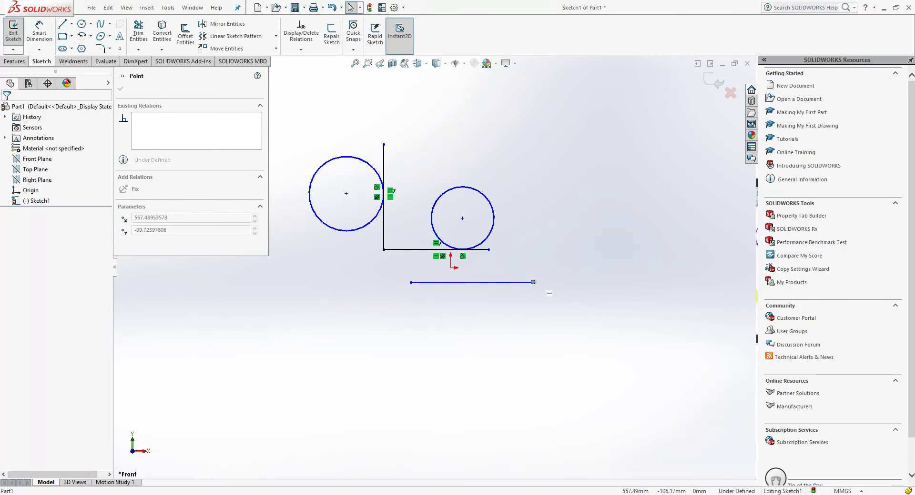
pyautogui.click(554, 335)
pyautogui.moveTo(554, 335); pyautogui.dragTo(555, 337)
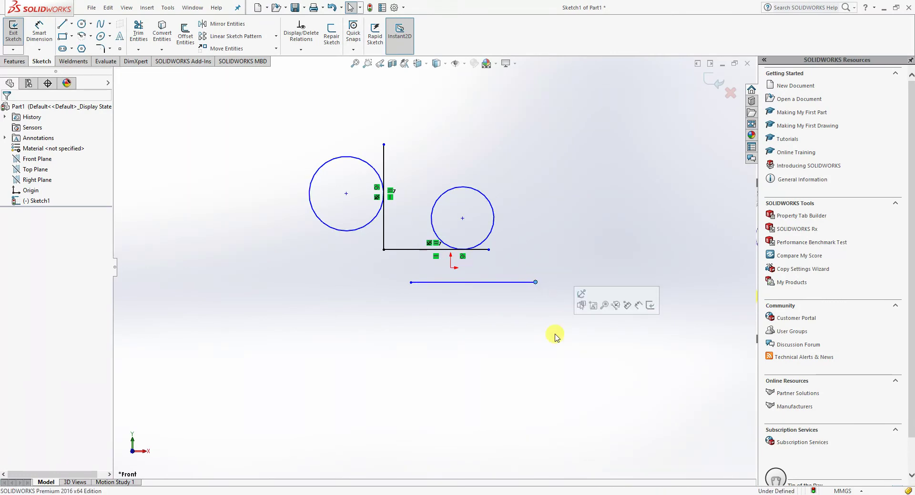
pyautogui.click(555, 337)
pyautogui.click(504, 283)
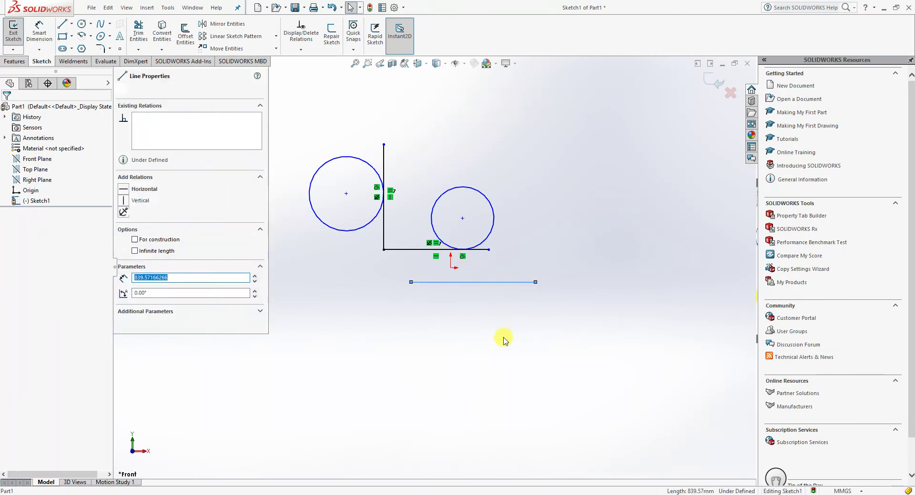
pyautogui.click(504, 339)
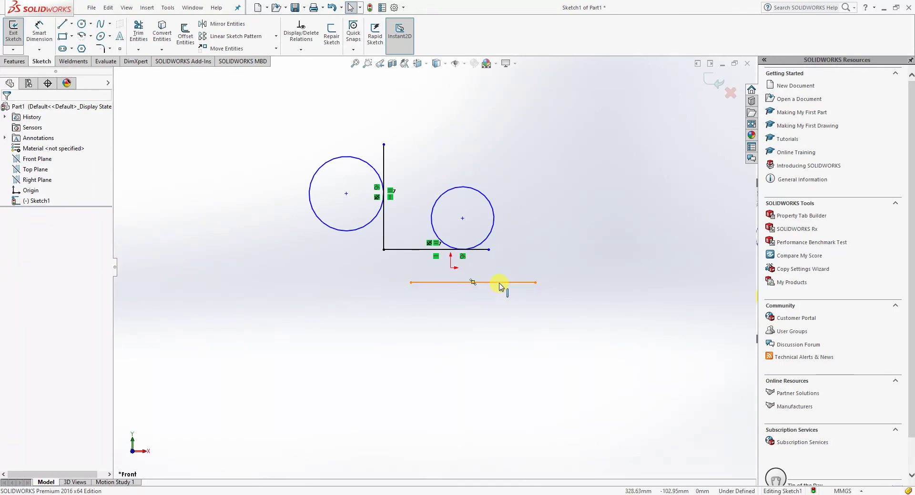
# - Add a Horizontal relation to the line below the origin
pyautogui.click(498, 283)
pyautogui.click(525, 248)
pyautogui.click(516, 328)
pyautogui.scroll(3, 400, 297)
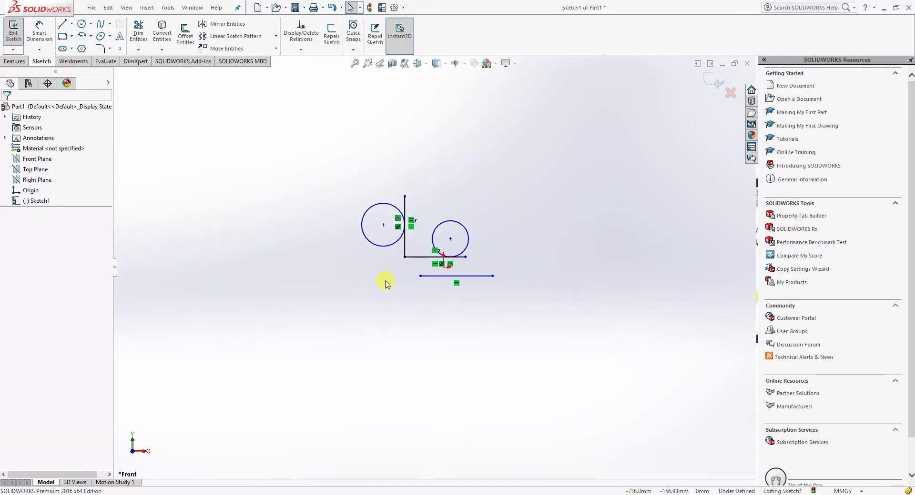
# - Delete all geometric relations in the sketch at once
pyautogui.click(301, 31)
pyautogui.click(186, 202)
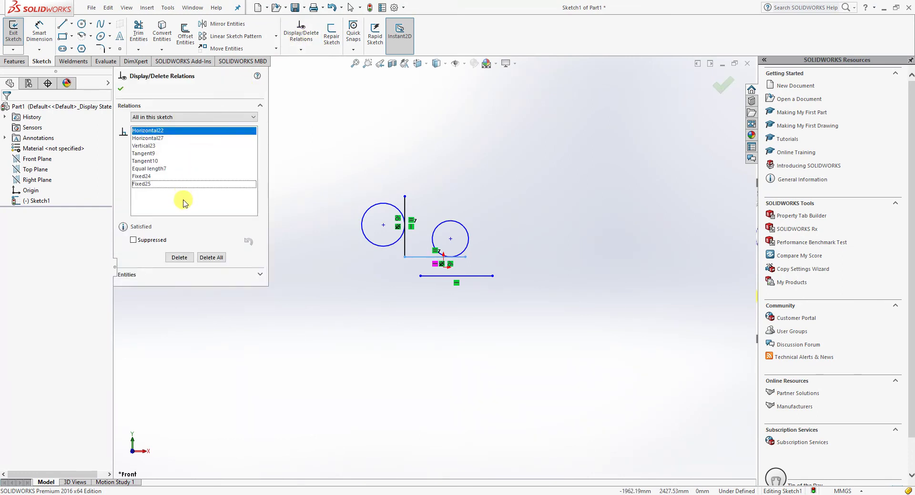
pyautogui.click(213, 257)
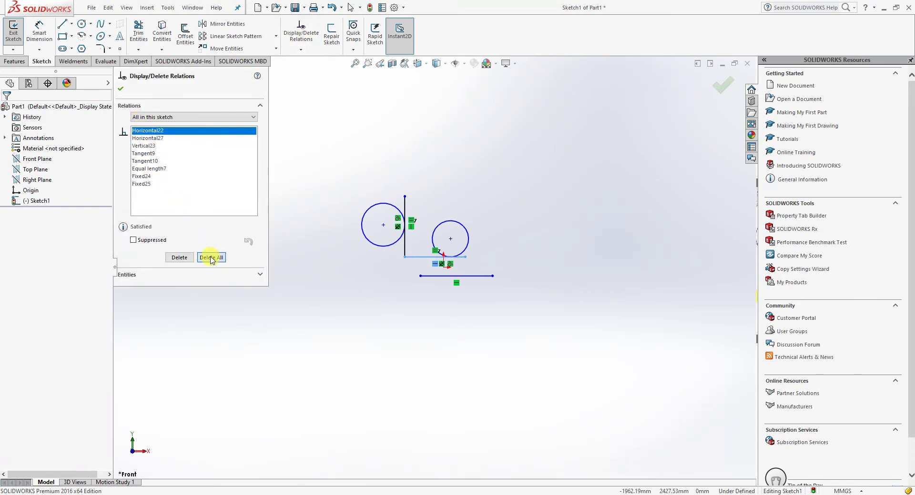
pyautogui.click(120, 90)
# - Move the left circle's centre to about X -851, Y 516 mm and the right circle's to about X 145, Y 586 mm
pyautogui.scroll(-3, 438, 249)
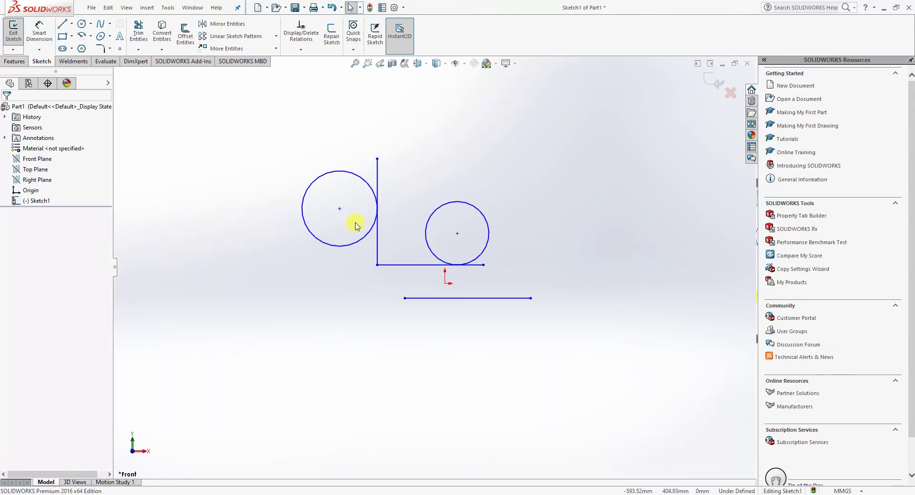
pyautogui.moveTo(341, 214); pyautogui.dragTo(319, 212)
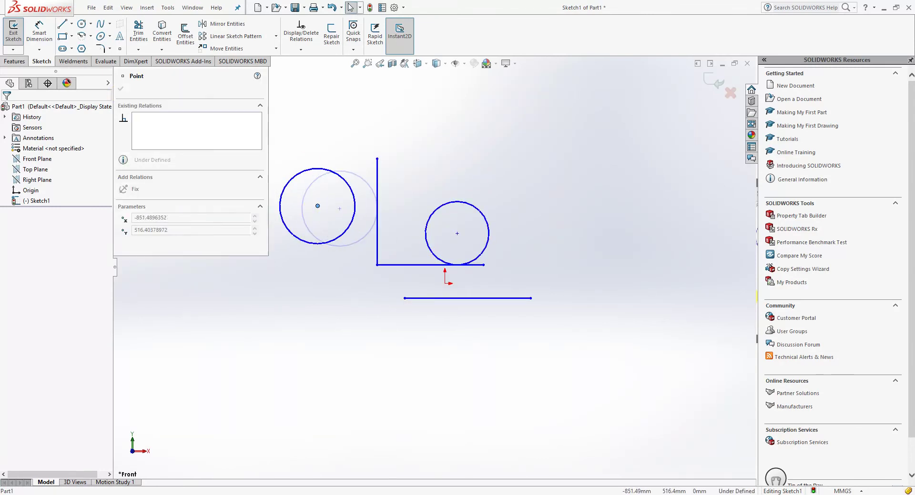
pyautogui.moveTo(459, 237); pyautogui.dragTo(466, 195)
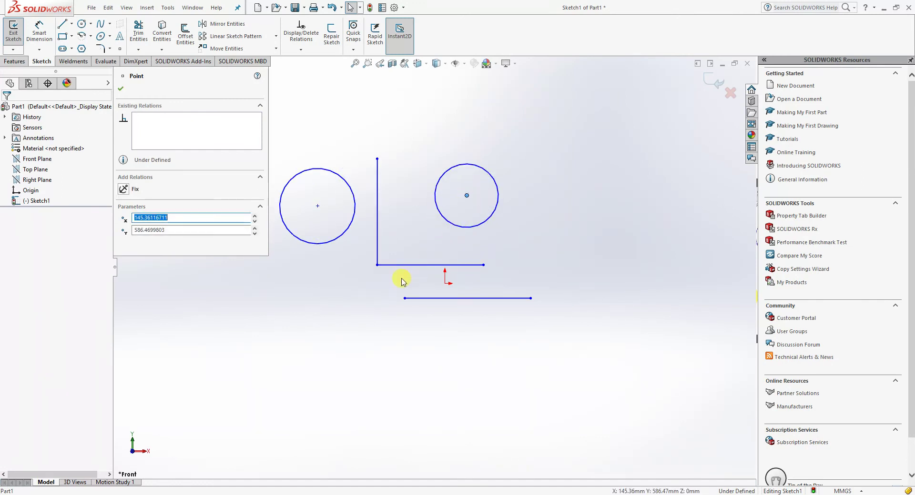
# - Test the two connected lines by moving the horizontal line, the shared corner and the vertical line's upper end slightly
pyautogui.moveTo(402, 265); pyautogui.dragTo(438, 272)
pyautogui.click(386, 271)
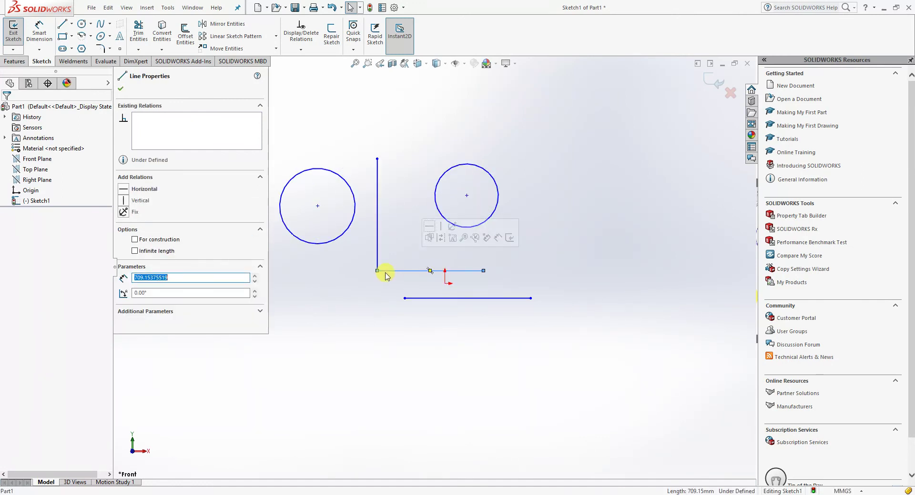
pyautogui.moveTo(376, 271)
pyautogui.mouseDown()
pyautogui.moveTo(402, 256)
pyautogui.moveTo(377, 270)
pyautogui.mouseUp()
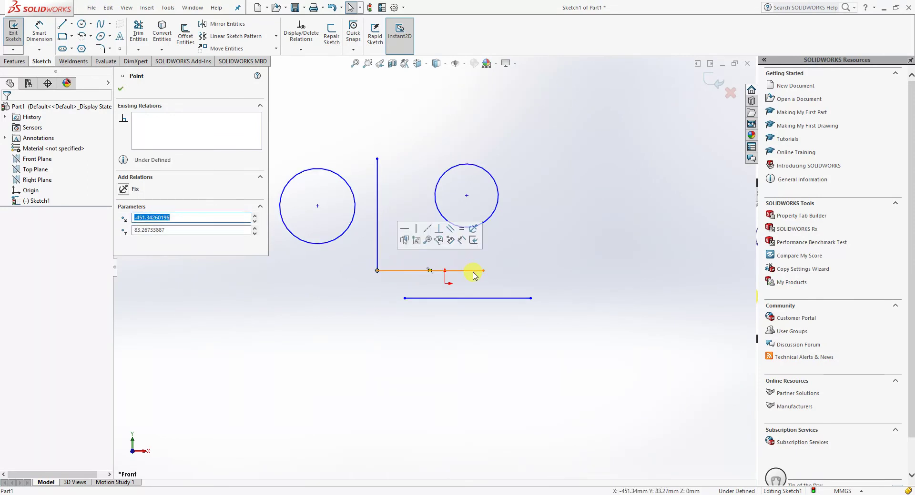
pyautogui.moveTo(473, 274); pyautogui.dragTo(481, 265)
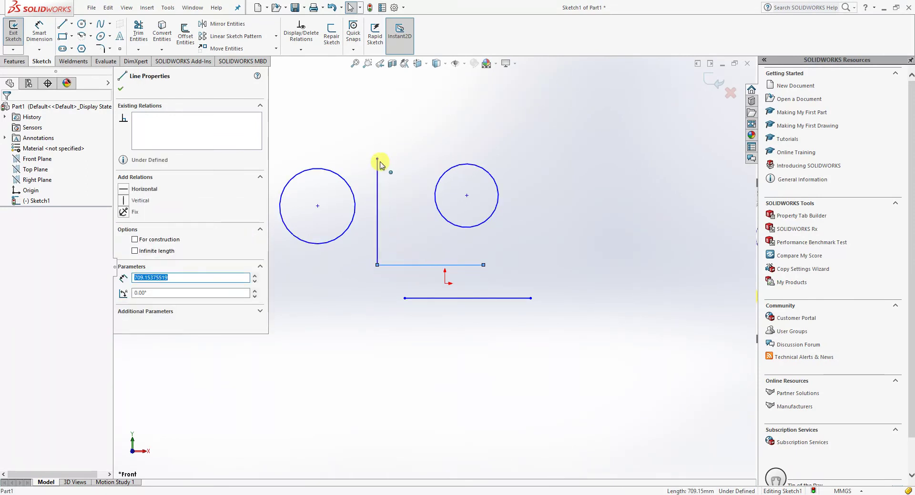
pyautogui.moveTo(379, 161)
pyautogui.mouseDown()
pyautogui.moveTo(388, 170)
pyautogui.moveTo(378, 160)
pyautogui.mouseUp()
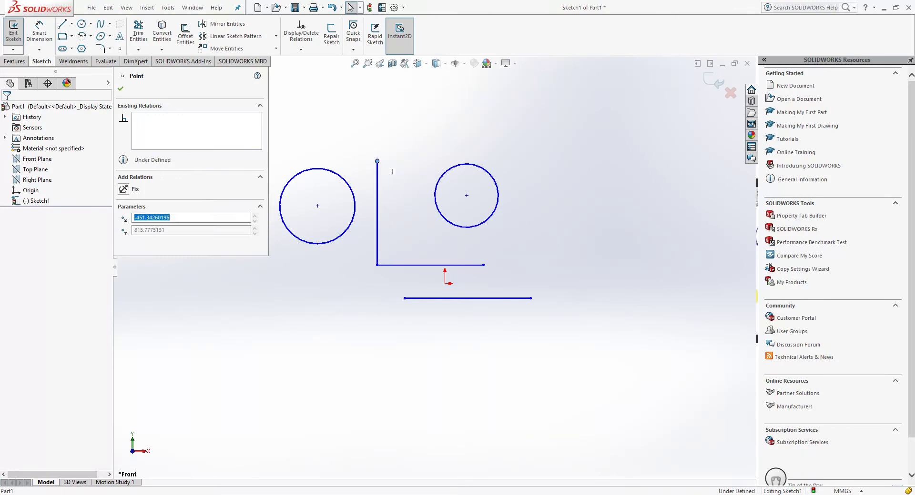
pyautogui.click(378, 192)
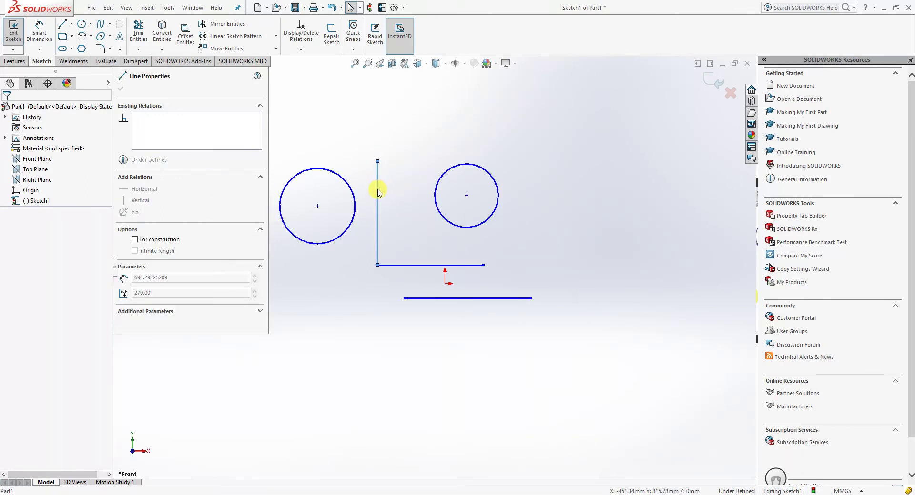
pyautogui.moveTo(416, 266)
pyautogui.mouseDown()
pyautogui.moveTo(427, 245)
pyautogui.moveTo(418, 260)
pyautogui.mouseUp()
# - Shift the line below the origin and its right end slightly, and move both circles' centres closer to the connected lines
pyautogui.moveTo(430, 298)
pyautogui.mouseDown()
pyautogui.moveTo(426, 292)
pyautogui.moveTo(426, 301)
pyautogui.mouseUp()
pyautogui.moveTo(531, 299)
pyautogui.mouseDown()
pyautogui.moveTo(516, 322)
pyautogui.moveTo(526, 295)
pyautogui.mouseUp()
pyautogui.moveTo(466, 196)
pyautogui.mouseDown()
pyautogui.moveTo(456, 224)
pyautogui.moveTo(474, 201)
pyautogui.moveTo(467, 210)
pyautogui.mouseUp()
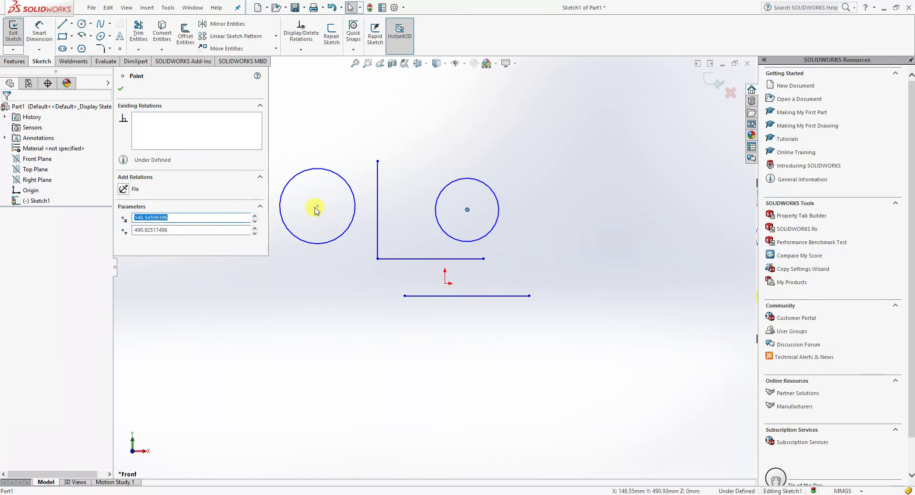
pyautogui.moveTo(316, 207)
pyautogui.mouseDown()
pyautogui.moveTo(342, 206)
pyautogui.moveTo(327, 206)
pyautogui.mouseUp()
pyautogui.click(536, 251)
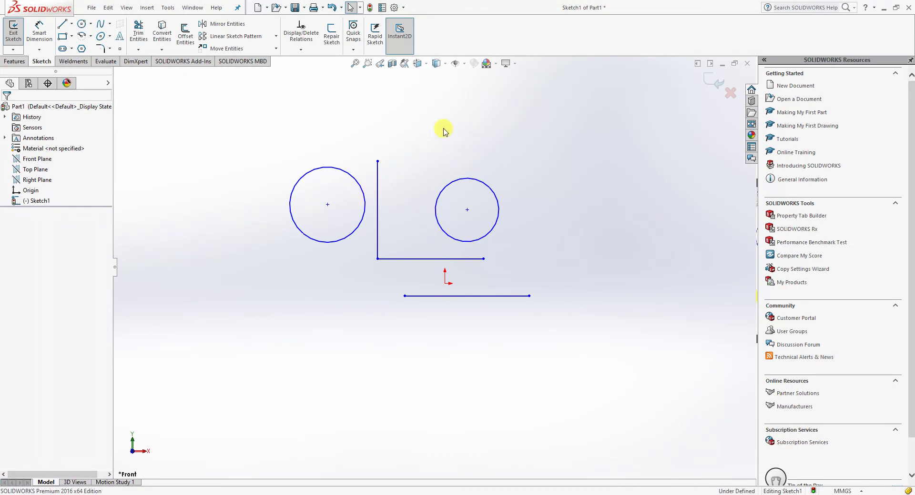
# - Toggle the display of sketch relation symbols in the graphics area
pyautogui.click(464, 64)
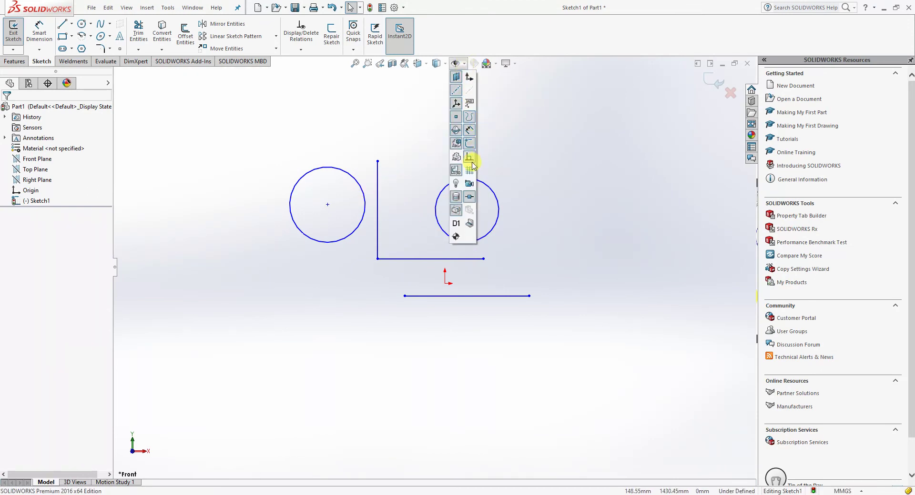
pyautogui.click(539, 182)
pyautogui.scroll(2, 453, 174)
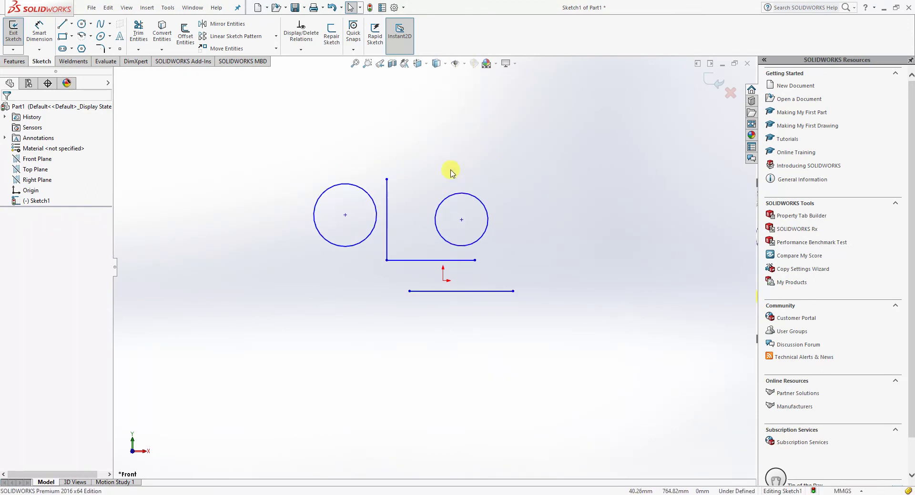
pyautogui.click(460, 64)
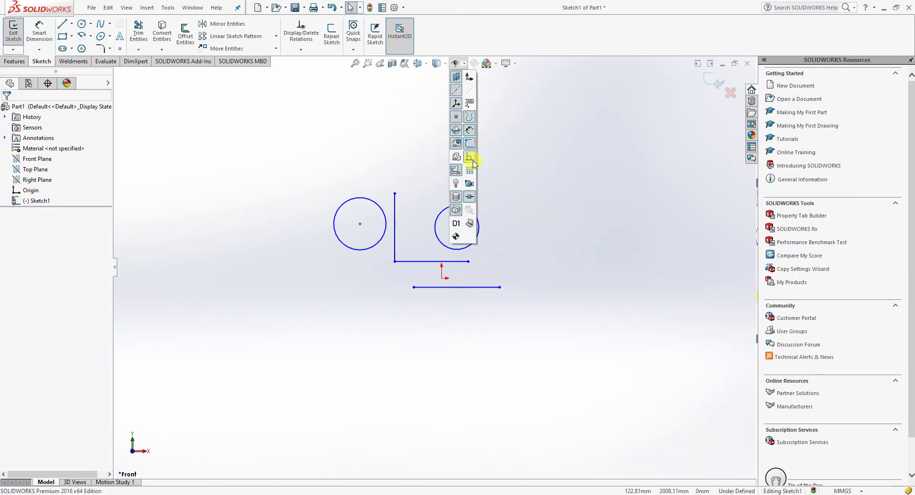
pyautogui.click(473, 161)
pyautogui.scroll(2, 419, 226)
pyautogui.scroll(-3, 399, 254)
pyautogui.scroll(1, 490, 340)
pyautogui.scroll(-2, 499, 321)
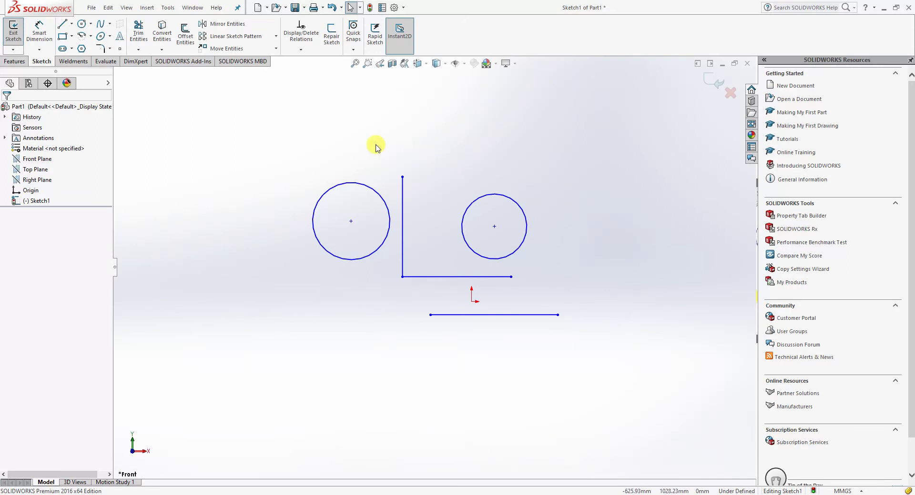
pyautogui.click(313, 50)
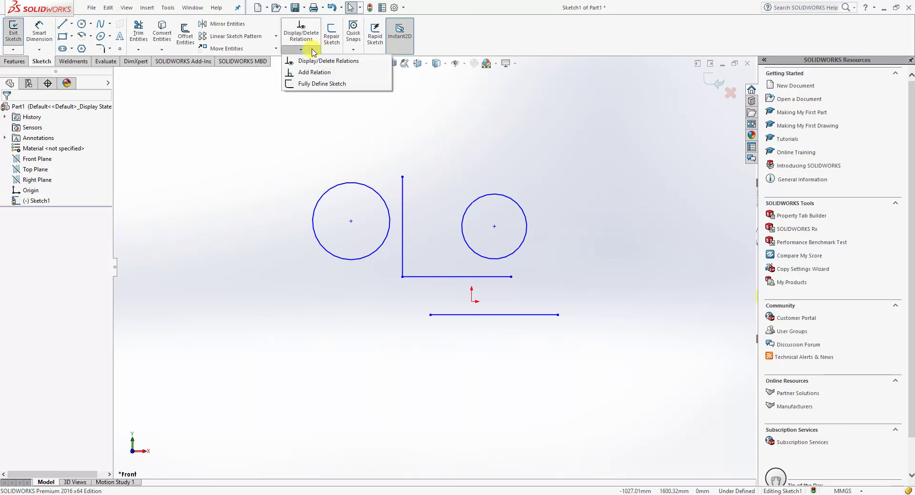
pyautogui.click(322, 115)
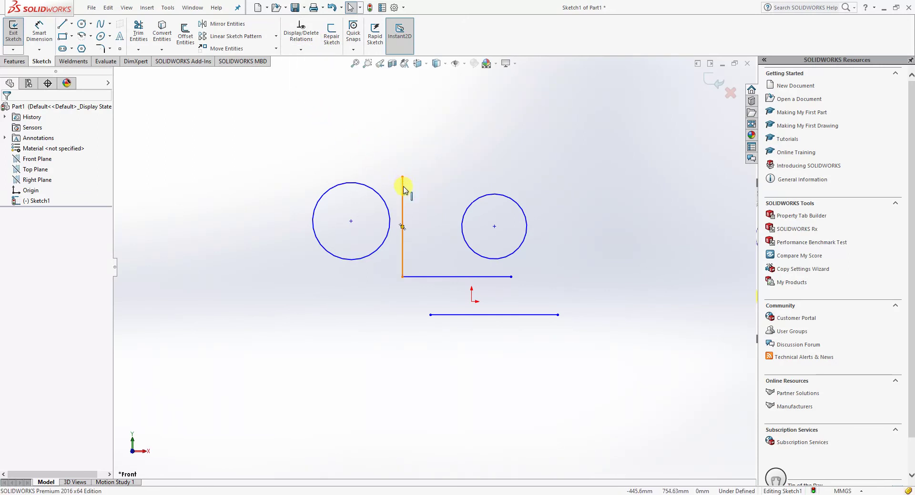
# - Delete the vertical line, the horizontal line connected to it and the horizontal line below the origin
pyautogui.click(404, 190)
pyautogui.press('Delete')
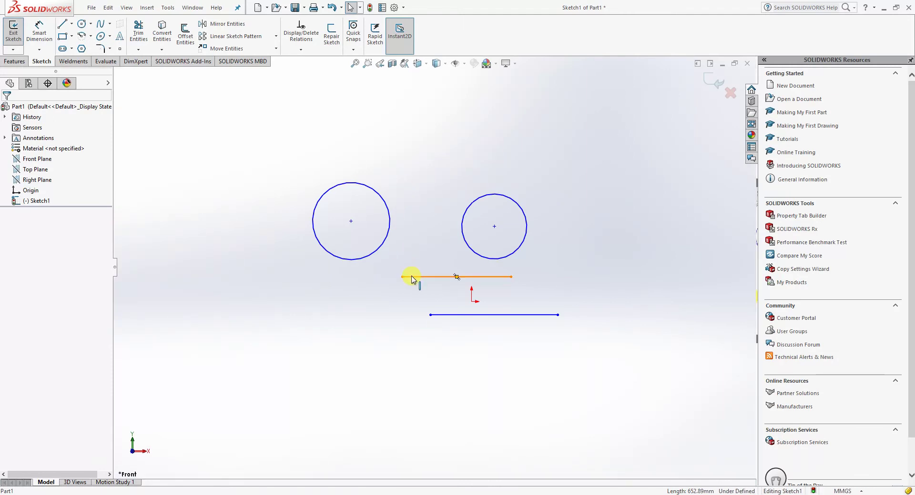
pyautogui.click(412, 277)
pyautogui.press('Delete')
pyautogui.click(445, 315)
pyautogui.press('Delete')
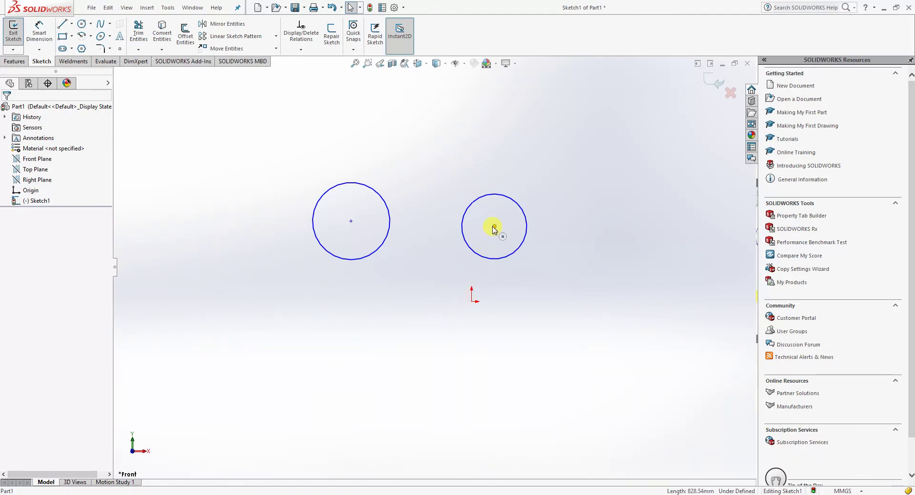
# - Move the right circle's centre to about X 748, Y 526 mm and the left circle's to about X -498, Y 428 mm
pyautogui.moveTo(493, 227); pyautogui.dragTo(586, 221)
pyautogui.moveTo(353, 222); pyautogui.dragTo(395, 236)
pyautogui.click(344, 139)
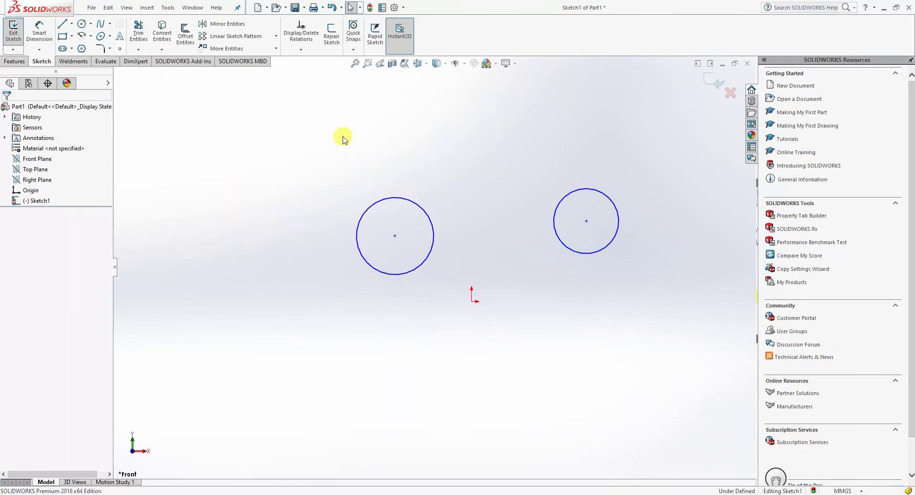
# - Fully define all entities in the sketch, adding automatic relations and dimensions to the two circles
pyautogui.click(304, 51)
pyautogui.click(311, 86)
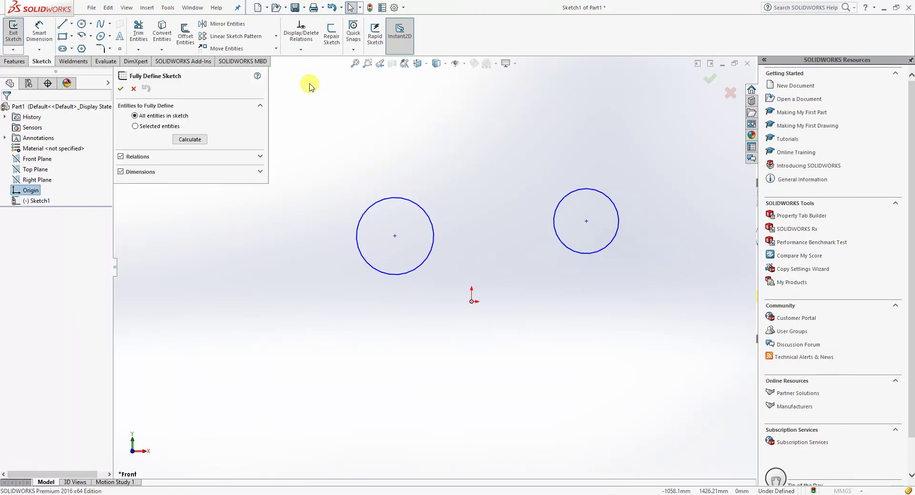
pyautogui.moveTo(324, 174); pyautogui.dragTo(657, 301)
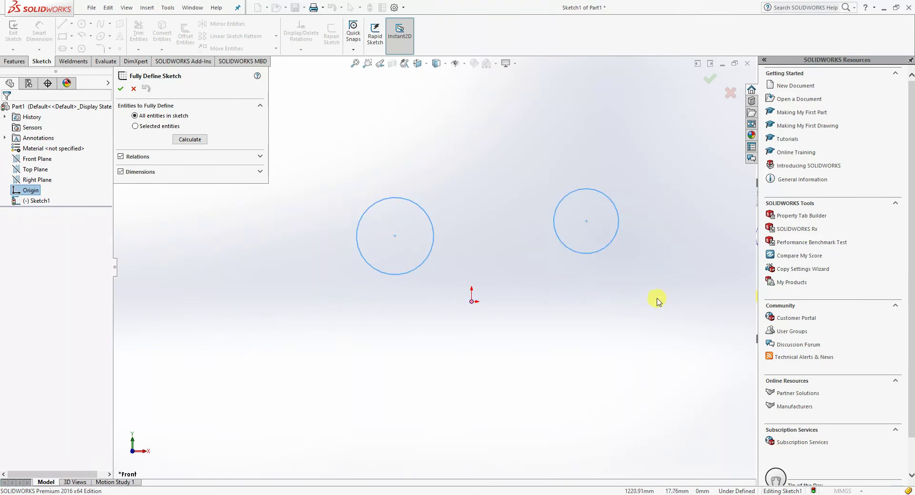
pyautogui.click(122, 88)
pyautogui.scroll(-2, 438, 313)
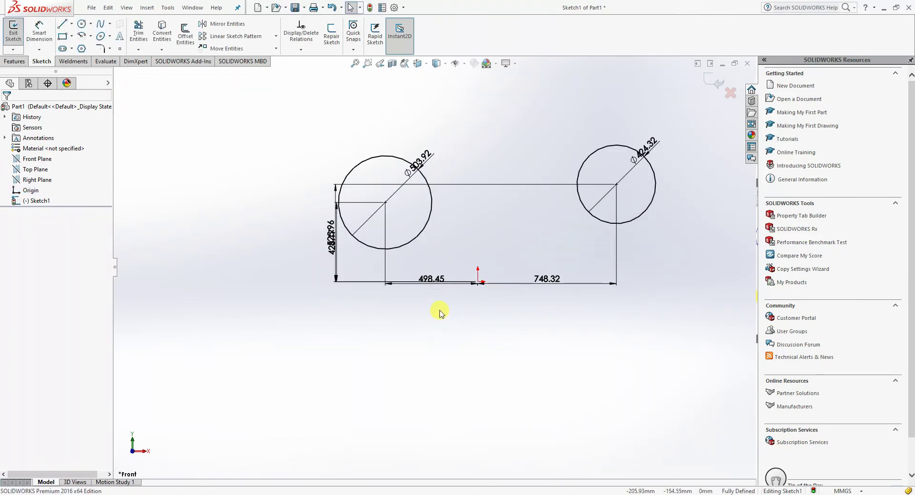
# - Spread out the two circles' diameter, horizontal and vertical dimensions so that none of them overlap
pyautogui.moveTo(429, 280); pyautogui.dragTo(455, 222)
pyautogui.moveTo(332, 233); pyautogui.dragTo(680, 253)
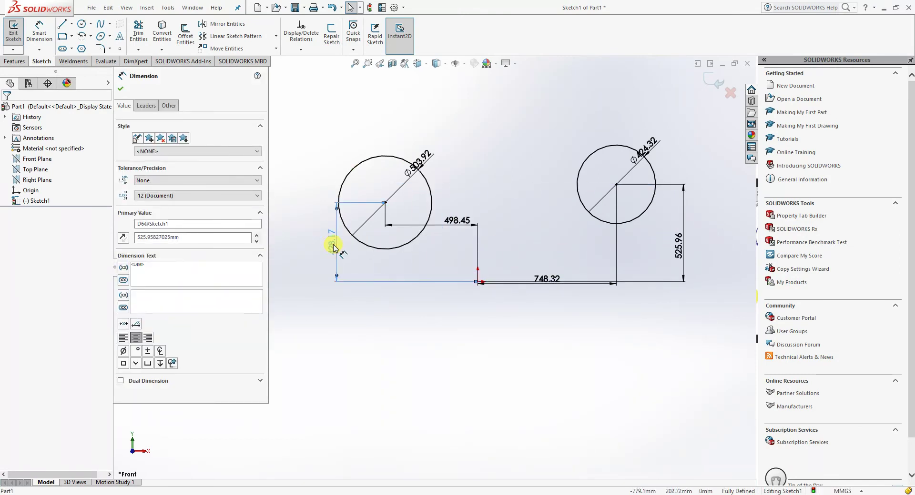
pyautogui.moveTo(334, 247); pyautogui.dragTo(307, 247)
pyautogui.moveTo(419, 159); pyautogui.dragTo(461, 124)
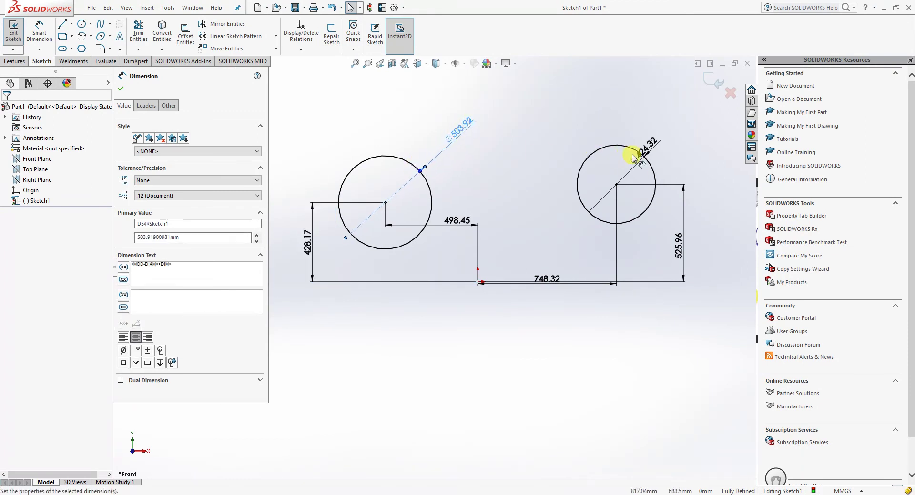
pyautogui.moveTo(633, 159)
pyautogui.mouseDown()
pyautogui.moveTo(647, 143)
pyautogui.moveTo(527, 123)
pyautogui.mouseUp()
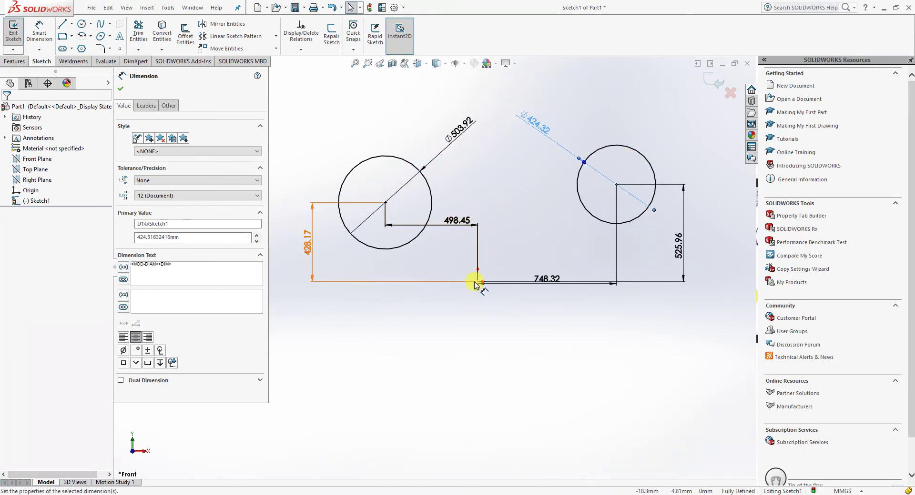
pyautogui.moveTo(547, 281); pyautogui.dragTo(547, 244)
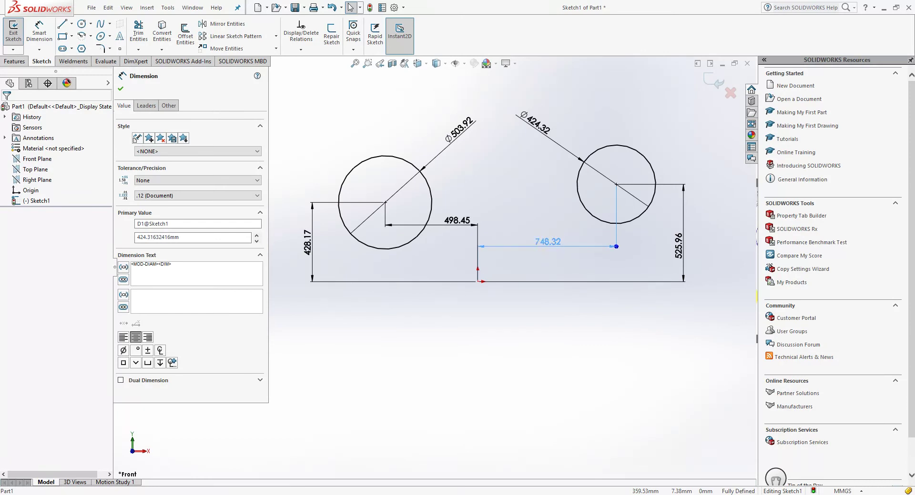
pyautogui.click(545, 243)
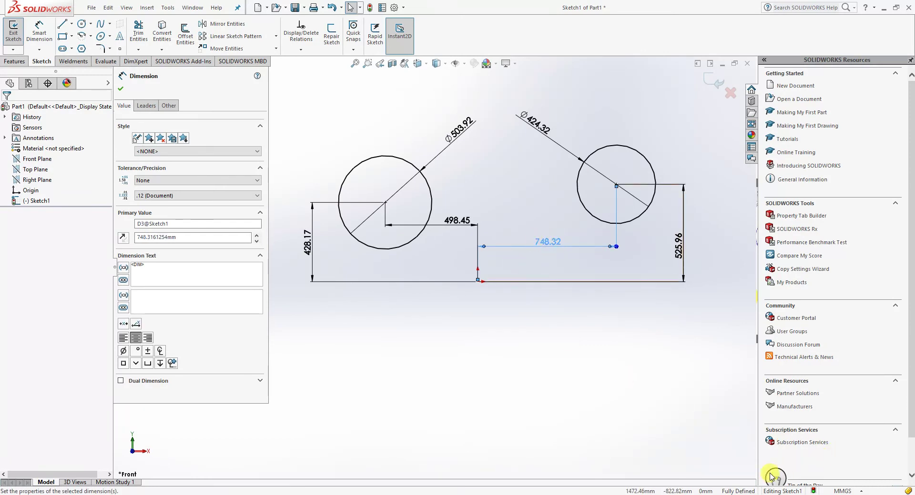
pyautogui.scroll(3, 413, 200)
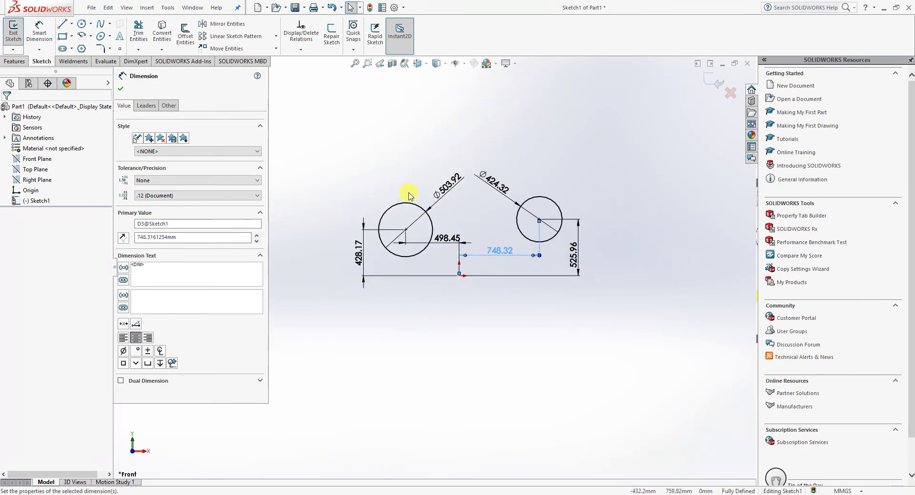
pyautogui.scroll(-3, 406, 205)
pyautogui.scroll(2, 442, 290)
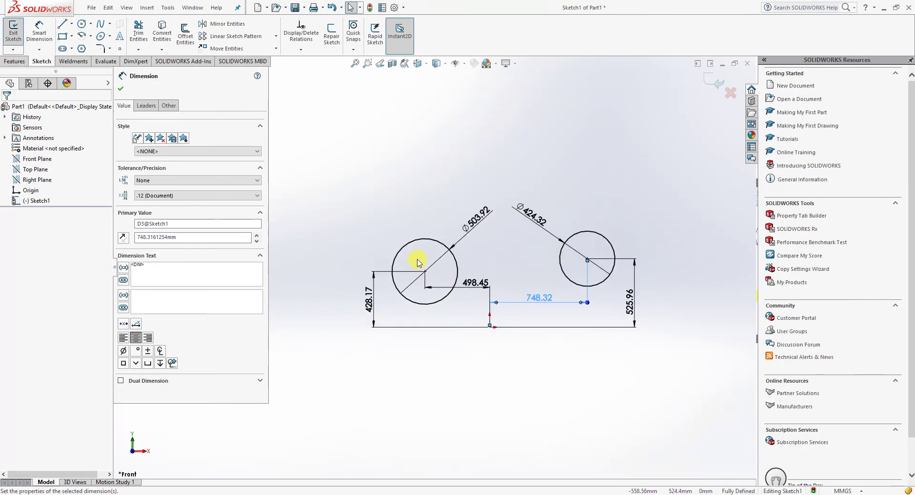
# - Delete both circles together with all their dimensions
pyautogui.click(121, 89)
pyautogui.moveTo(276, 144); pyautogui.dragTo(692, 407)
pyautogui.press('Delete')
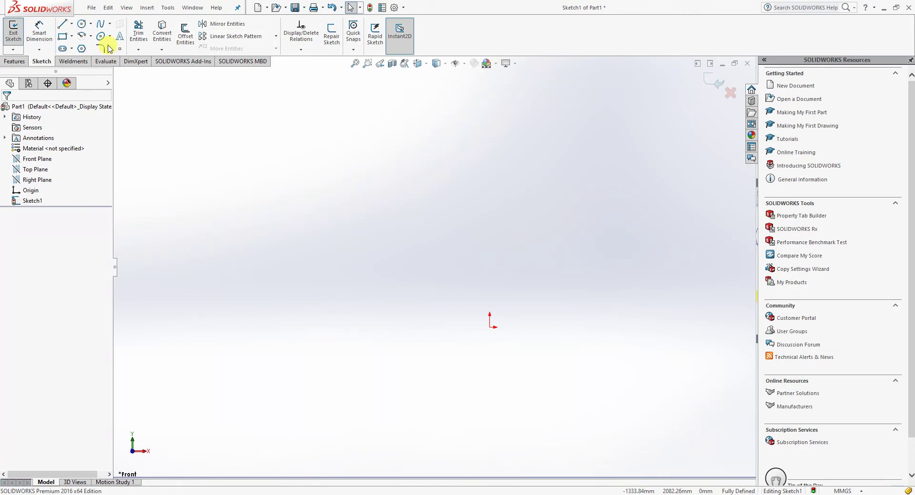
# - Sketch a corner rectangle above and left of the origin and stretch it to about 757 by 680 mm
pyautogui.click(62, 36)
pyautogui.moveTo(336, 188); pyautogui.dragTo(347, 194)
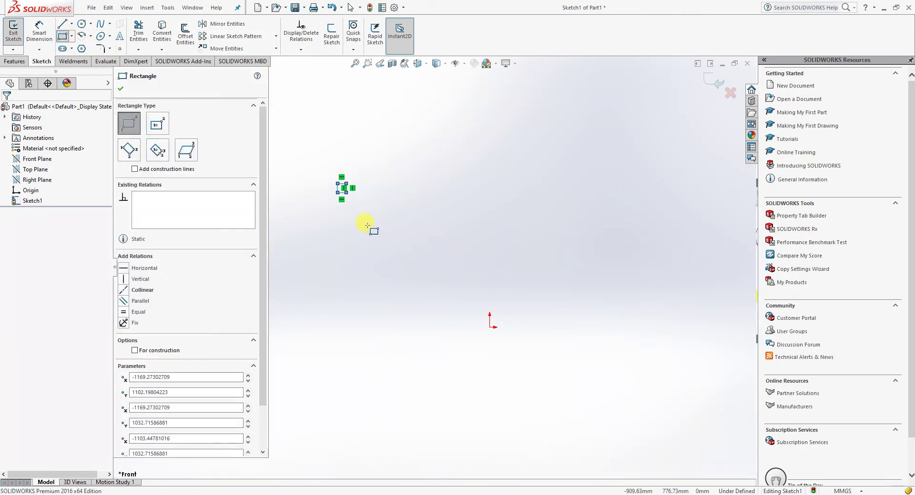
pyautogui.click(121, 90)
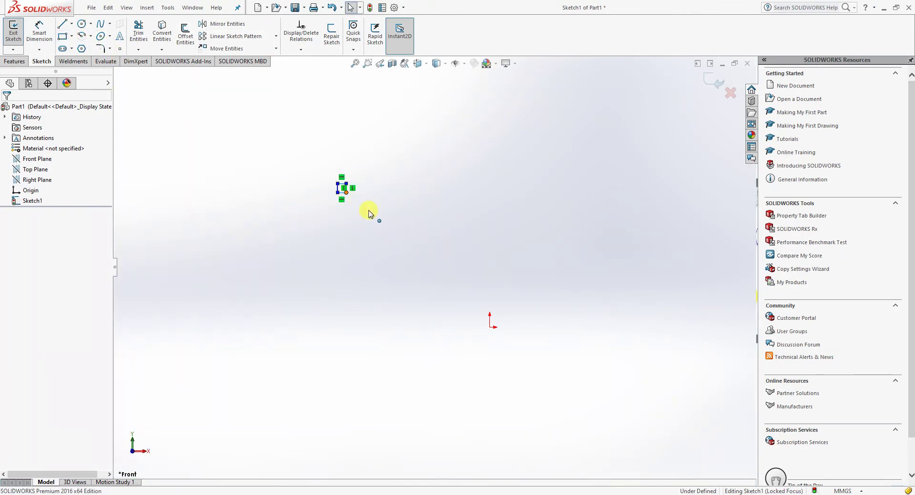
pyautogui.moveTo(348, 193); pyautogui.dragTo(436, 272)
pyautogui.click(433, 341)
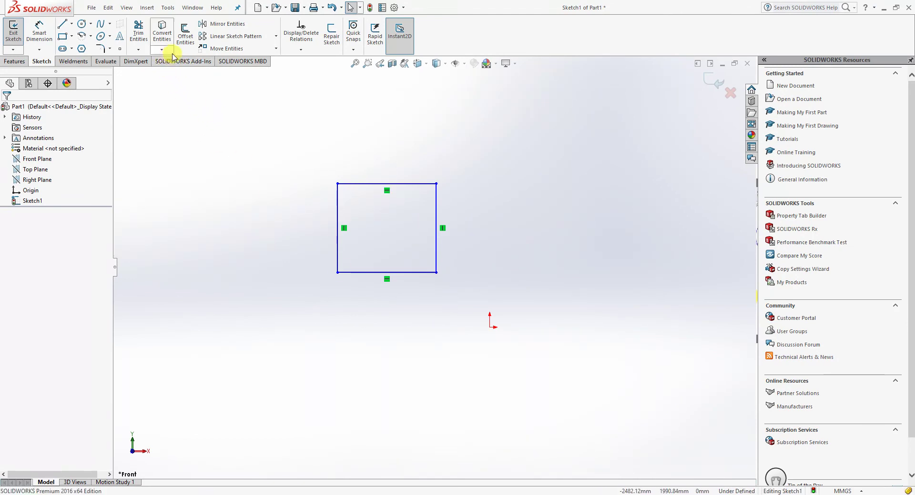
# - Fully define all entities of the rectangle sketch, with all relation types and baseline dimensions from the origin
pyautogui.click(301, 50)
pyautogui.click(304, 82)
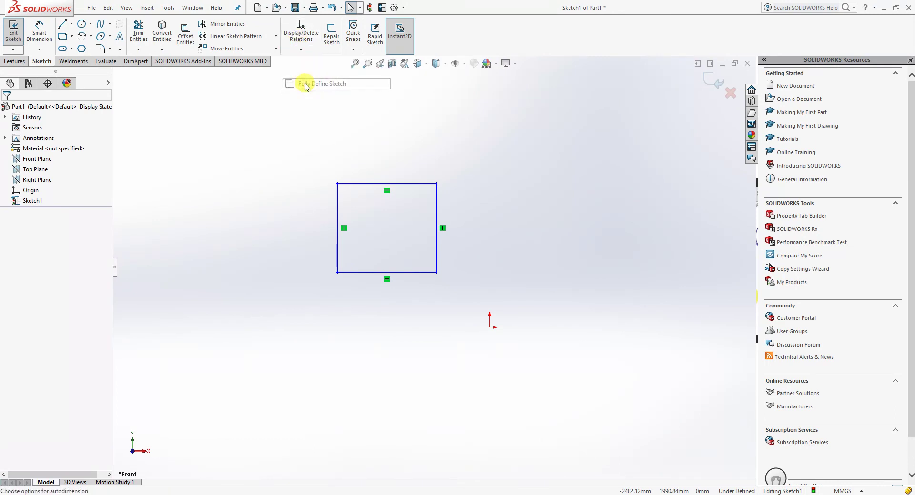
pyautogui.moveTo(302, 155); pyautogui.dragTo(484, 302)
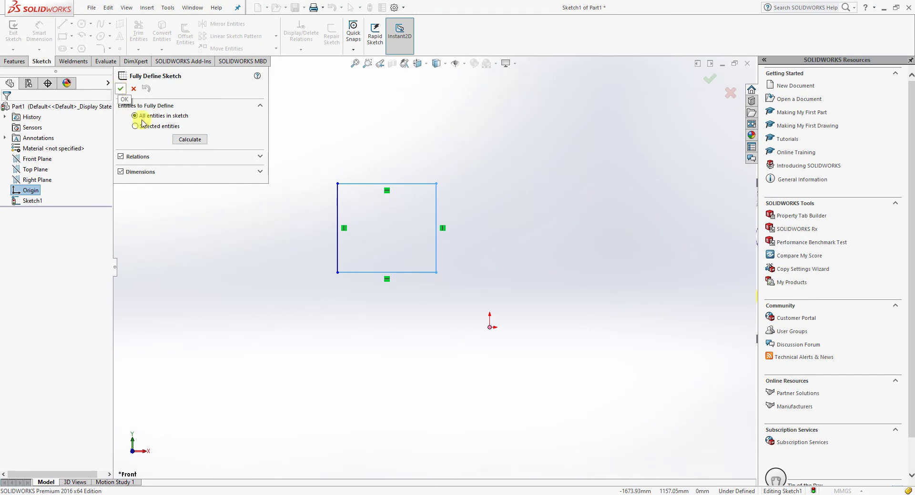
pyautogui.click(259, 157)
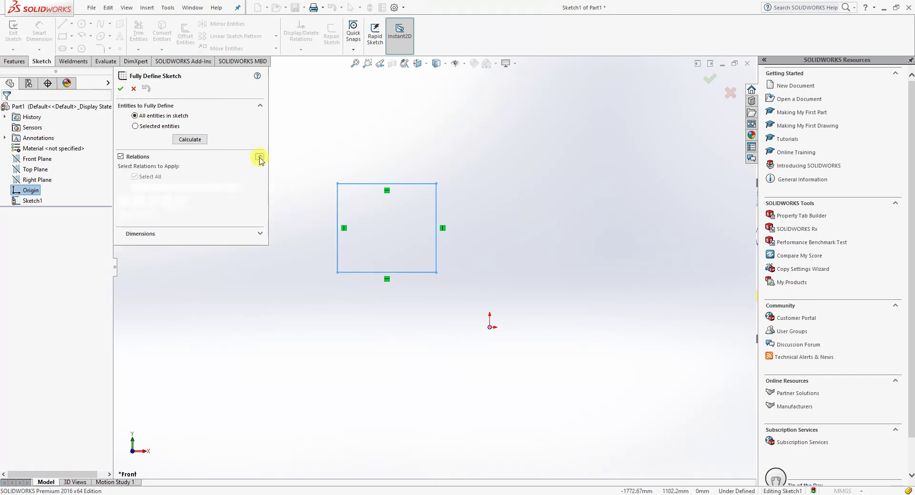
pyautogui.click(260, 234)
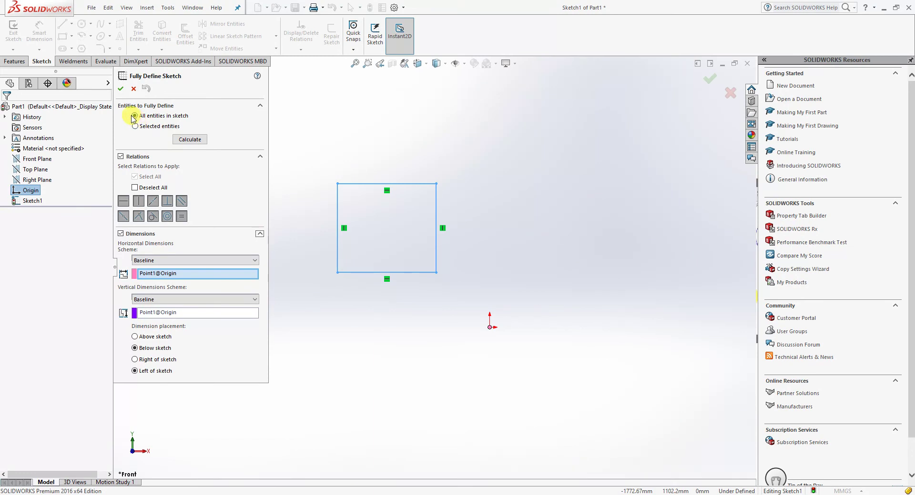
pyautogui.click(189, 275)
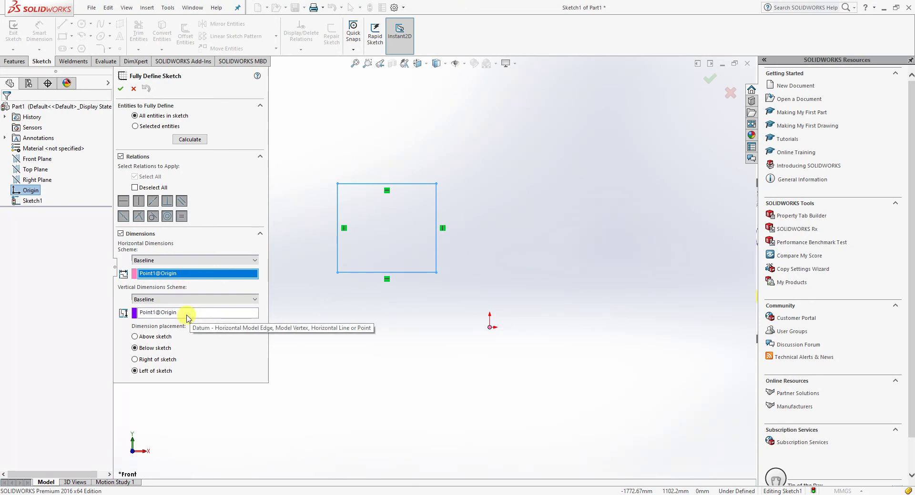
pyautogui.click(121, 88)
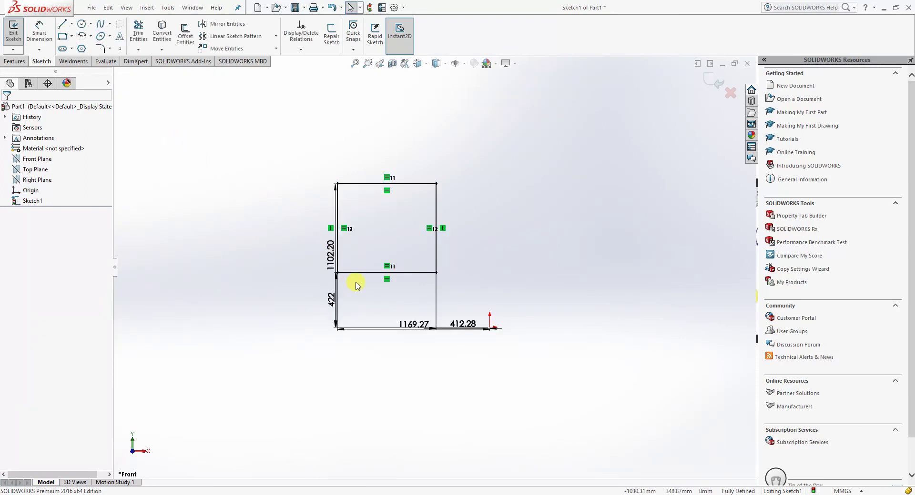
# - Spread out the rectangle's four dimensions, placing the long ones outside it and the short ones near the origin
pyautogui.moveTo(411, 324)
pyautogui.mouseDown()
pyautogui.moveTo(400, 310)
pyautogui.moveTo(399, 361)
pyautogui.mouseUp()
pyautogui.moveTo(464, 324); pyautogui.dragTo(467, 283)
pyautogui.moveTo(341, 243); pyautogui.dragTo(284, 249)
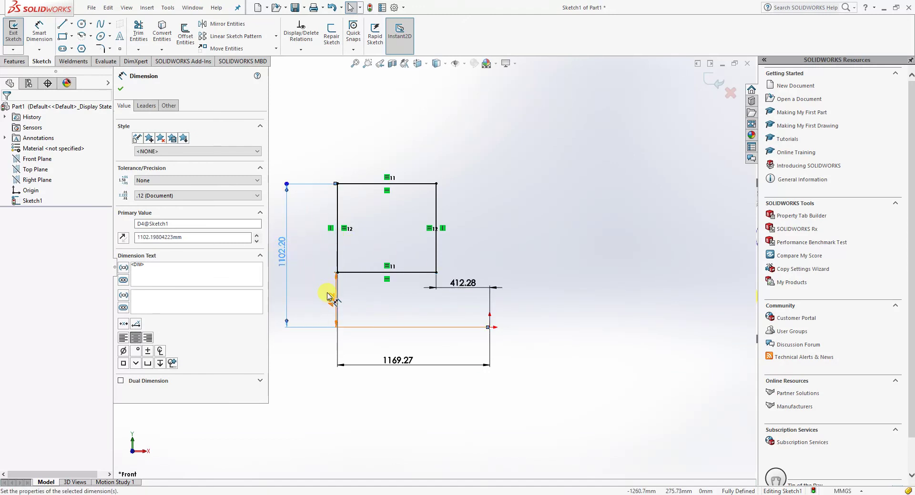
pyautogui.moveTo(327, 297)
pyautogui.mouseDown()
pyautogui.moveTo(429, 315)
pyautogui.moveTo(536, 299)
pyautogui.mouseUp()
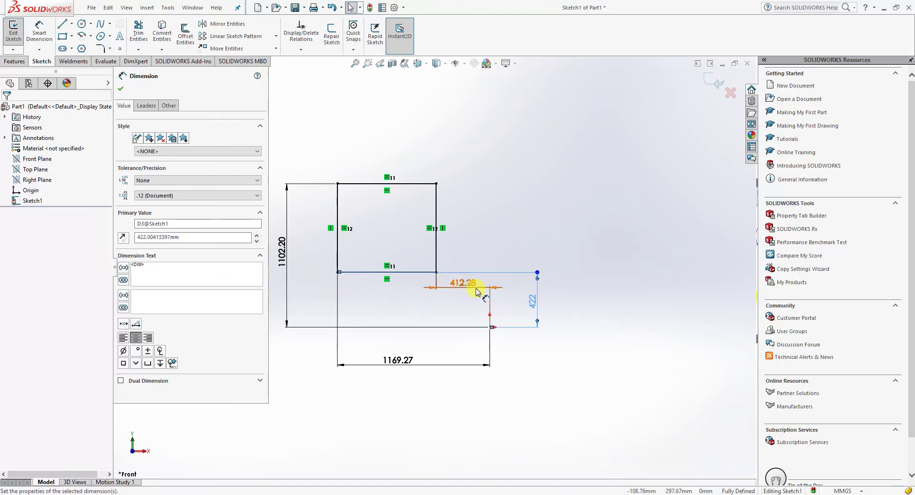
pyautogui.moveTo(478, 289); pyautogui.dragTo(459, 309)
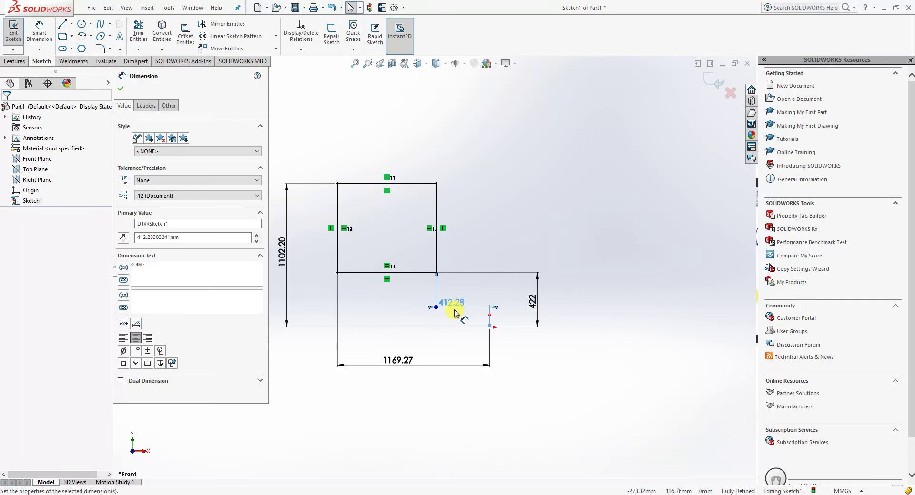
# - Delete the horizontal dimension between the rectangle's left edge and the origin
pyautogui.doubleClick(406, 371)
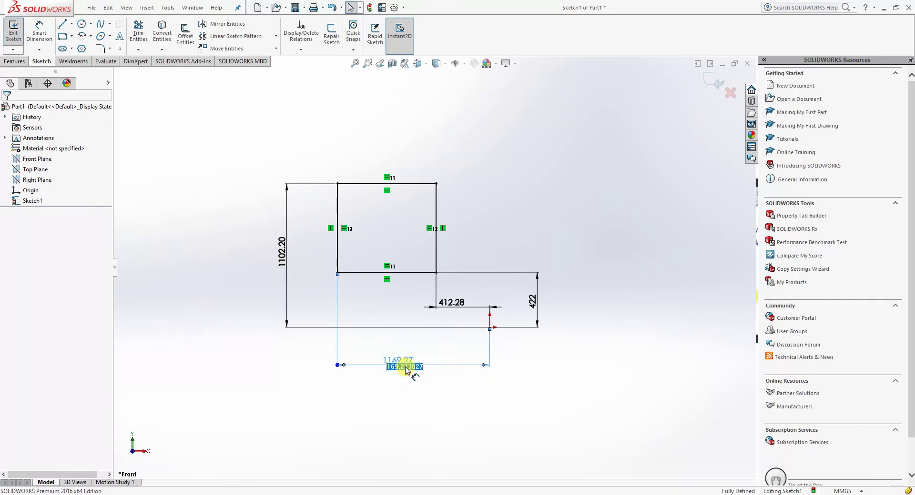
pyautogui.click(457, 369)
pyautogui.press('Delete')
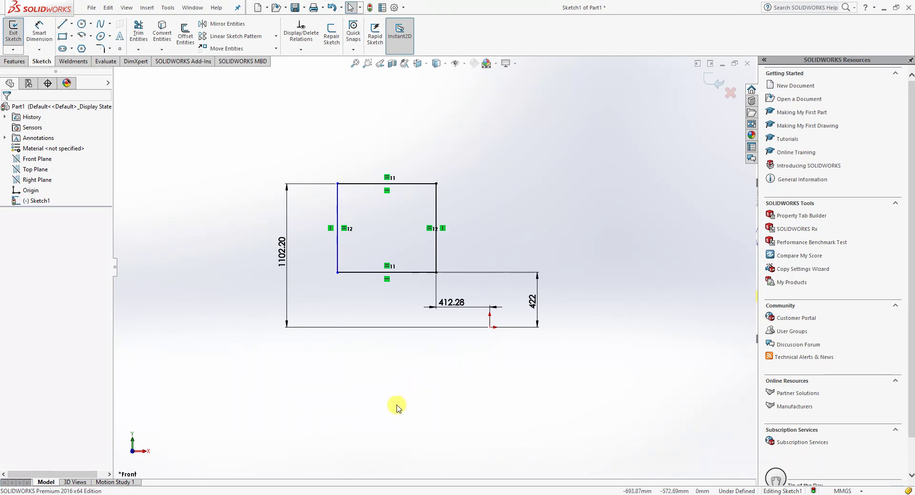
# - Dimension the length of the rectangle's bottom edge, placing the dimension just below it and keeping its value
pyautogui.moveTo(397, 406); pyautogui.dragTo(401, 328, button='right')
pyautogui.click(410, 273)
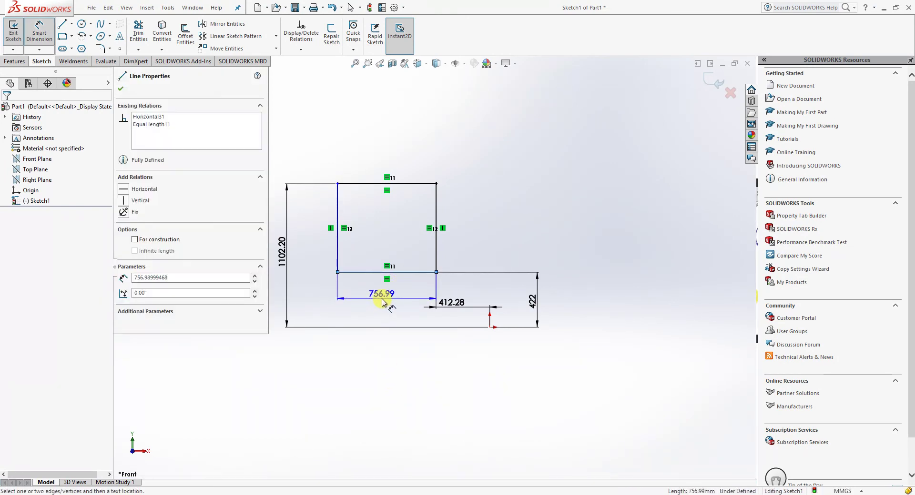
pyautogui.click(382, 301)
pyautogui.click(343, 298)
pyautogui.click(137, 75)
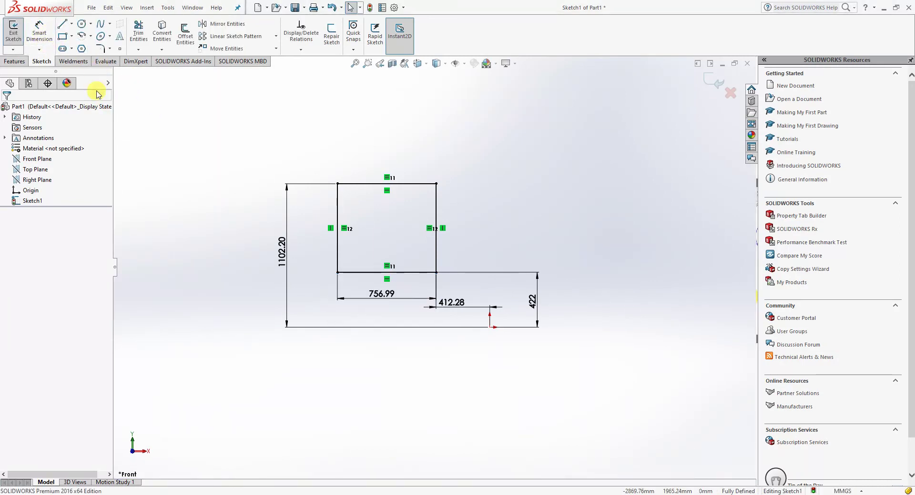
# - Dimension the length of the rectangle's left edge and leave the dimension driving
pyautogui.click(329, 211)
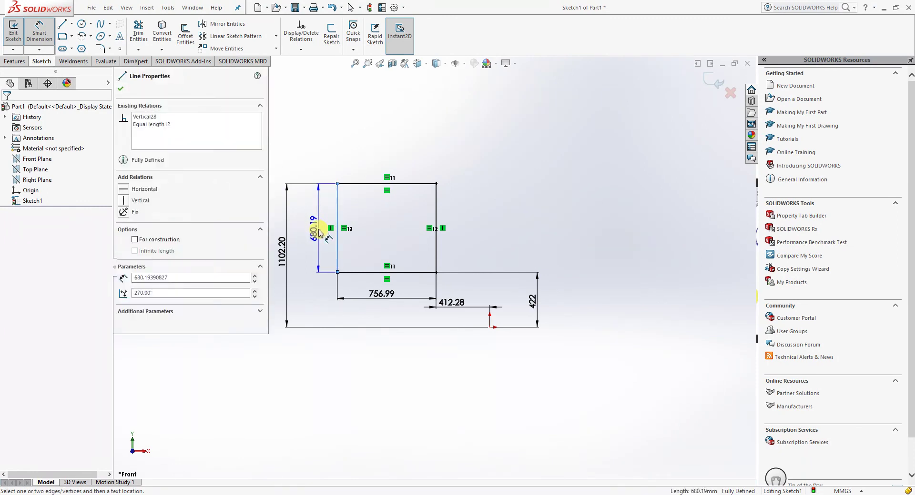
pyautogui.click(319, 232)
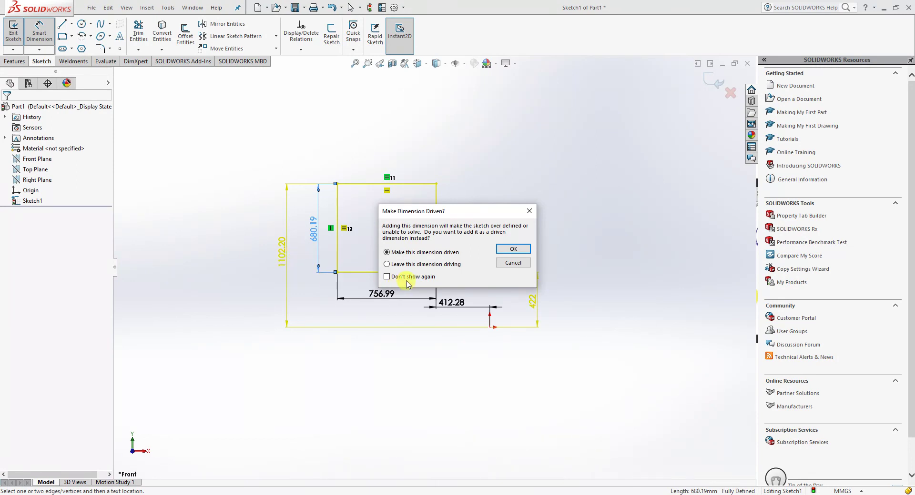
pyautogui.click(513, 249)
pyautogui.click(386, 369)
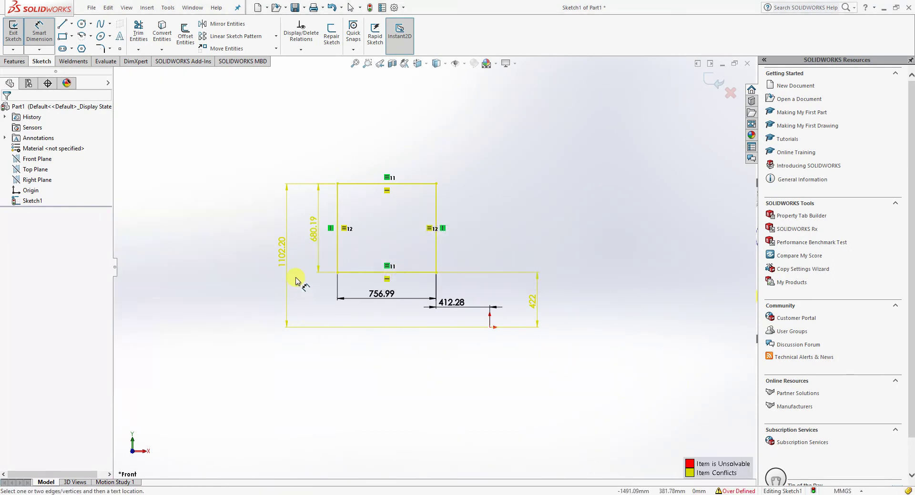
# - Delete the vertical dimension between the rectangle's top edge and the origin
pyautogui.press('Escape')
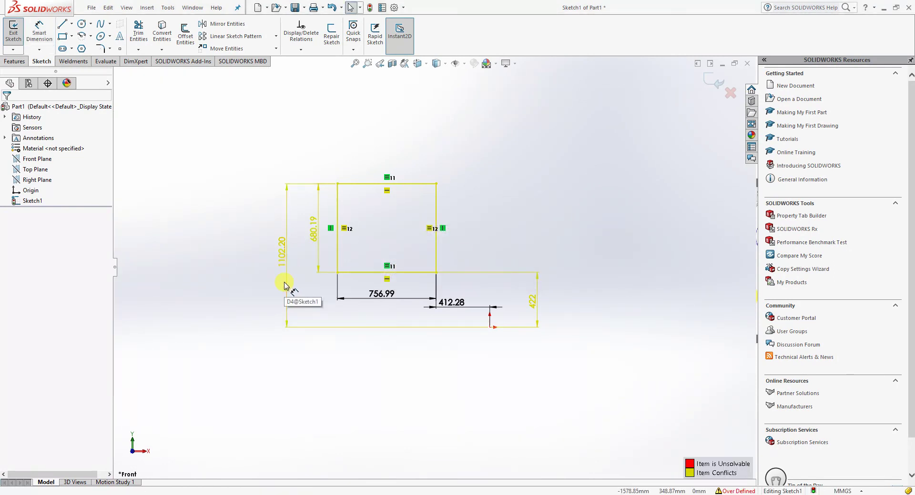
pyautogui.click(286, 284)
pyautogui.press('Delete')
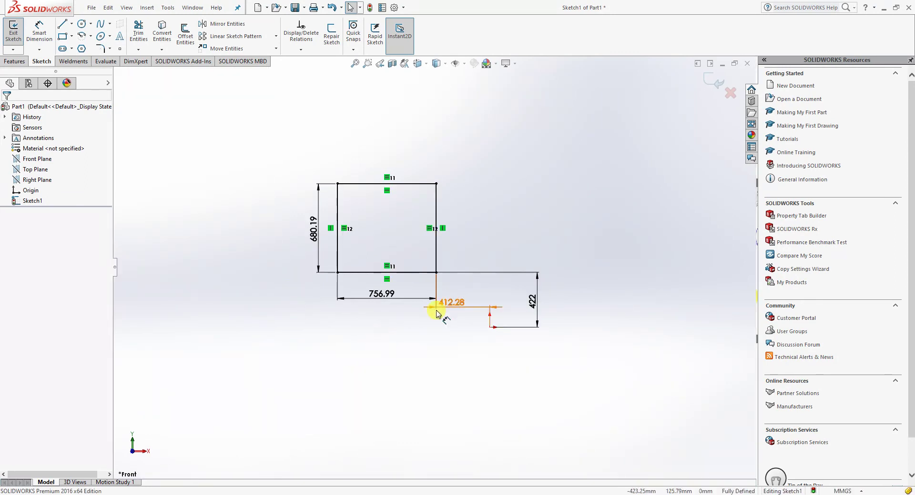
# - Move the horizontal dimension between the rectangle's right edge and the origin and the rectangle's width dimension farther below the rectangle
pyautogui.moveTo(441, 305); pyautogui.dragTo(452, 320)
pyautogui.doubleClick(315, 229)
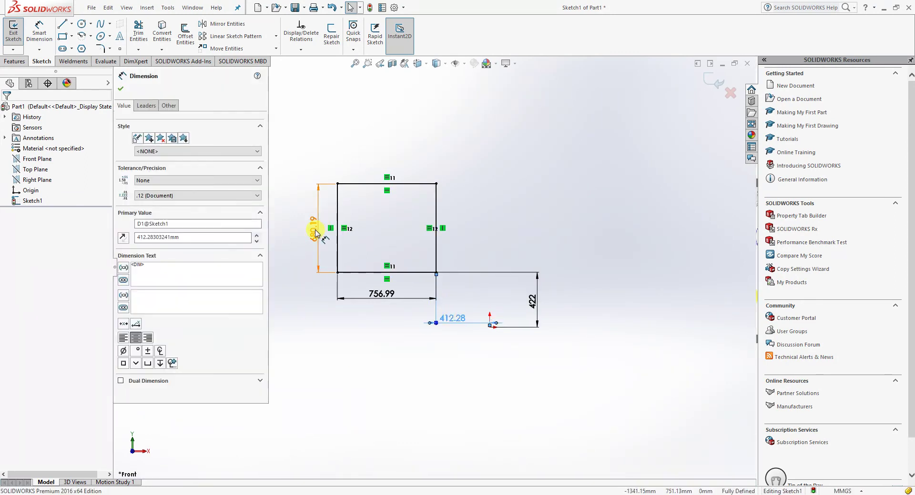
pyautogui.click(313, 275)
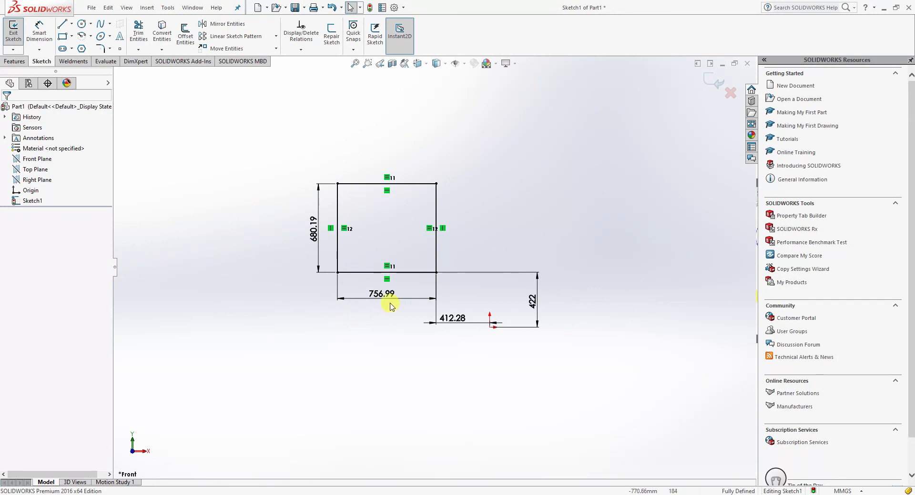
pyautogui.moveTo(390, 302); pyautogui.dragTo(386, 313)
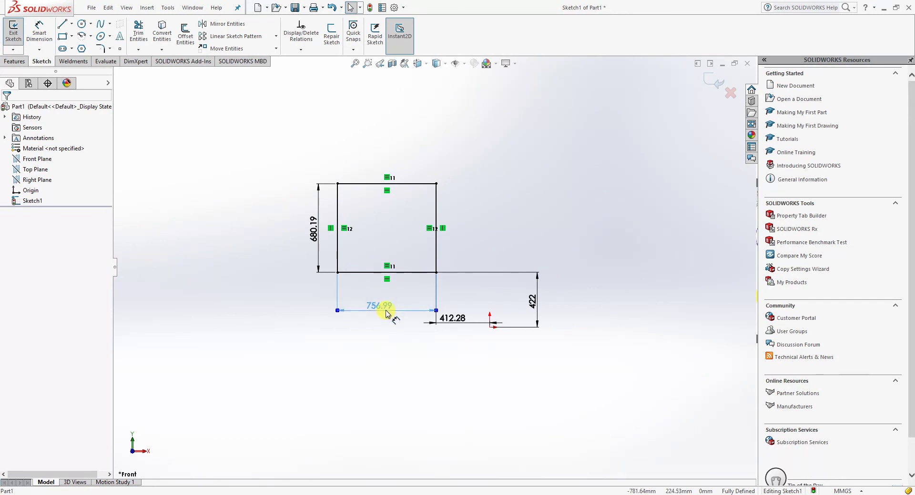
# - Delete the rectangle together with all its dimensions and relations
pyautogui.click(301, 49)
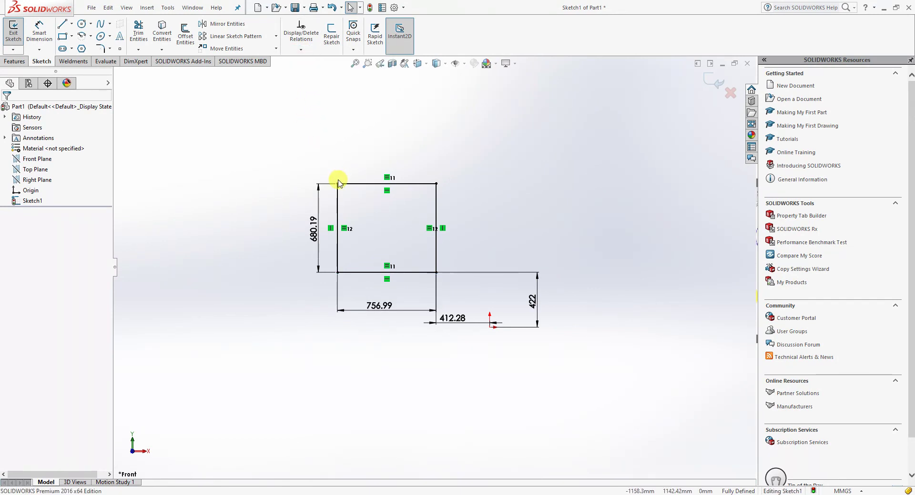
pyautogui.moveTo(244, 130)
pyautogui.mouseDown()
pyautogui.moveTo(279, 167)
pyautogui.moveTo(579, 371)
pyautogui.moveTo(261, 106)
pyautogui.moveTo(265, 127)
pyautogui.mouseUp()
pyautogui.click(514, 370)
pyautogui.press('Delete')
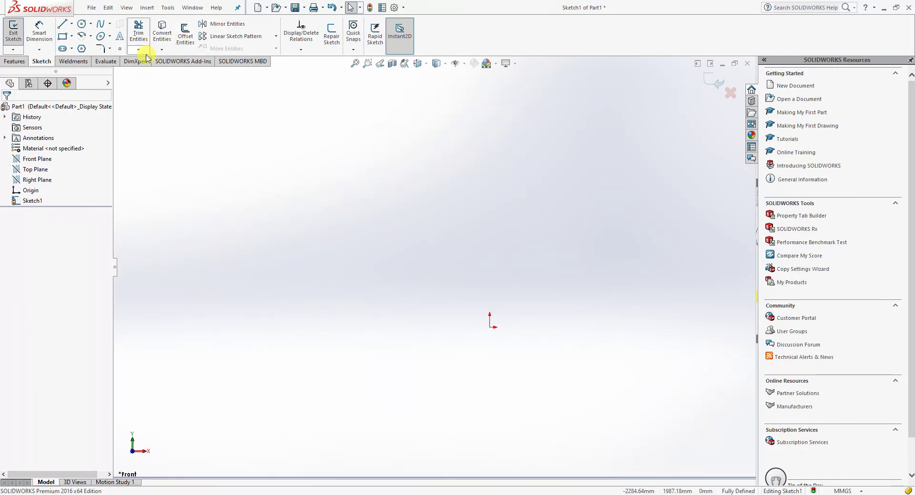
# - Sketch a corner rectangle spanning about 533 to 1305 mm left of the origin and about 960 to 1541 mm above it
pyautogui.click(60, 36)
pyautogui.click(319, 127)
pyautogui.click(421, 203)
# - Sketch a circle about 760 mm in diameter above and right of the origin and one about 1008 mm in diameter below and left of it
pyautogui.click(81, 25)
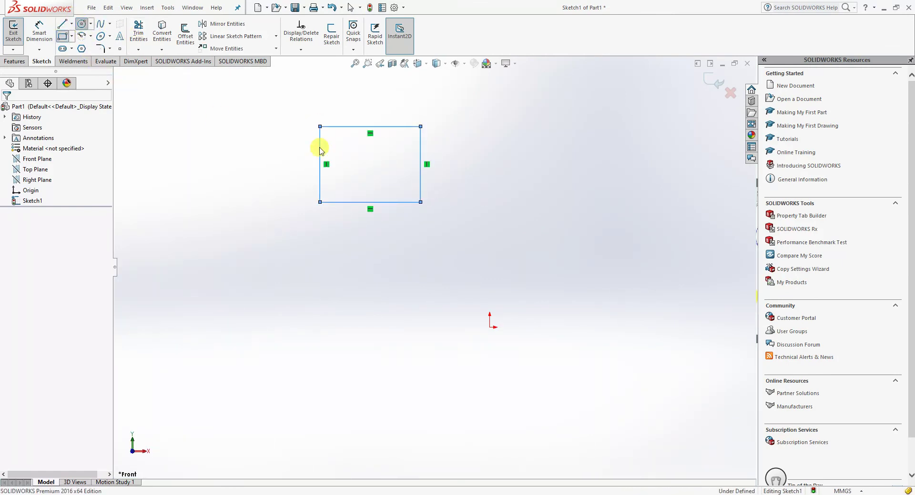
pyautogui.click(617, 224)
pyautogui.click(640, 268)
pyautogui.click(370, 404)
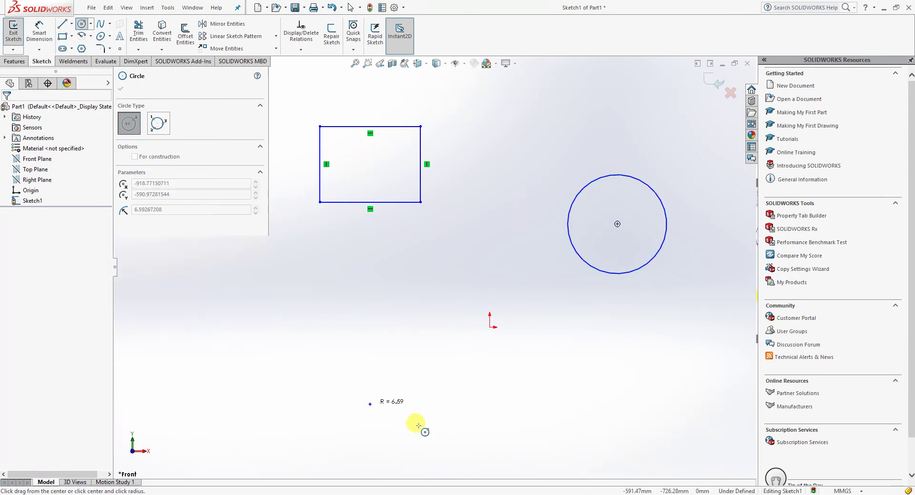
pyautogui.click(430, 430)
pyautogui.click(121, 89)
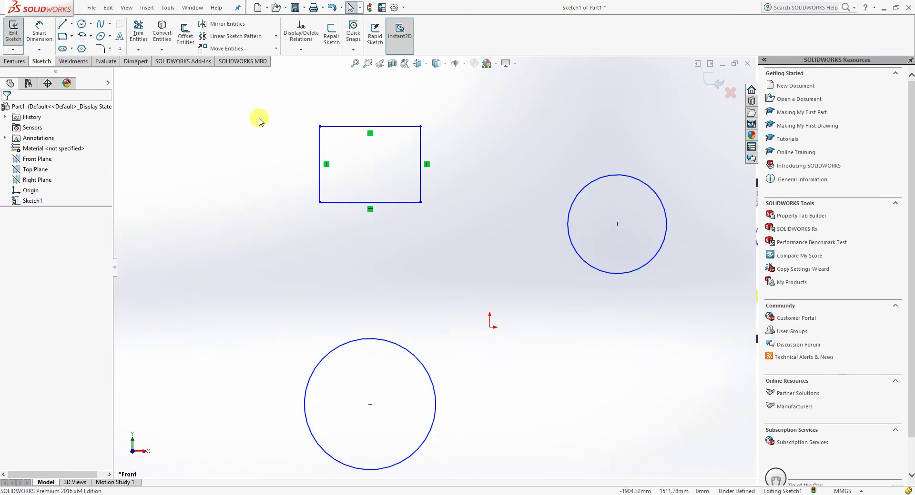
# - Fully define all sketch entities with automatic relations and baseline dimensions measured from the origin
pyautogui.click(301, 49)
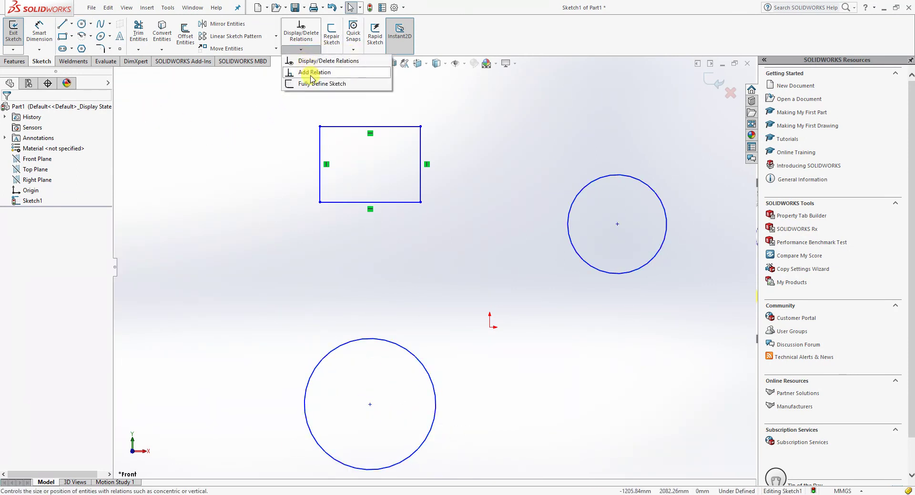
pyautogui.click(310, 74)
pyautogui.moveTo(338, 175); pyautogui.dragTo(556, 374)
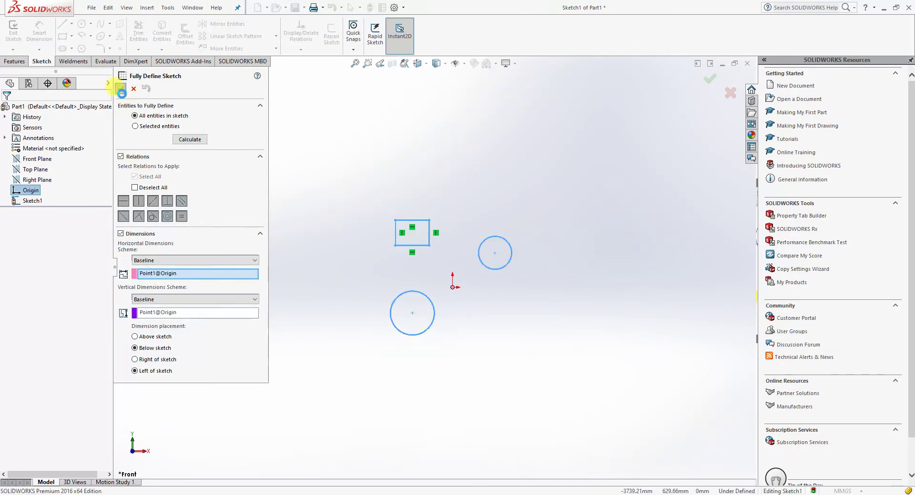
pyautogui.click(121, 91)
pyautogui.scroll(-5, 419, 293)
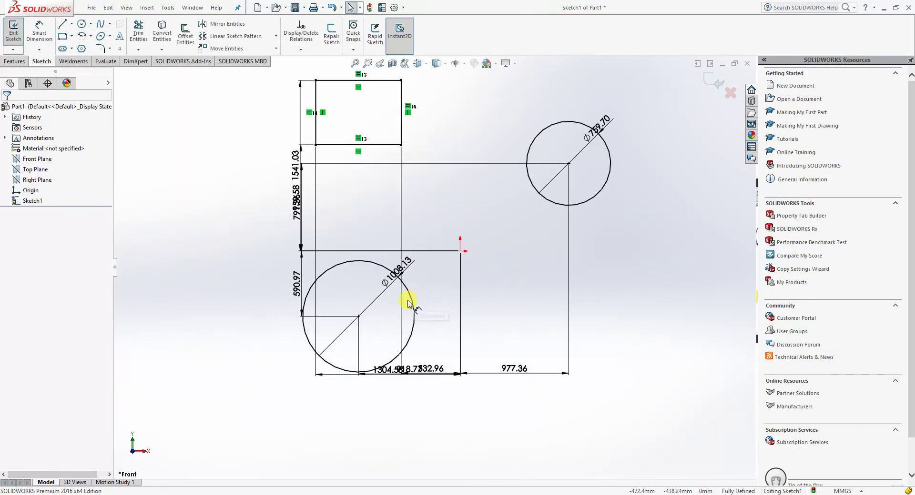
# - Rearrange the overlapping automatic dimensions beside their geometry, placing the larger circle's diameter outside it and the rectangle's left-edge distance above the rectangle
pyautogui.moveTo(425, 370); pyautogui.dragTo(439, 129)
pyautogui.moveTo(510, 370); pyautogui.dragTo(527, 268)
pyautogui.moveTo(296, 200)
pyautogui.mouseDown()
pyautogui.moveTo(470, 224)
pyautogui.moveTo(506, 220)
pyautogui.mouseUp()
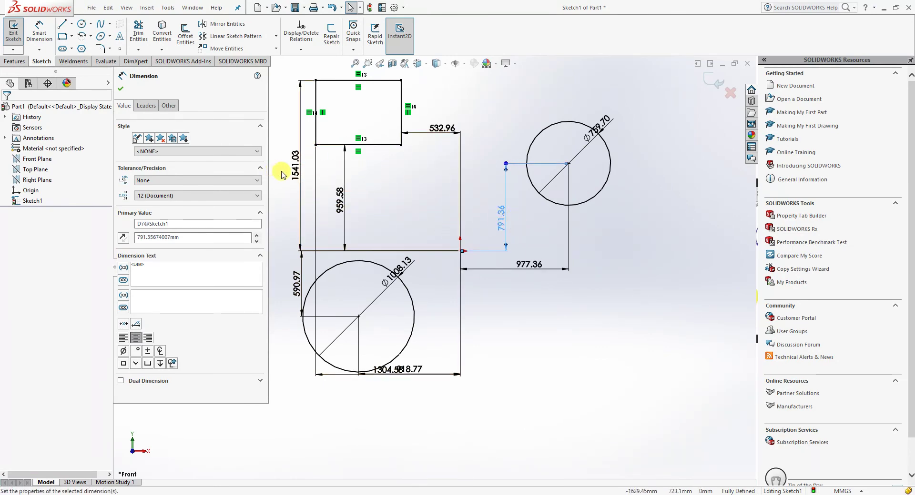
pyautogui.moveTo(406, 270); pyautogui.dragTo(293, 381)
pyautogui.moveTo(410, 376)
pyautogui.mouseDown()
pyautogui.moveTo(429, 262)
pyautogui.moveTo(394, 245)
pyautogui.moveTo(394, 194)
pyautogui.moveTo(392, 204)
pyautogui.moveTo(426, 71)
pyautogui.mouseUp()
pyautogui.scroll(2, 410, 103)
pyautogui.scroll(-1, 400, 143)
pyautogui.moveTo(442, 177); pyautogui.dragTo(431, 168)
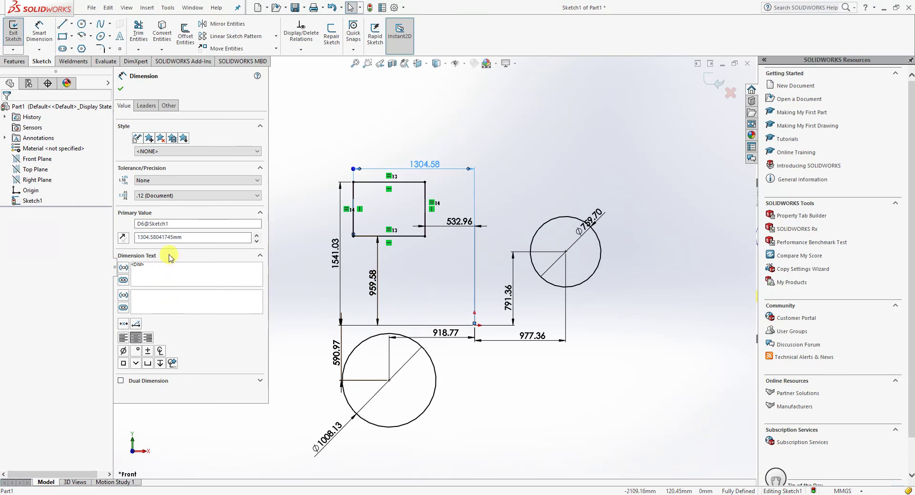
pyautogui.click(120, 89)
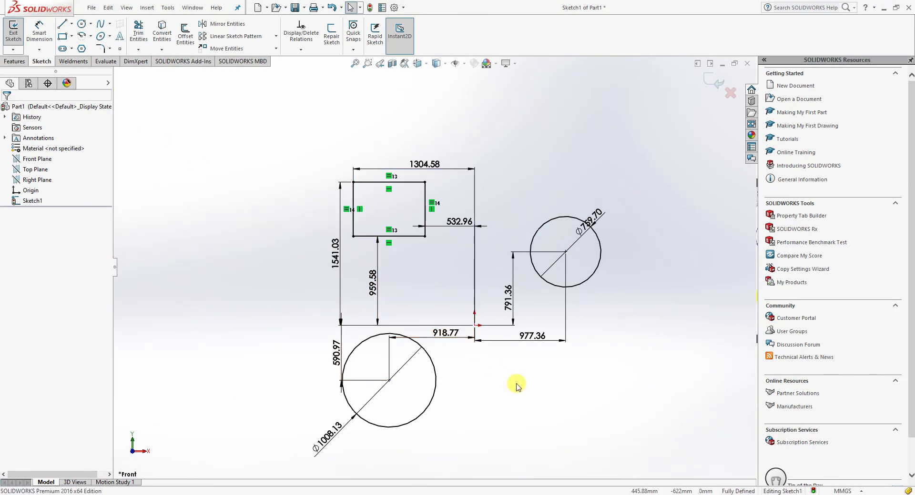
pyautogui.scroll(-3, 495, 369)
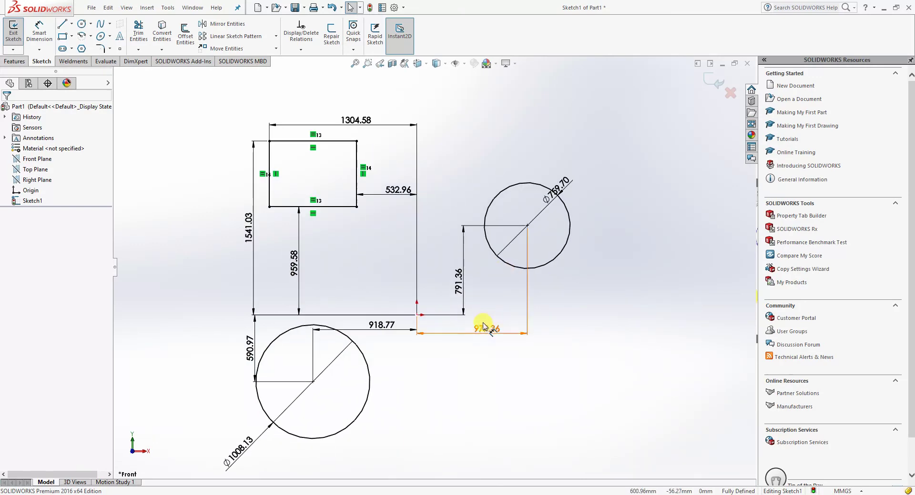
pyautogui.scroll(6, 484, 327)
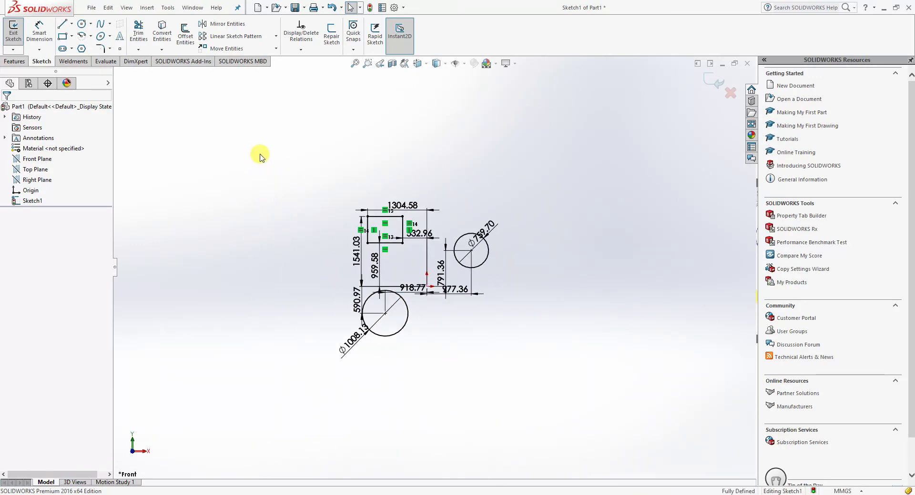
pyautogui.moveTo(260, 156)
pyautogui.mouseDown()
pyautogui.moveTo(484, 343)
pyautogui.moveTo(543, 410)
pyautogui.mouseUp()
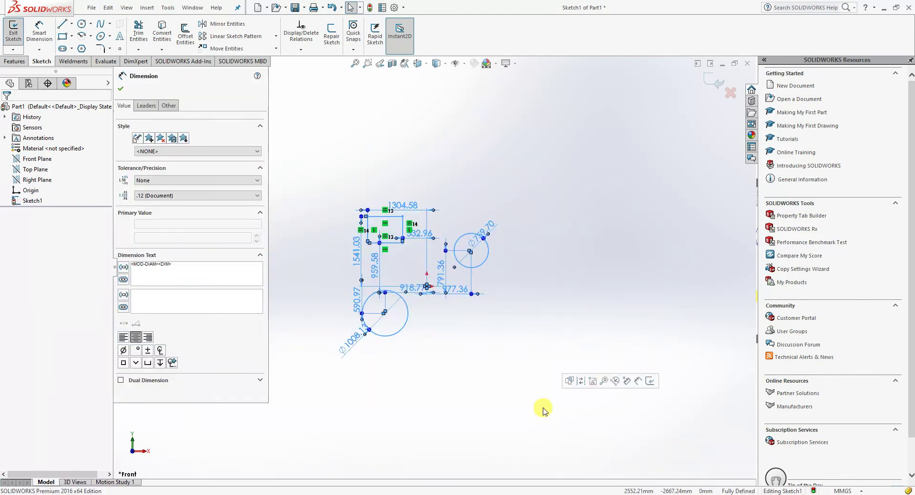
pyautogui.click(543, 410)
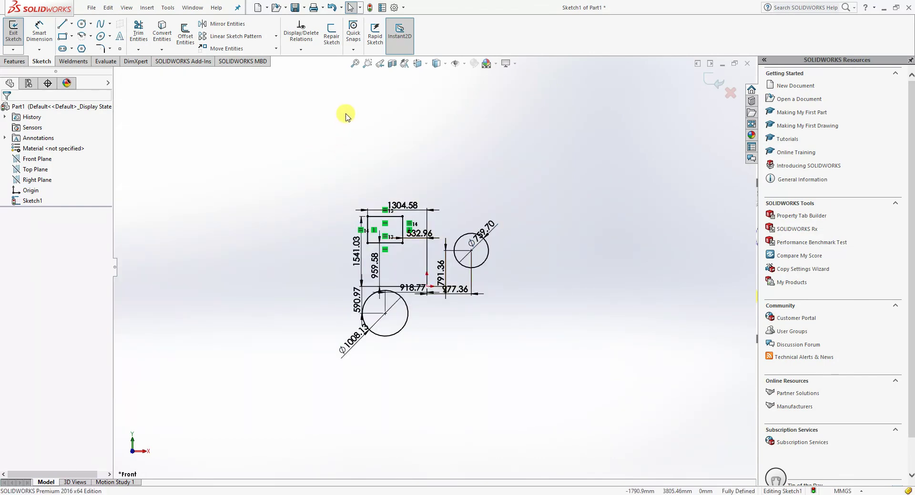
# - Delete all relations and dimensions in the sketch at once, keeping the rectangle and both circles
pyautogui.click(302, 50)
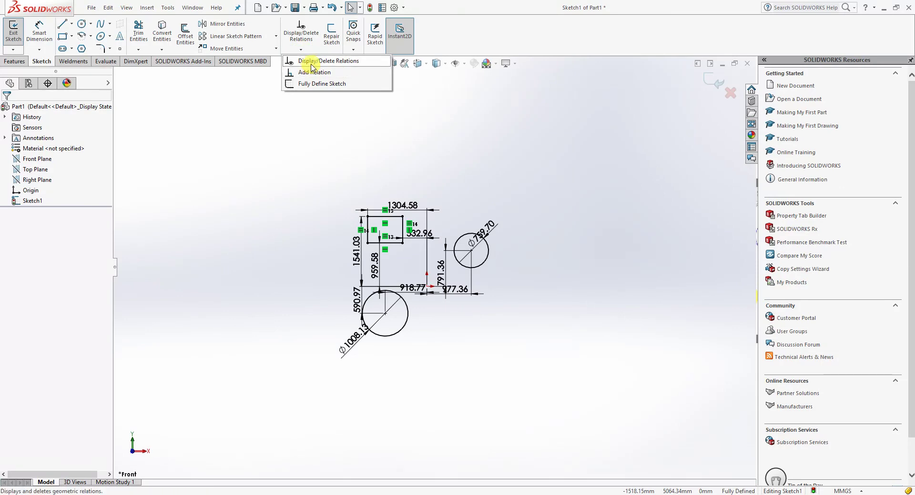
pyautogui.click(303, 61)
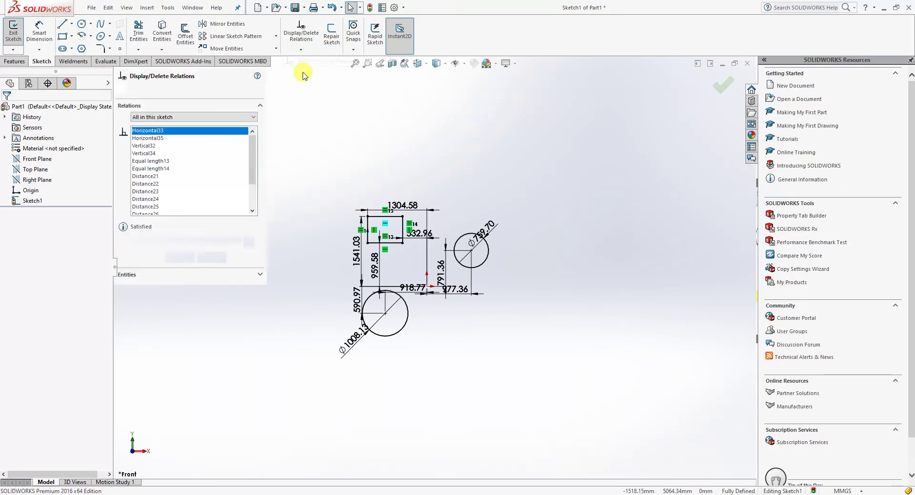
pyautogui.scroll(2, 378, 286)
pyautogui.scroll(-2, 376, 274)
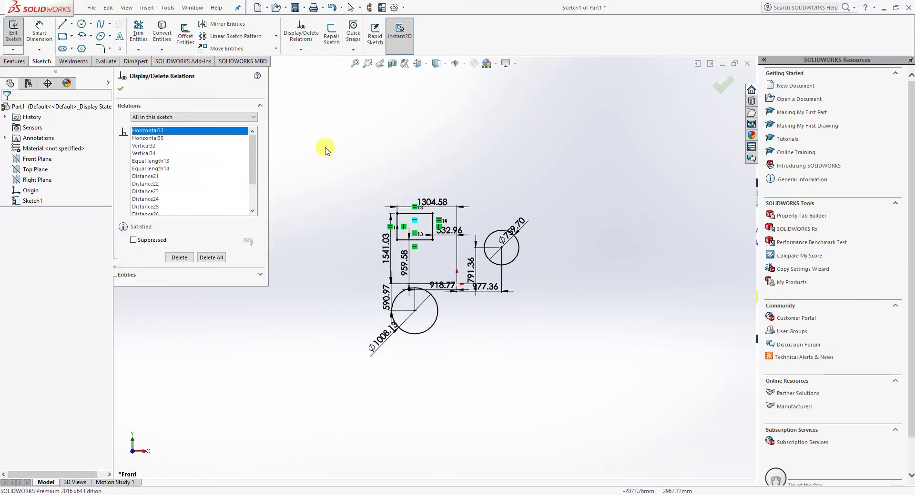
pyautogui.moveTo(325, 147); pyautogui.dragTo(545, 384)
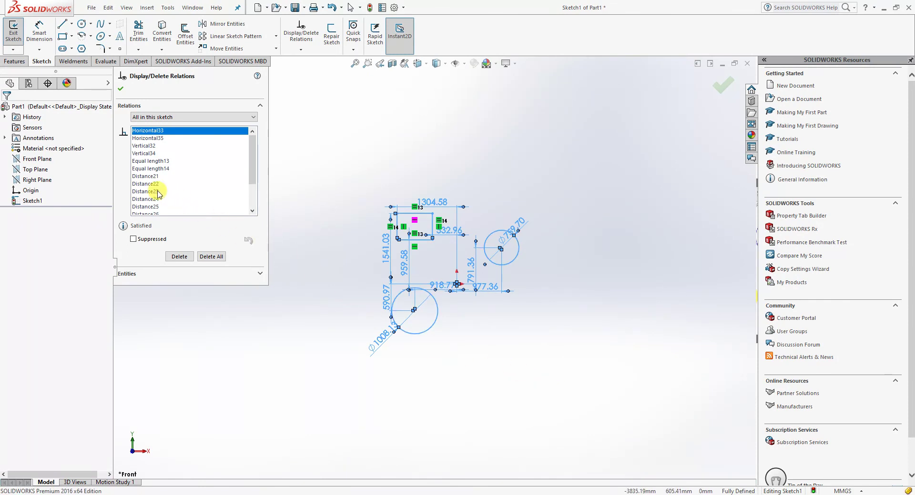
pyautogui.click(209, 257)
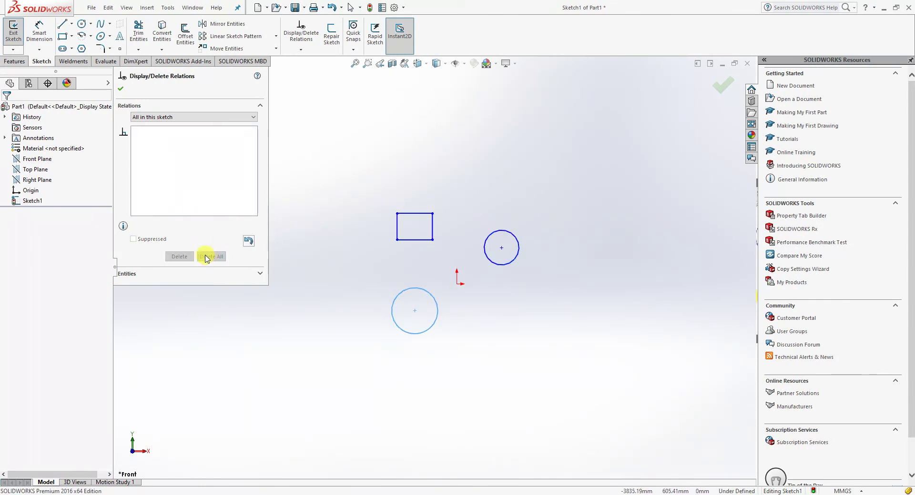
pyautogui.press('Return')
# - Run Fully Define Sketch again on the rectangle and both circles to recreate their relations and dimensions
pyautogui.scroll(-2, 422, 293)
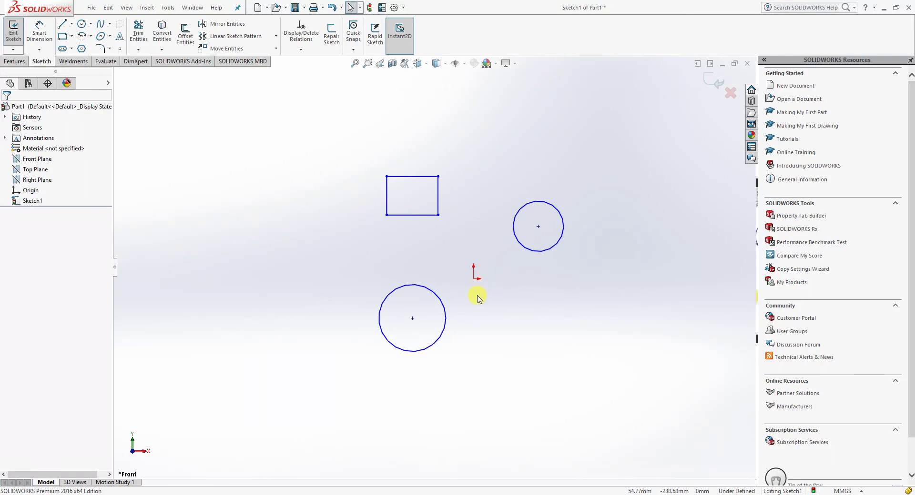
pyautogui.click(300, 50)
pyautogui.click(308, 86)
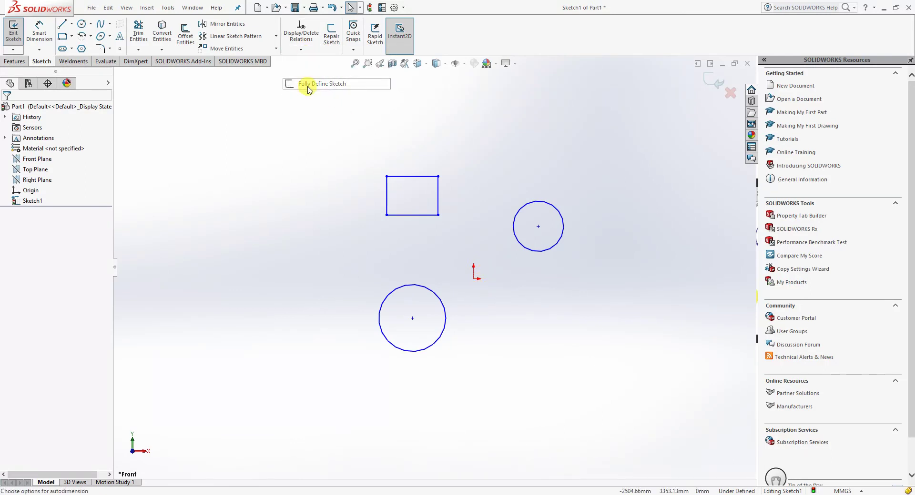
pyautogui.moveTo(303, 119)
pyautogui.mouseDown()
pyautogui.moveTo(598, 423)
pyautogui.moveTo(383, 317)
pyautogui.mouseUp()
pyautogui.click(119, 88)
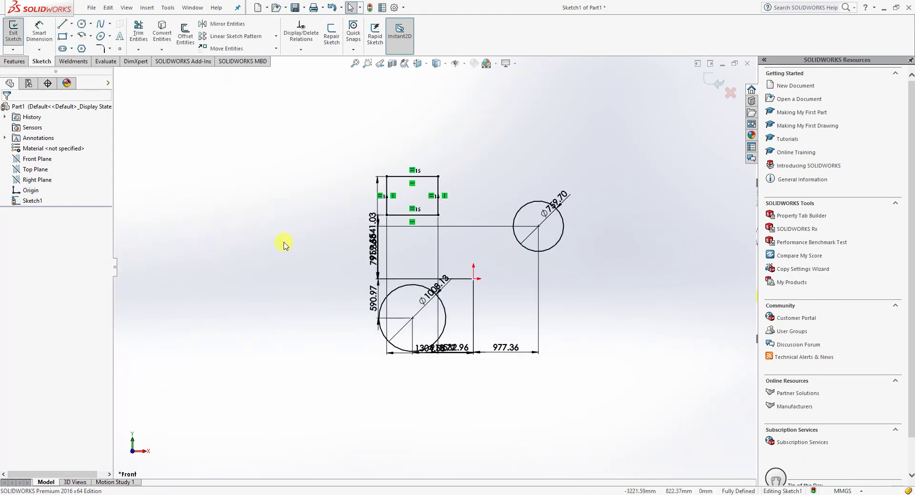
pyautogui.scroll(-2, 517, 259)
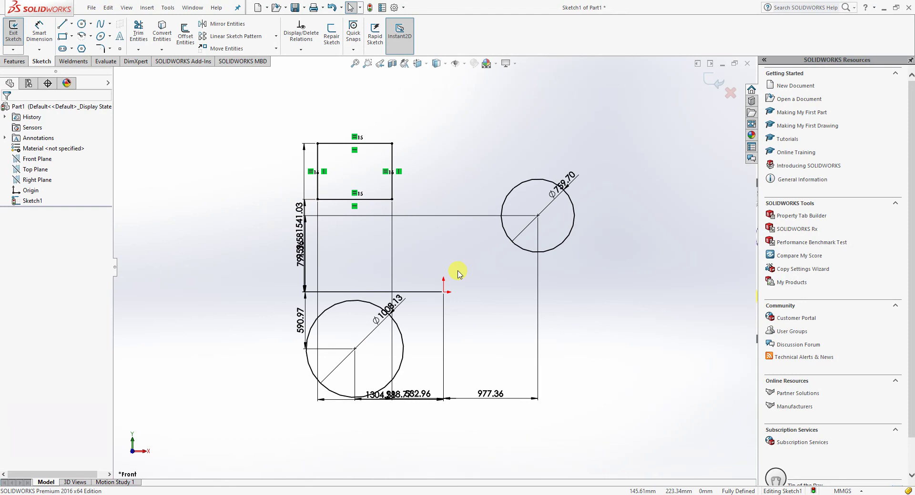
pyautogui.scroll(4, 457, 274)
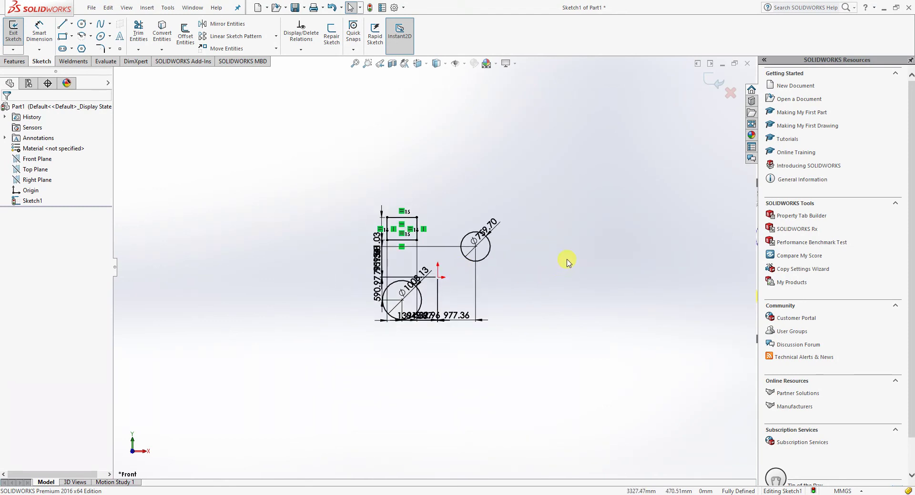